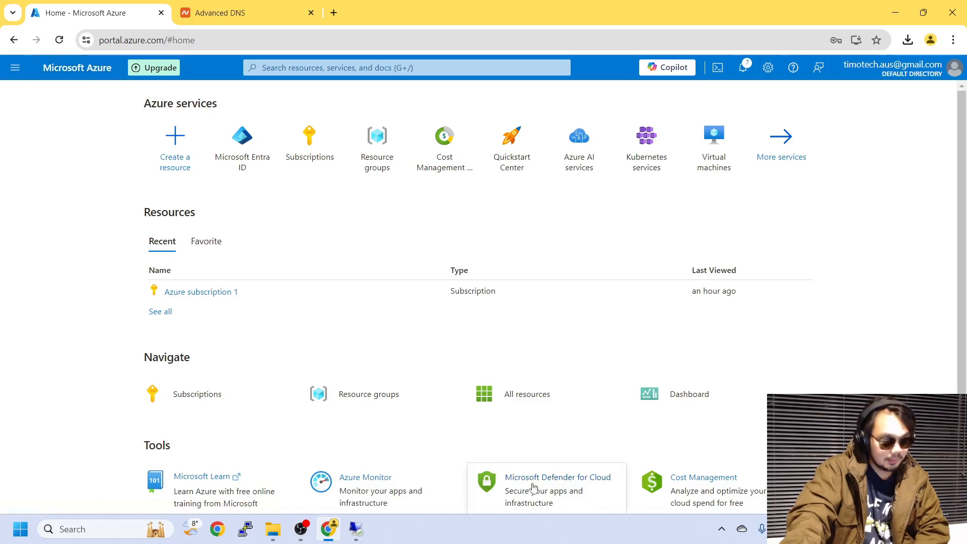
# Bring the full-screen remote Windows Server desktop session in front of the Azure portal
pyautogui.click(356, 529)
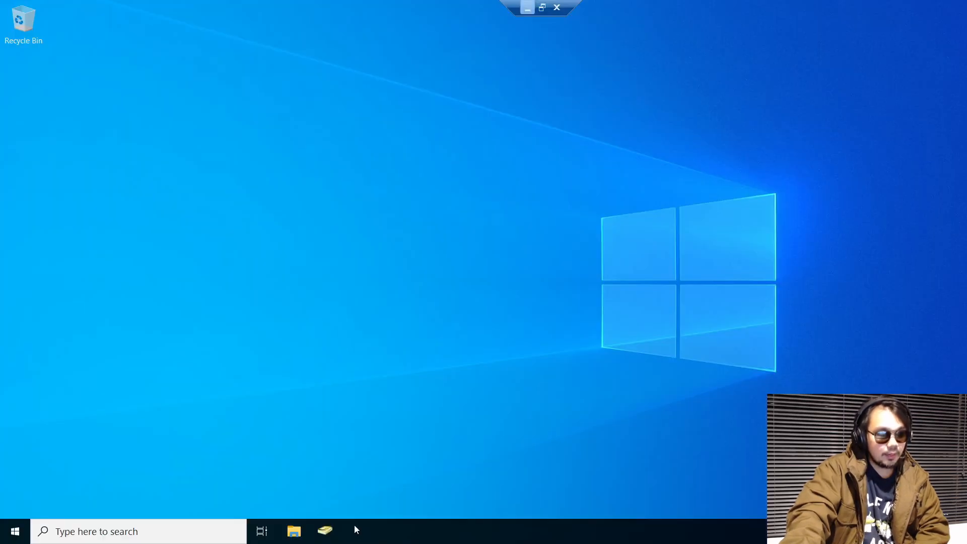
# Run hostname in Command Prompt to confirm the server is TIMDC01, then minimize the remote session
pyautogui.click(20, 534)
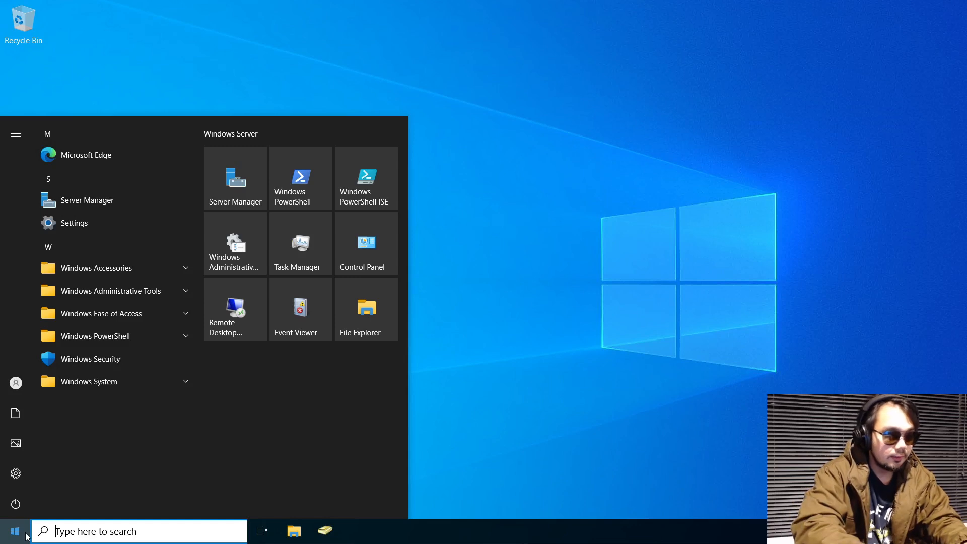
pyautogui.write('cmd')
pyautogui.press('Return')
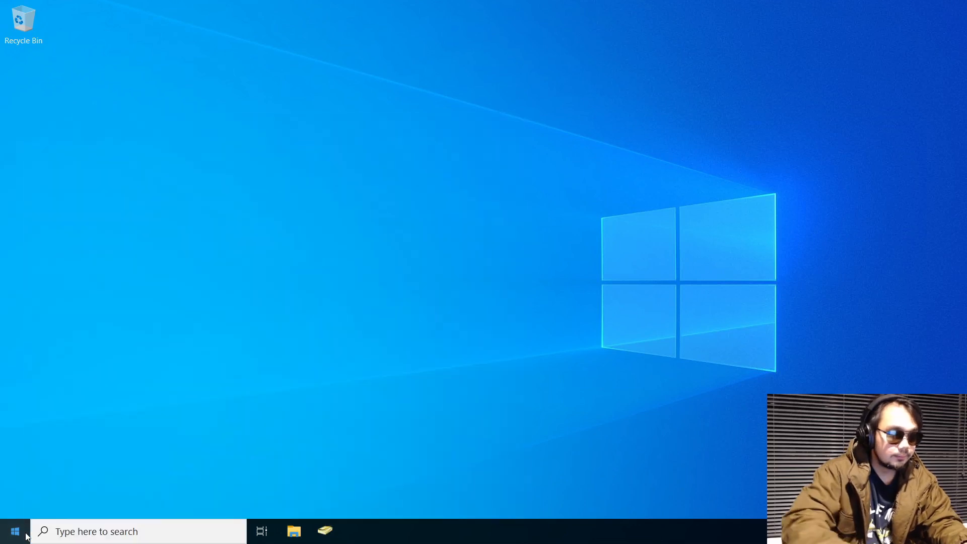
pyautogui.write('hostn')
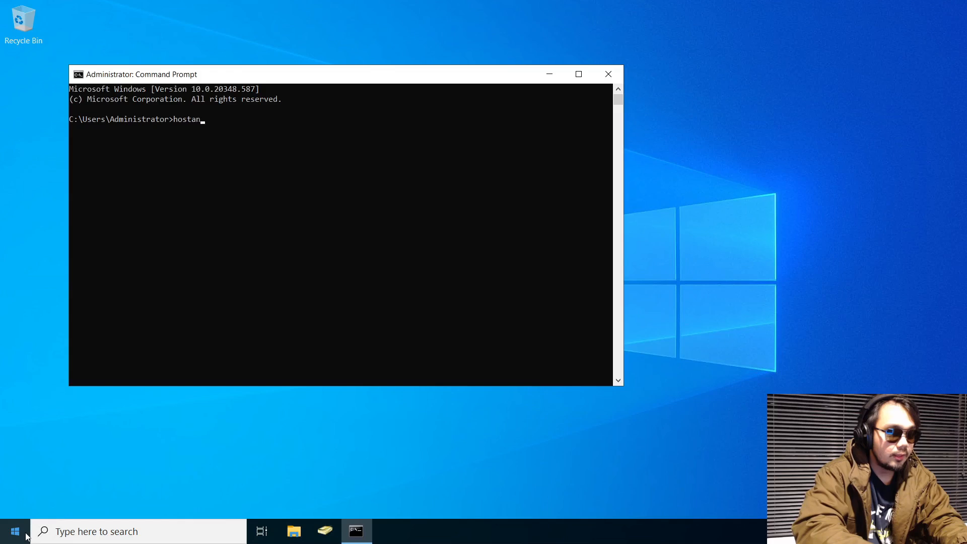
pyautogui.write('ame')
pyautogui.press('Return')
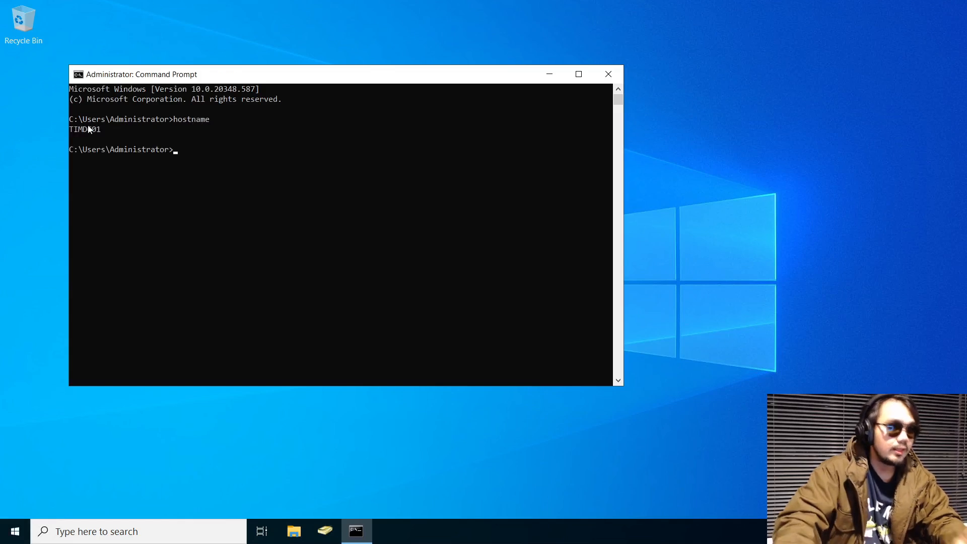
pyautogui.click(217, 65)
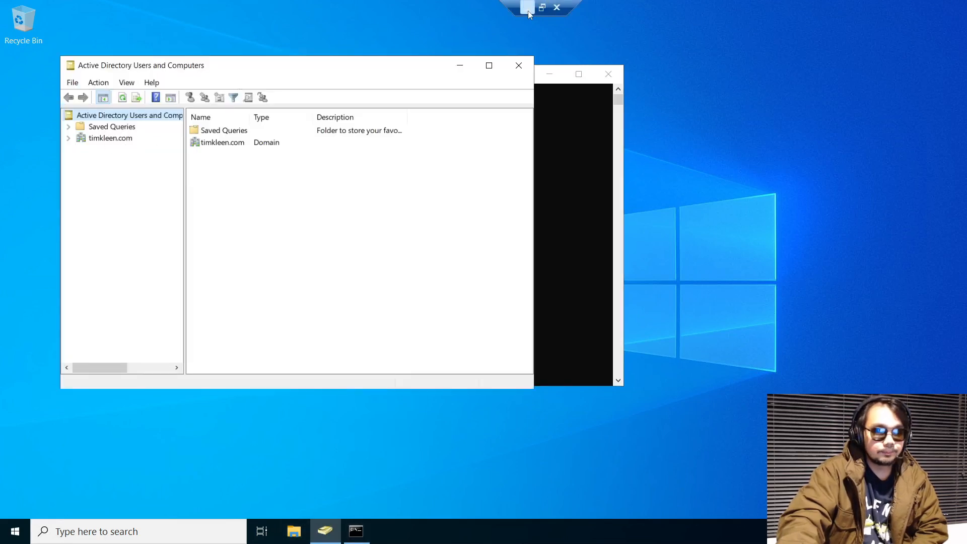
pyautogui.click(528, 10)
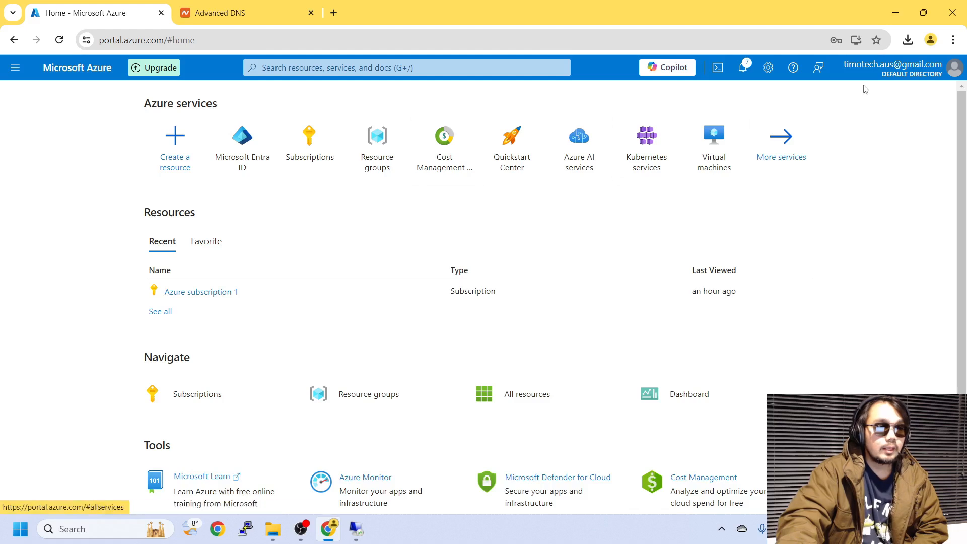
# Open the Microsoft Entra ID overview and highlight its primary domain name
pyautogui.click(251, 157)
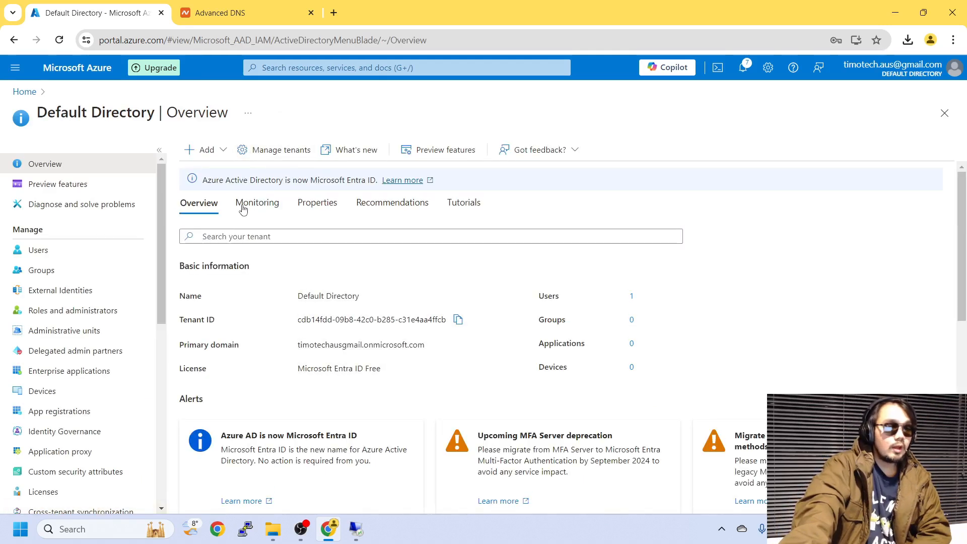
pyautogui.scroll(-2, 242, 209)
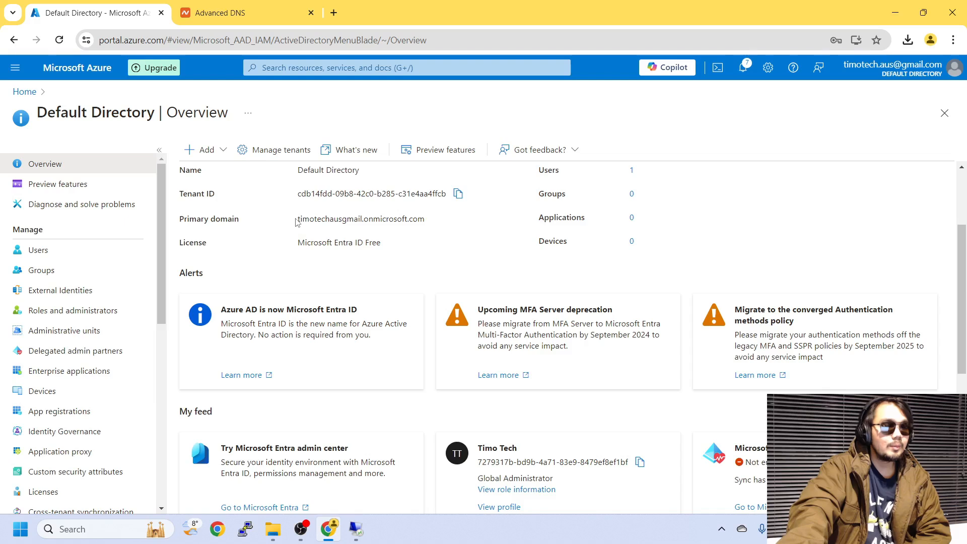
pyautogui.moveTo(296, 222); pyautogui.dragTo(446, 222)
pyautogui.click(446, 222)
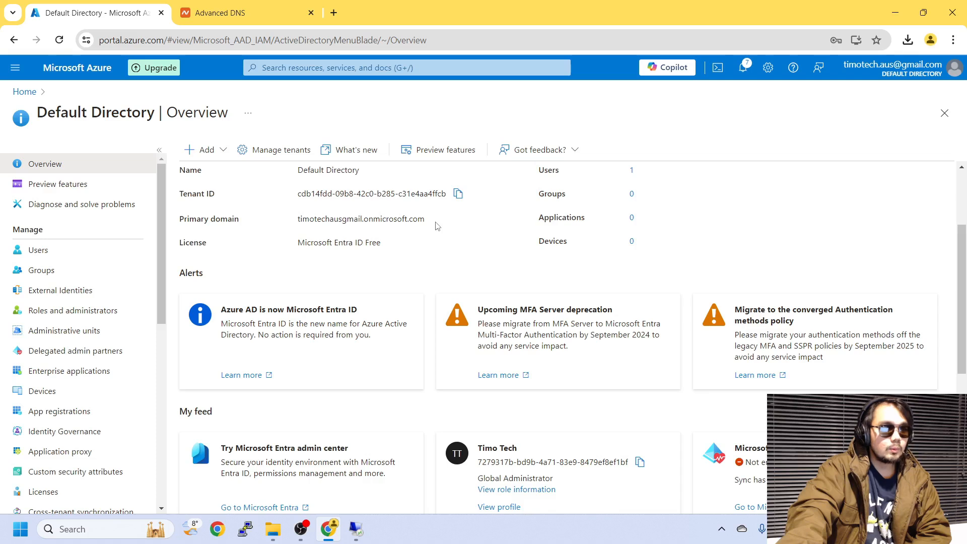
# Open Custom domain names and begin adding a new custom domain
pyautogui.scroll(-1, 76, 363)
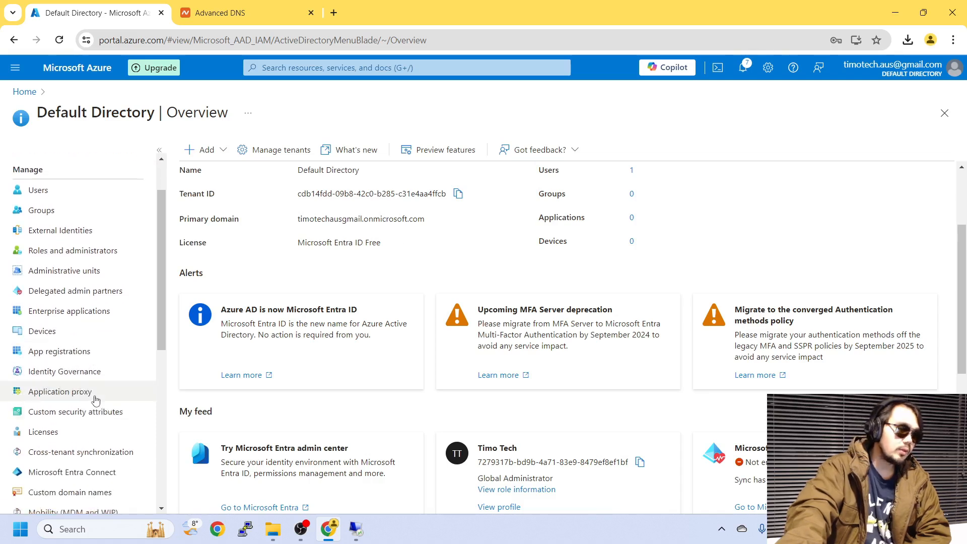
pyautogui.scroll(-1, 75, 476)
pyautogui.click(99, 426)
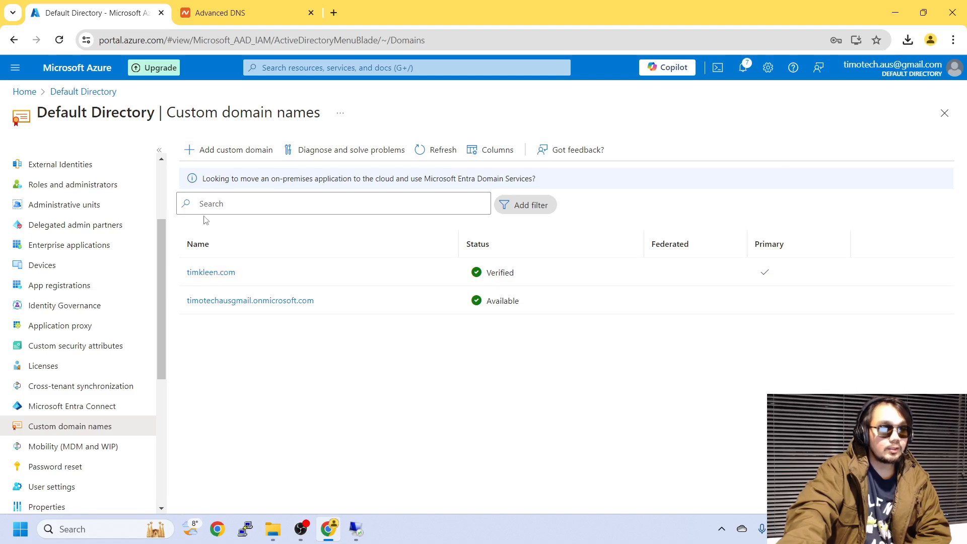
pyautogui.click(228, 150)
# Add tklab.com as a custom domain, revealing TXT record MS=ms80272790 with TTL 3600
pyautogui.click(828, 150)
pyautogui.click(812, 177)
pyautogui.click(811, 152)
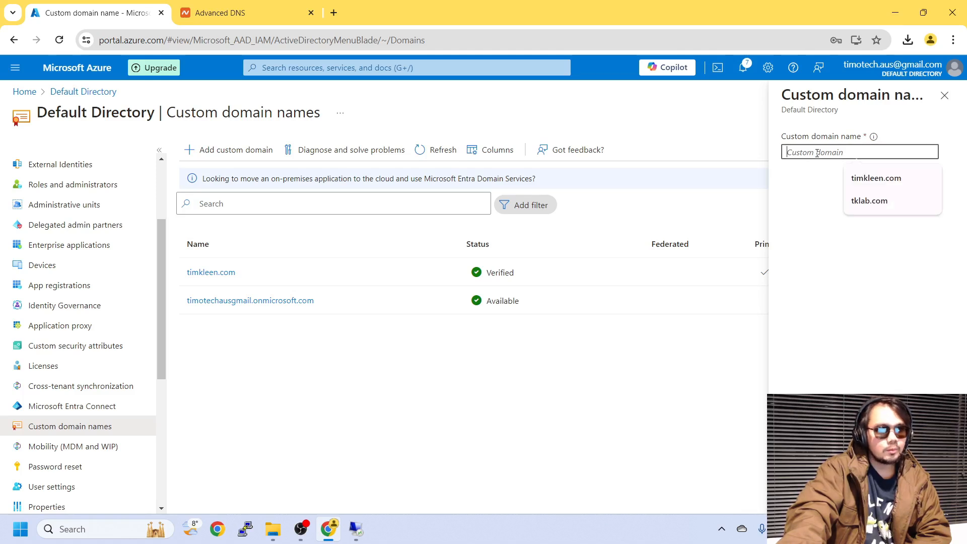
pyautogui.click(872, 201)
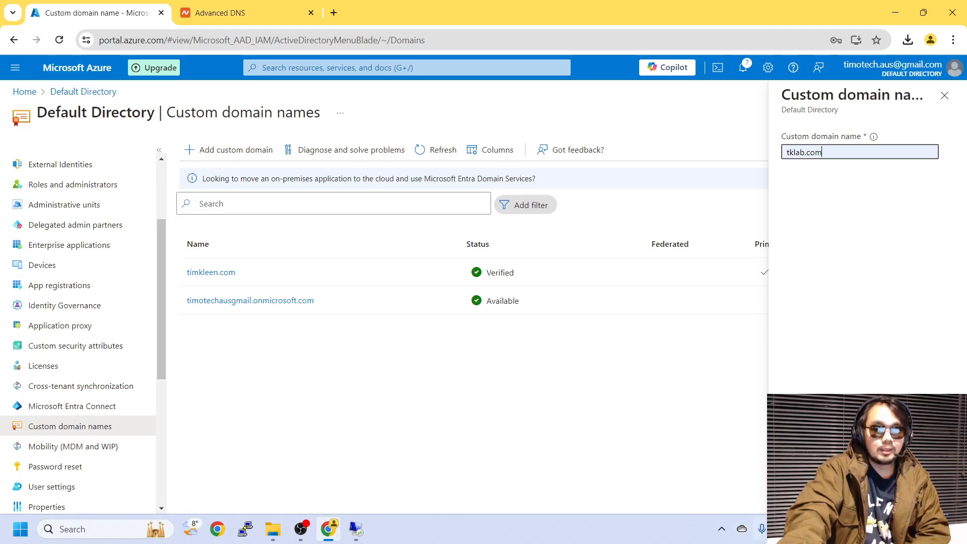
pyautogui.click(809, 497)
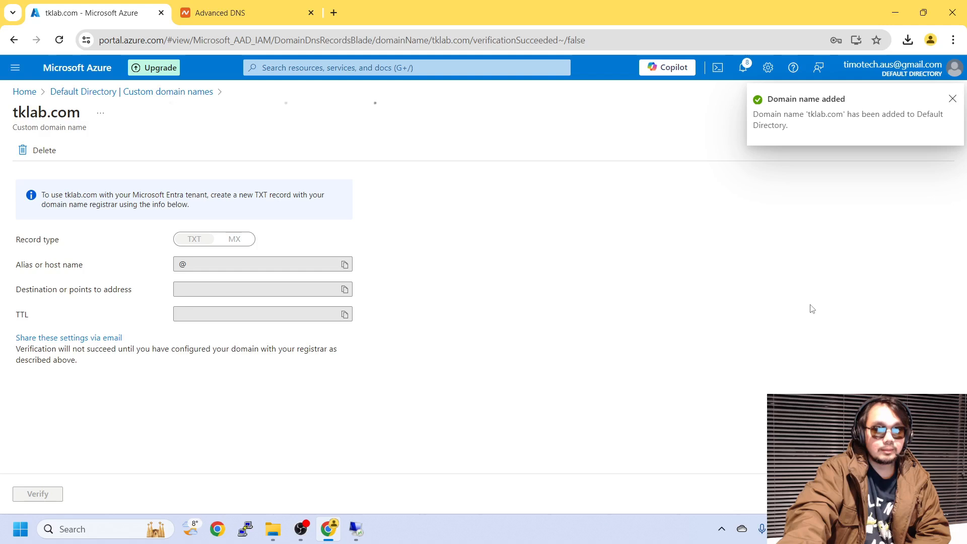
pyautogui.click(953, 100)
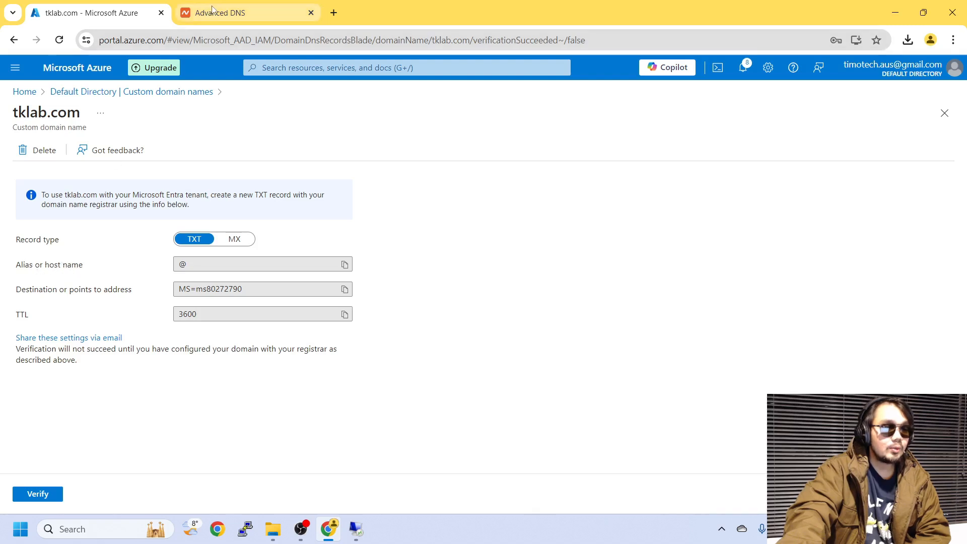
# Compare Namecheap host records with Azure's tklab.com TXT details and copy the @ host value
pyautogui.click(243, 17)
pyautogui.scroll(-3, 520, 226)
pyautogui.scroll(3, 520, 228)
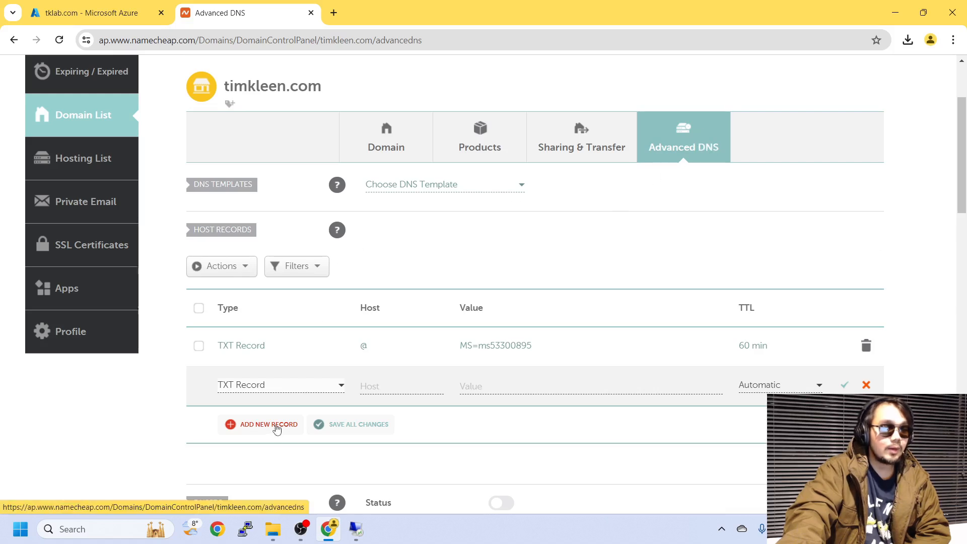
pyautogui.click(111, 14)
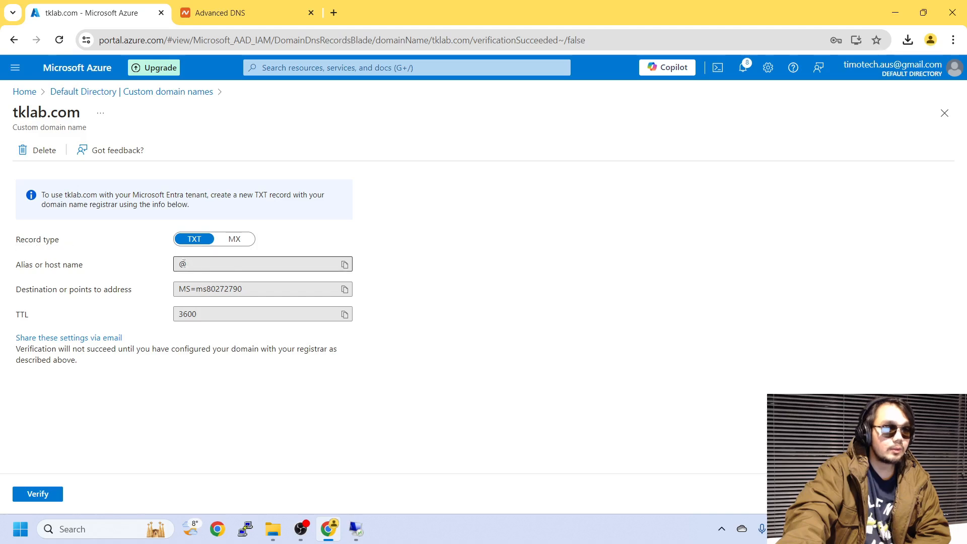
pyautogui.click(236, 13)
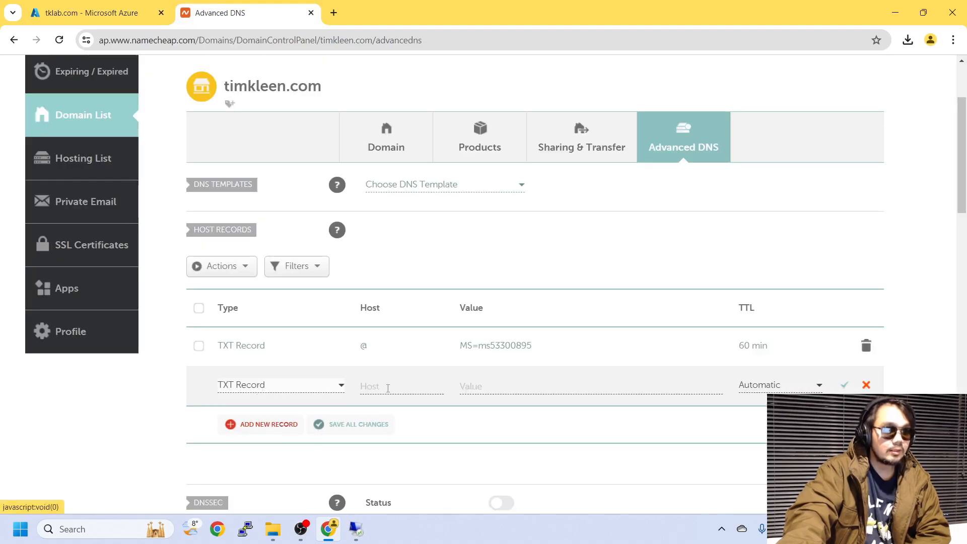
pyautogui.click(108, 12)
pyautogui.moveTo(192, 264); pyautogui.dragTo(168, 268)
pyautogui.click(344, 264)
# Discard the unsaved blank TXT row in Namecheap and return to Azure's tklab.com verification page
pyautogui.click(238, 15)
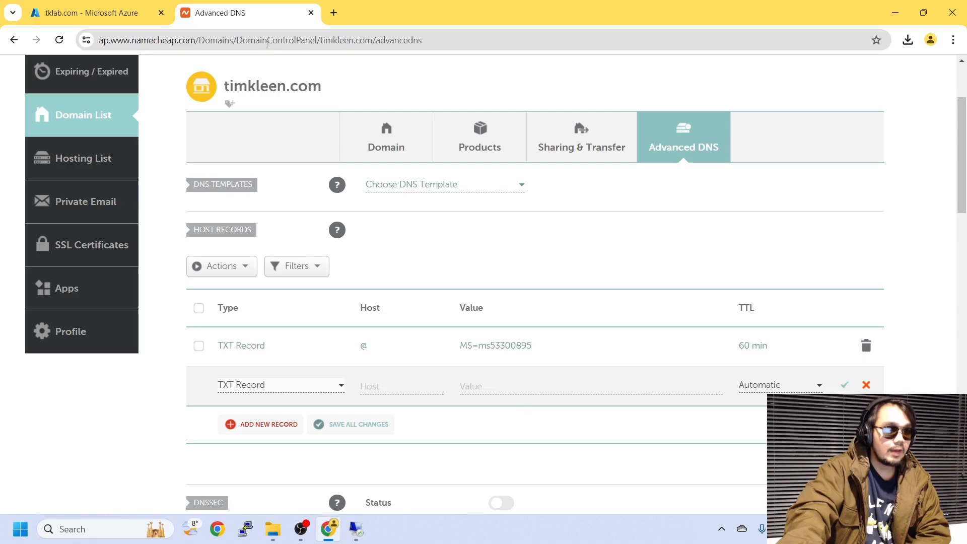
pyautogui.click(127, 12)
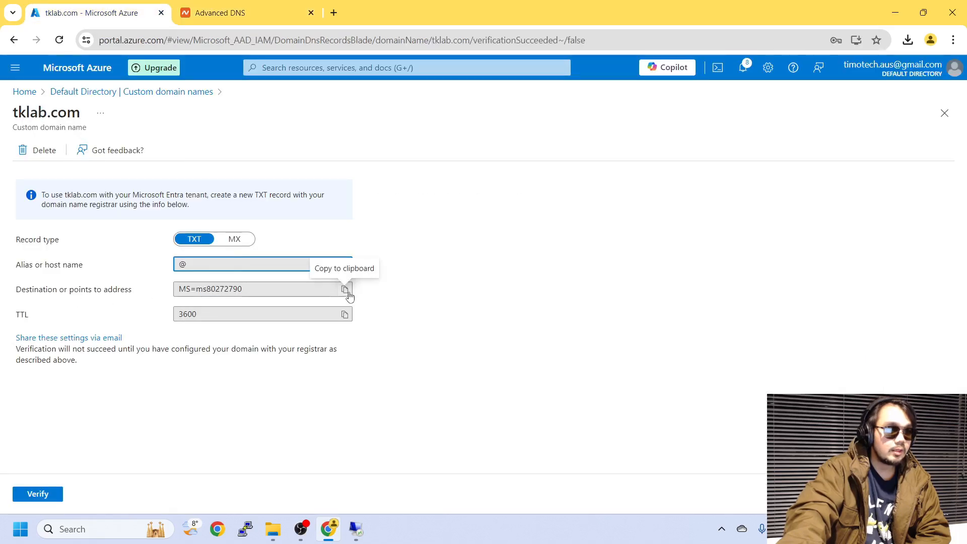
pyautogui.click(222, 13)
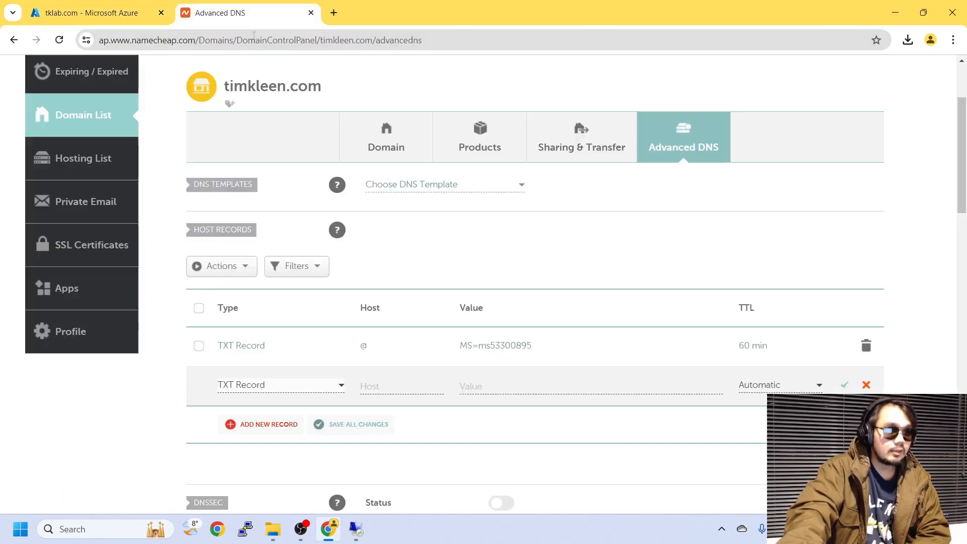
pyautogui.click(93, 13)
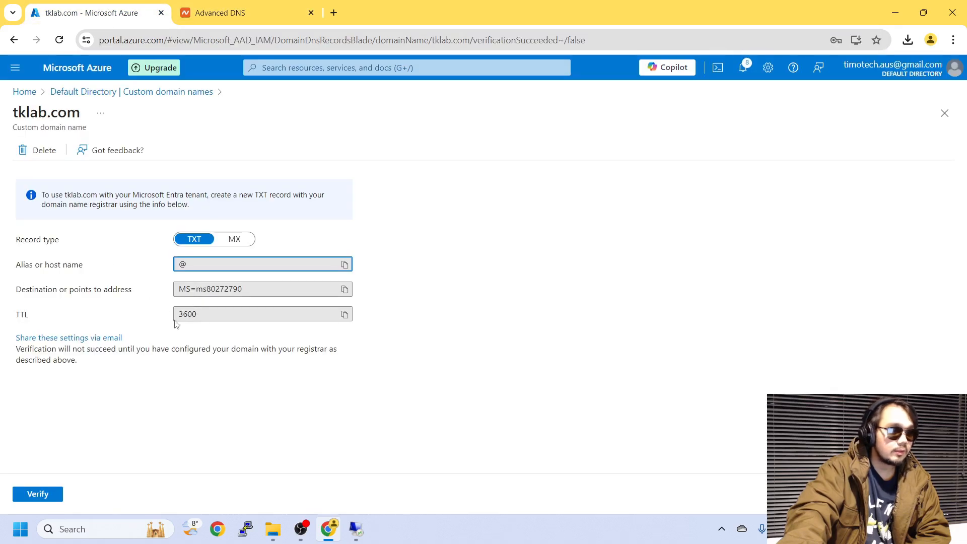
pyautogui.click(252, 12)
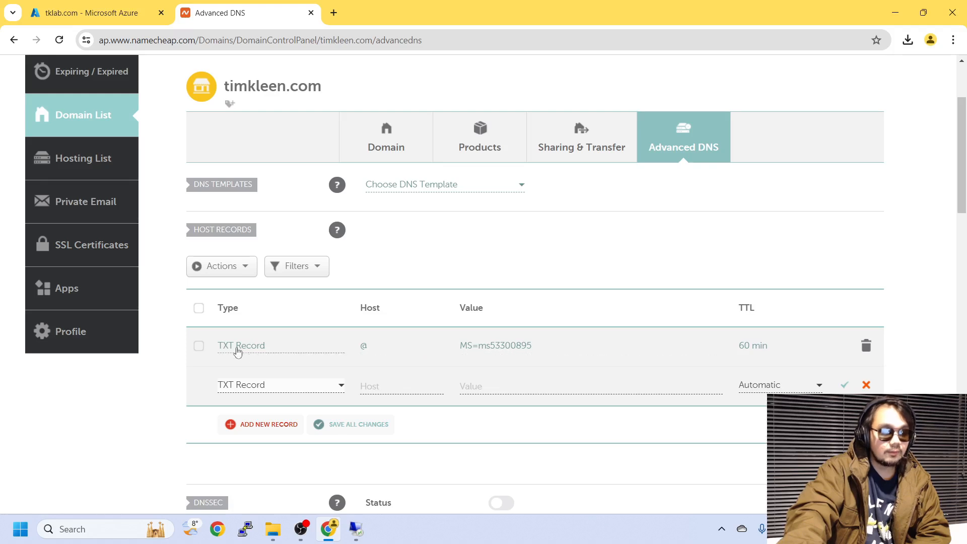
pyautogui.click(101, 13)
pyautogui.click(221, 12)
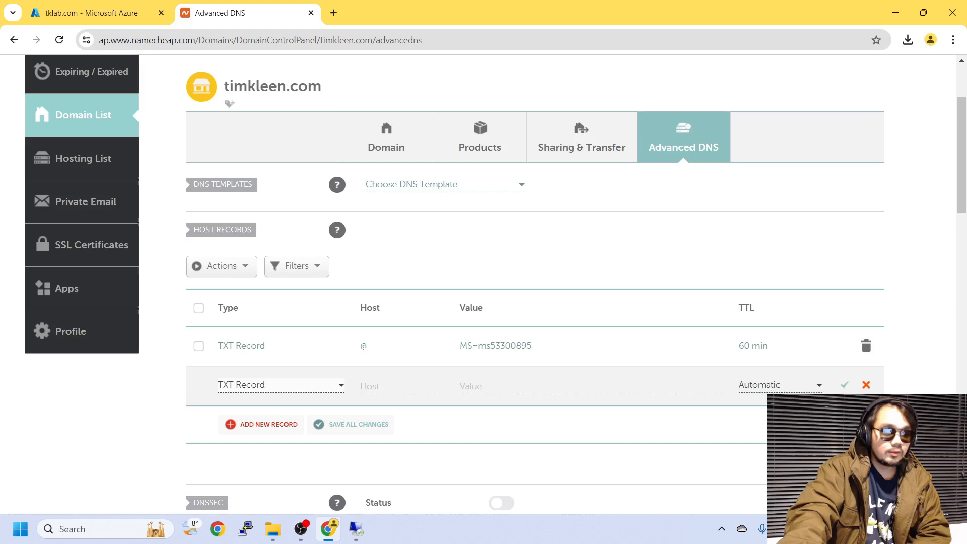
pyautogui.click(867, 384)
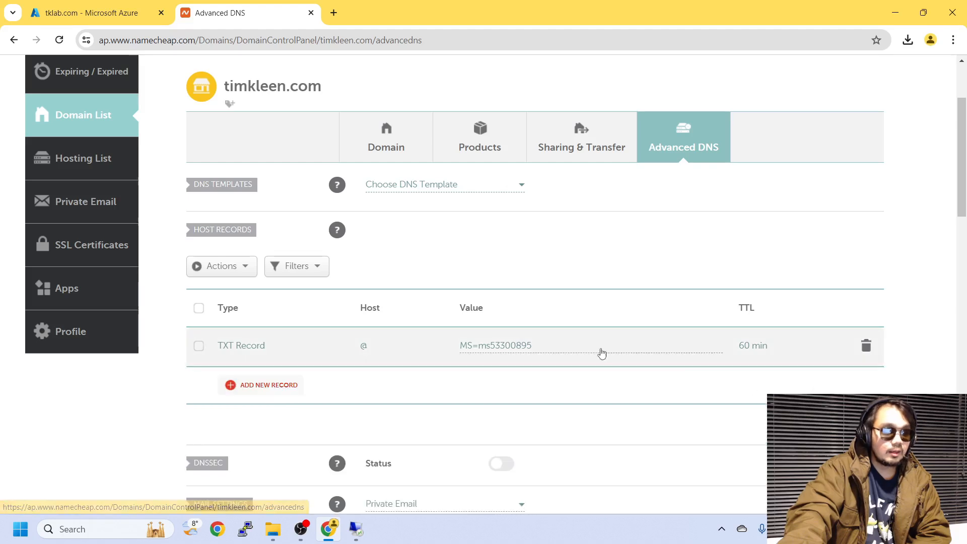
pyautogui.click(95, 12)
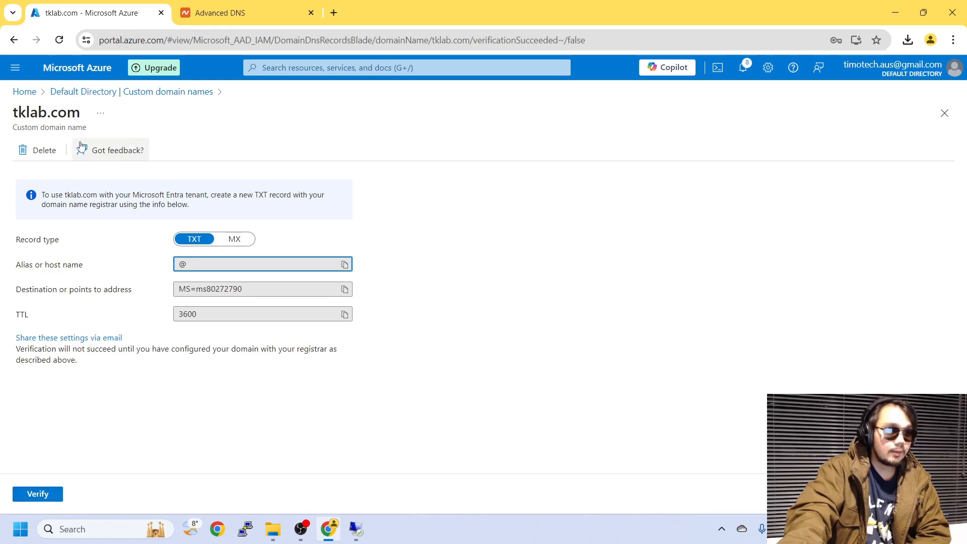
# Delete the tklab.com custom domain from the directory
pyautogui.click(53, 155)
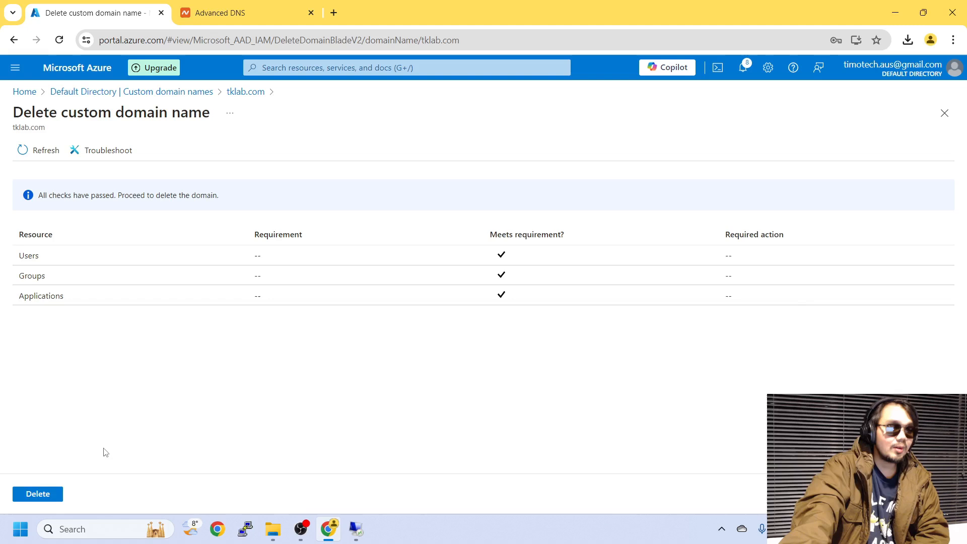
pyautogui.click(52, 494)
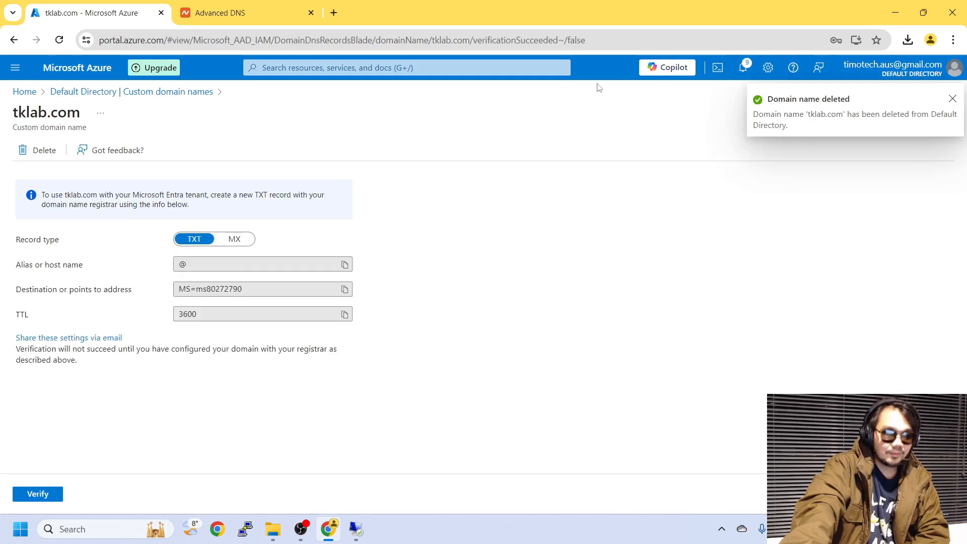
pyautogui.click(953, 99)
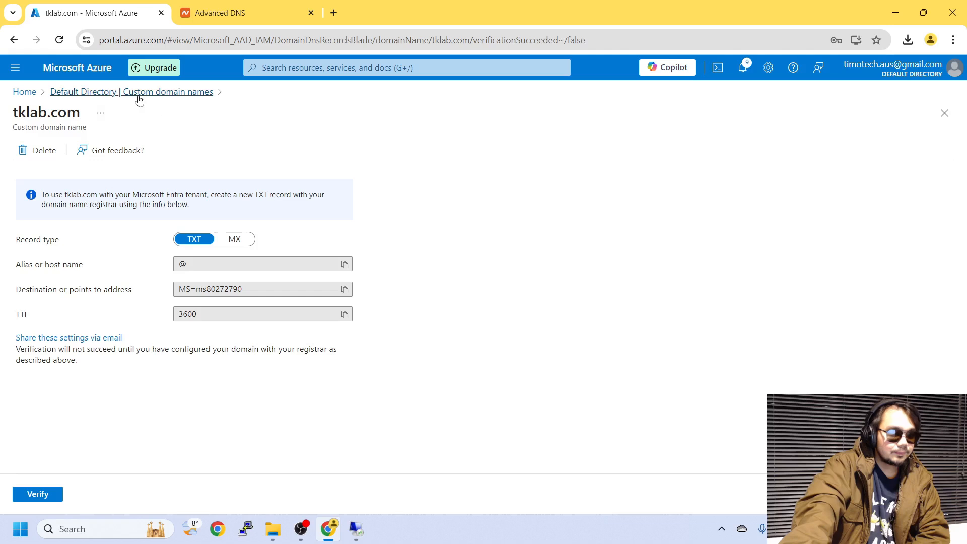
# Refresh the domain list and inspect timkleen.com's Verified status and properties
pyautogui.click(95, 95)
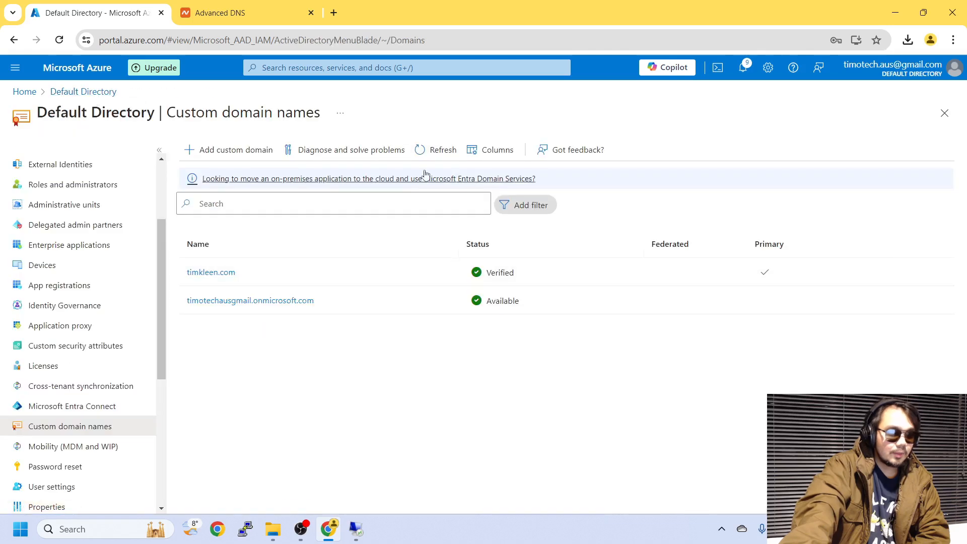
pyautogui.click(437, 150)
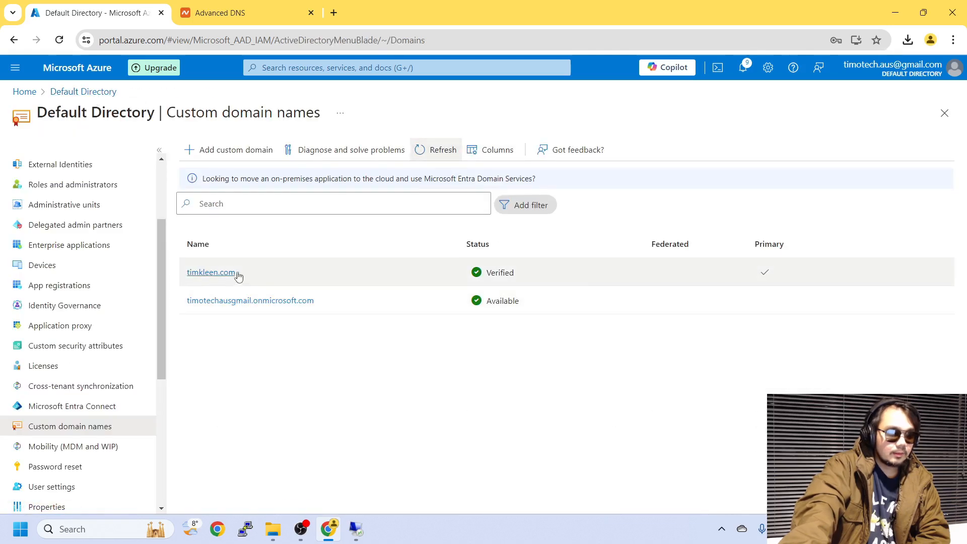
pyautogui.doubleClick(496, 274)
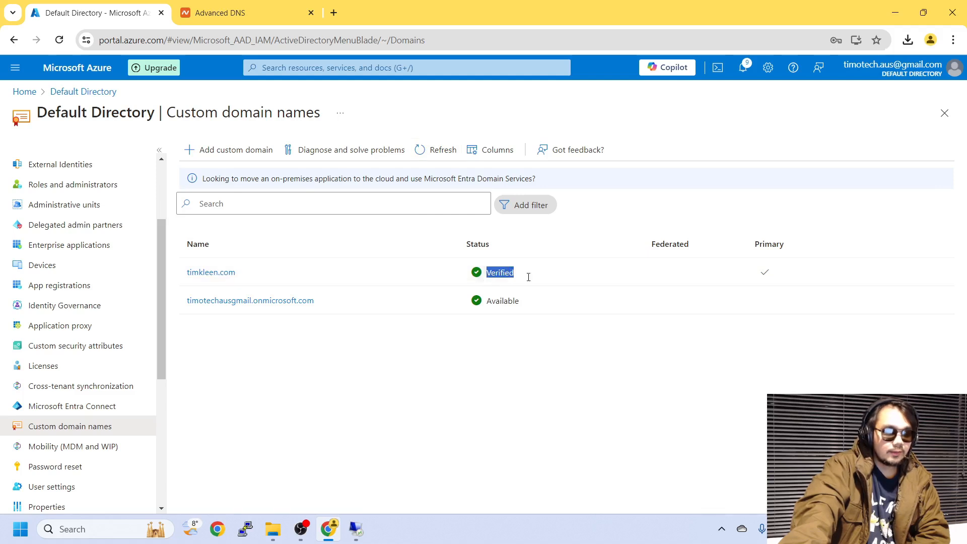
pyautogui.click(220, 273)
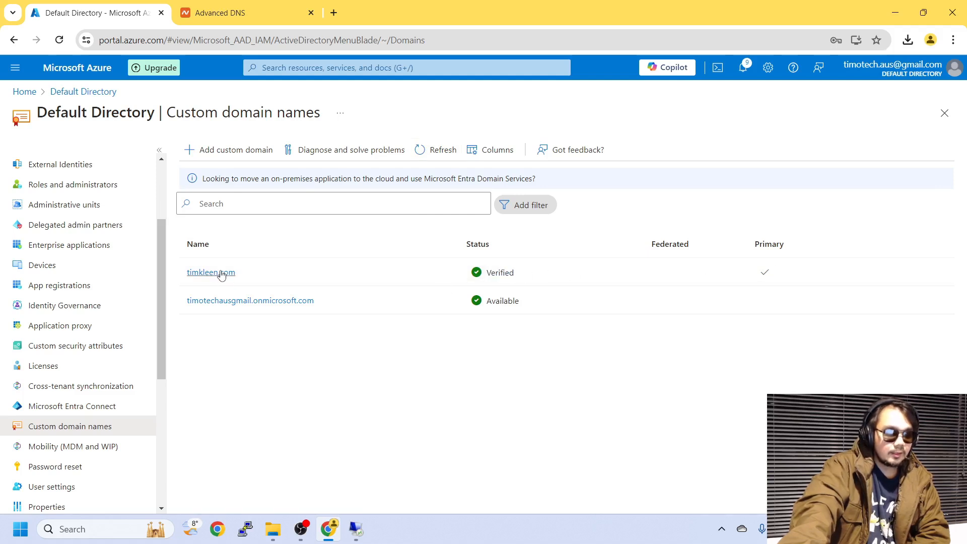
pyautogui.click(221, 274)
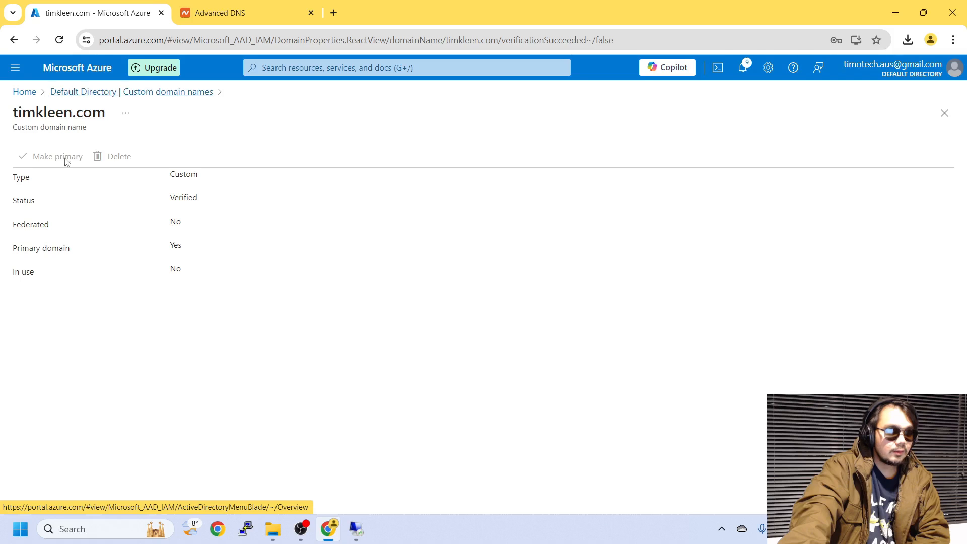
pyautogui.click(95, 92)
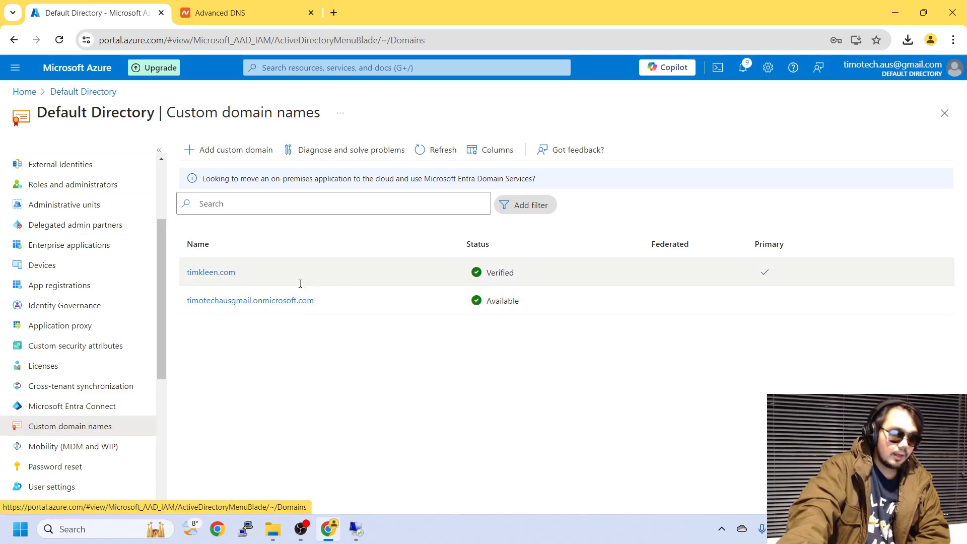
# Open Microsoft Entra Connect's Connect Sync page, showing sync not installed and Password Hash Sync disabled
pyautogui.click(113, 410)
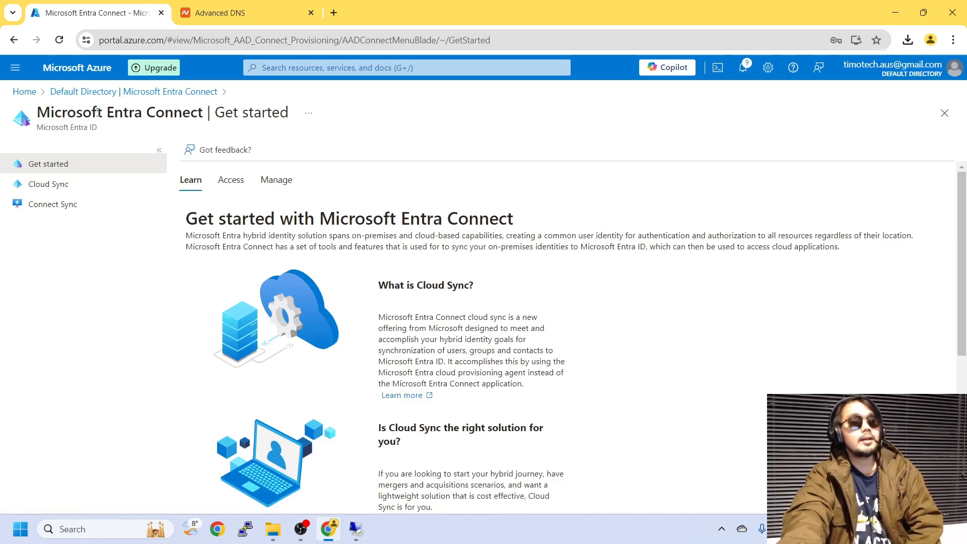
pyautogui.click(75, 208)
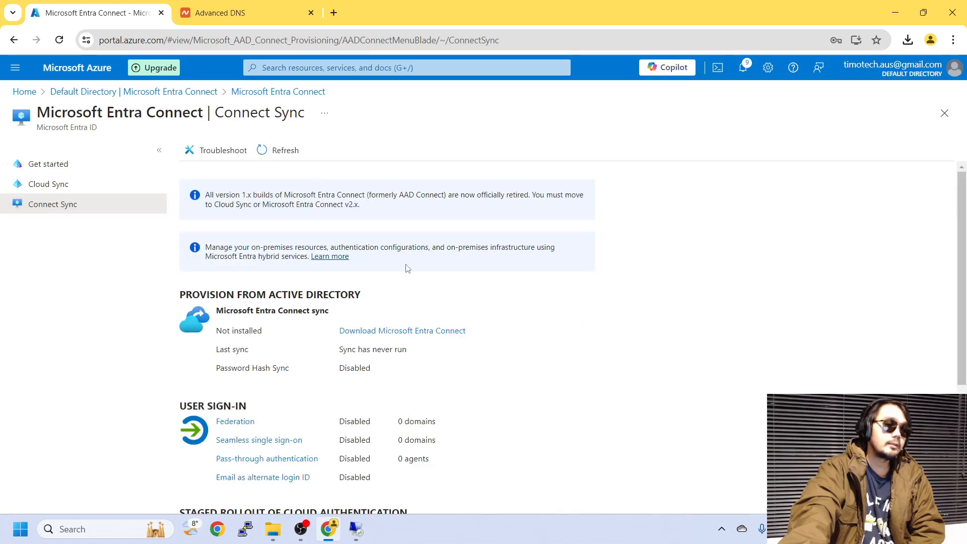
pyautogui.scroll(-1, 408, 268)
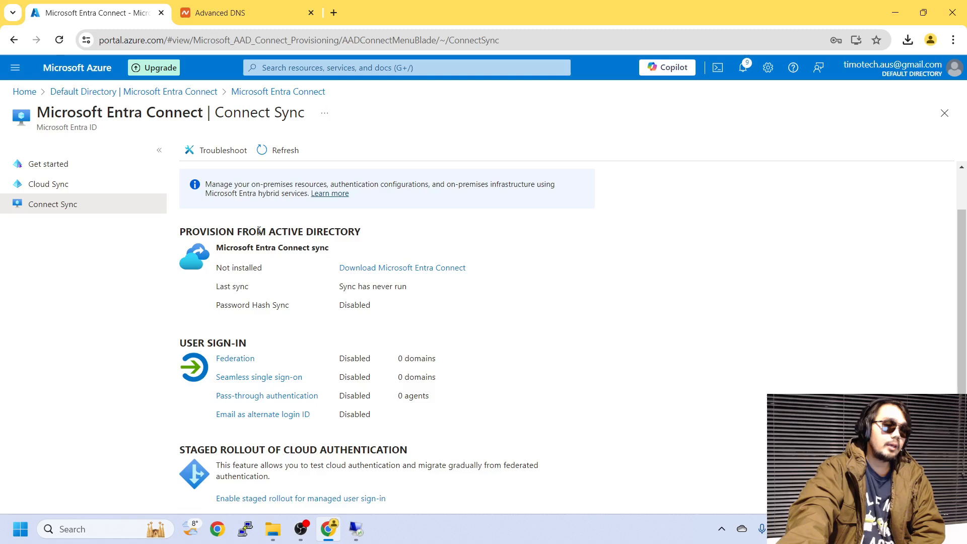
pyautogui.moveTo(183, 231); pyautogui.dragTo(371, 224)
pyautogui.click(375, 226)
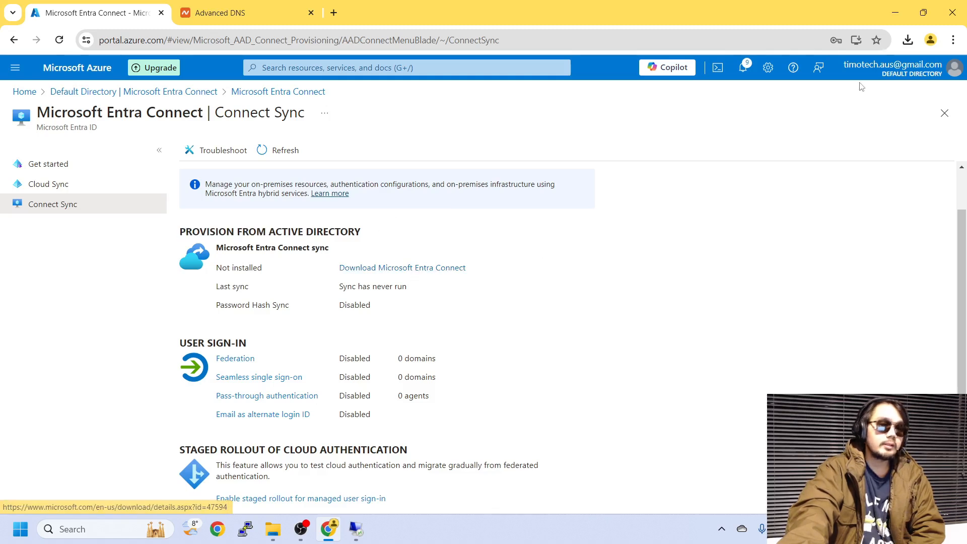
# Show AzureADConnect.msi in the Downloads folder and copy the installer file
pyautogui.click(908, 39)
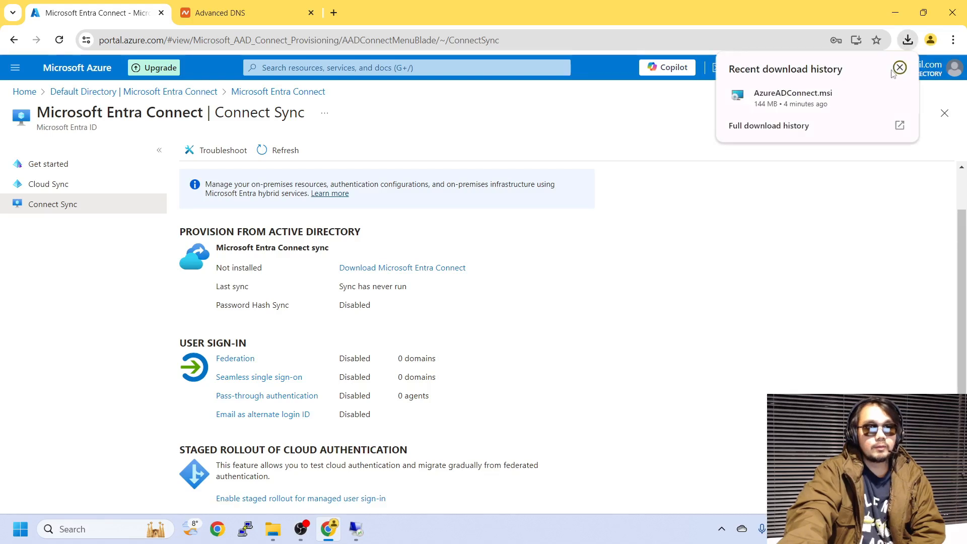
pyautogui.click(875, 95)
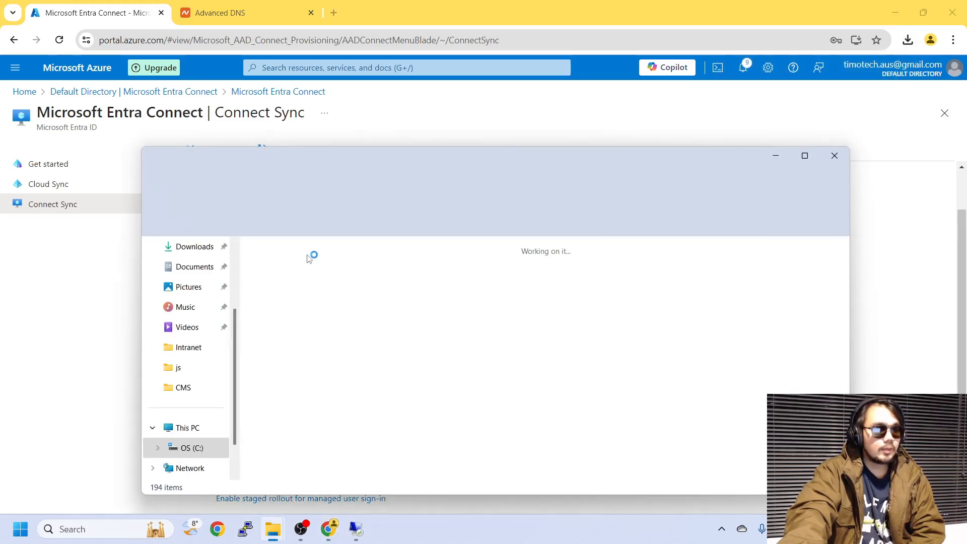
pyautogui.rightClick(304, 281)
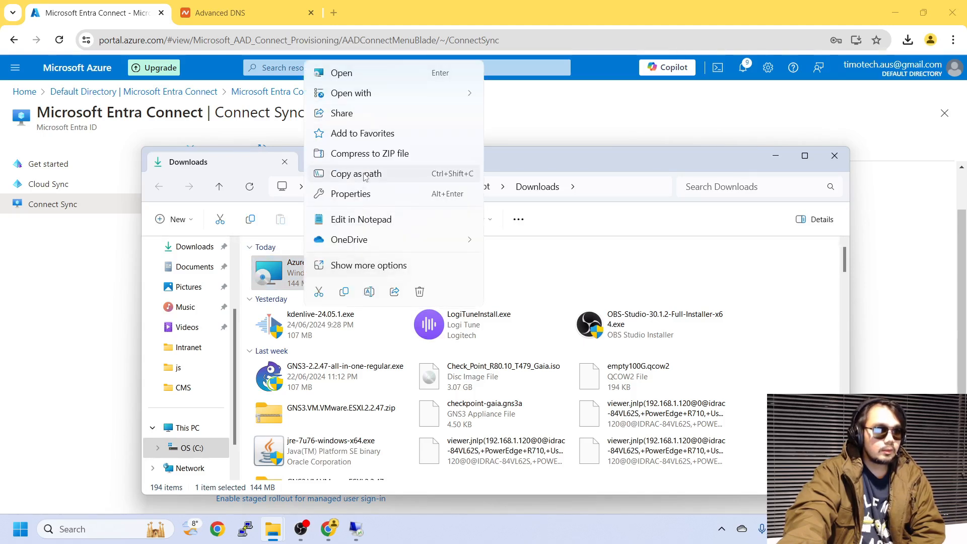
pyautogui.click(344, 292)
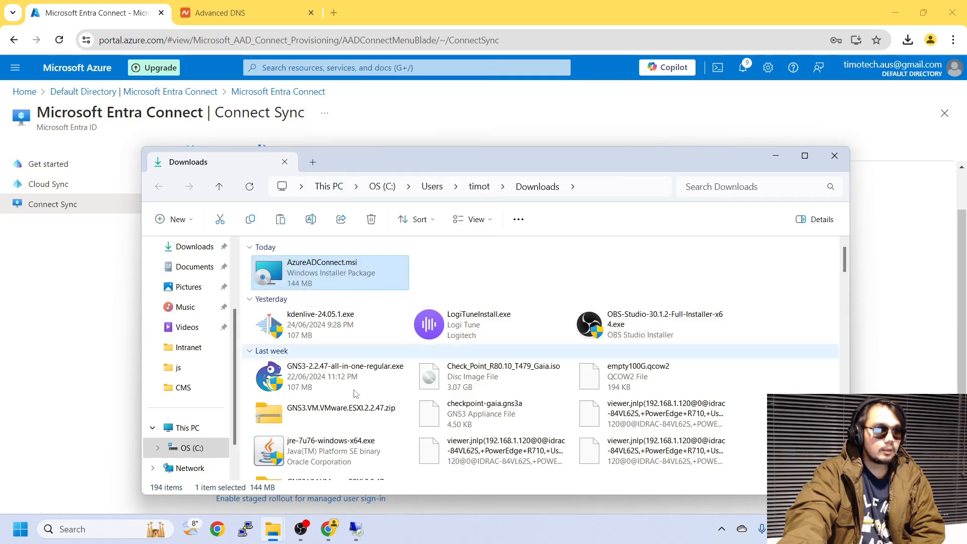
pyautogui.click(365, 530)
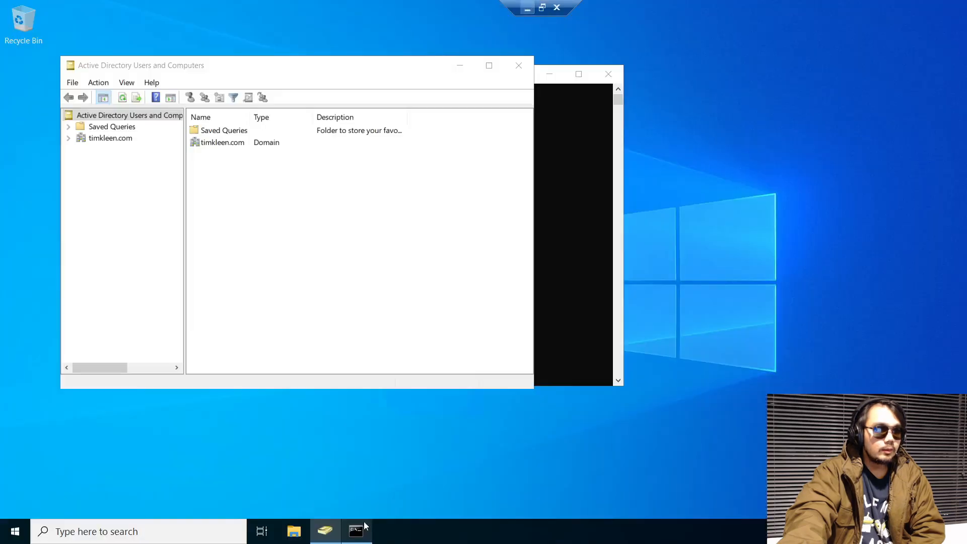
# Run AzureADConnect.msi from the server's Downloads folder to install Microsoft Azure AD Connect
pyautogui.click(608, 75)
pyautogui.moveTo(383, 75); pyautogui.dragTo(762, 75)
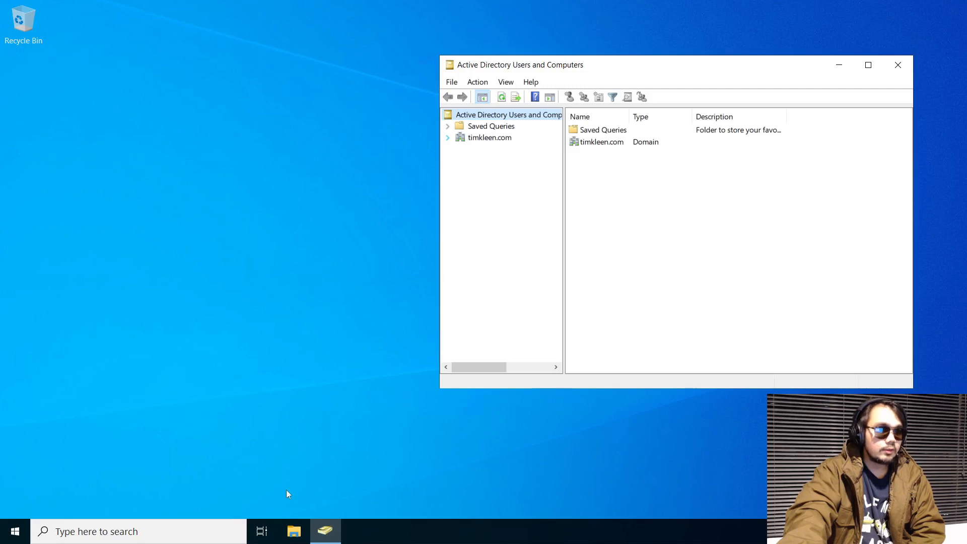
pyautogui.press('super+e')
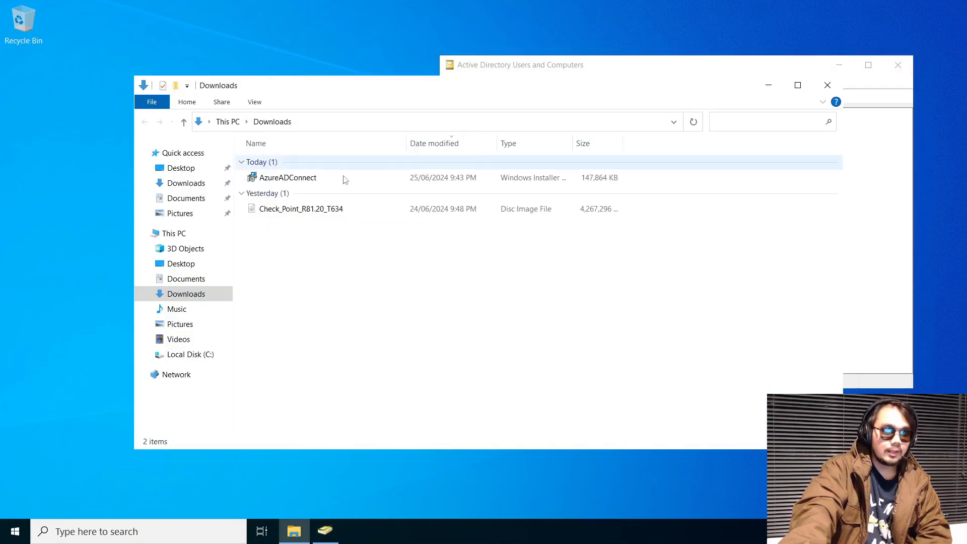
pyautogui.click(299, 184)
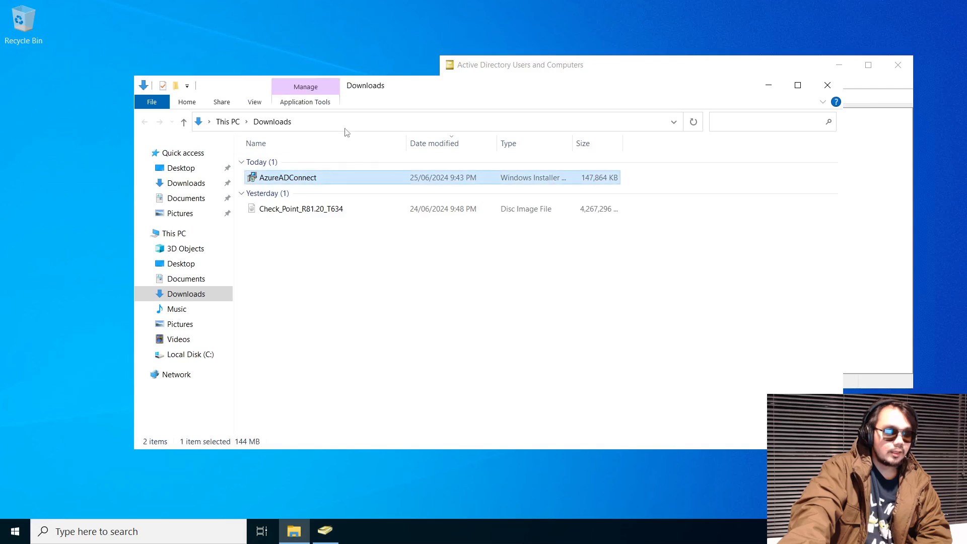
pyautogui.moveTo(346, 85); pyautogui.dragTo(383, 135)
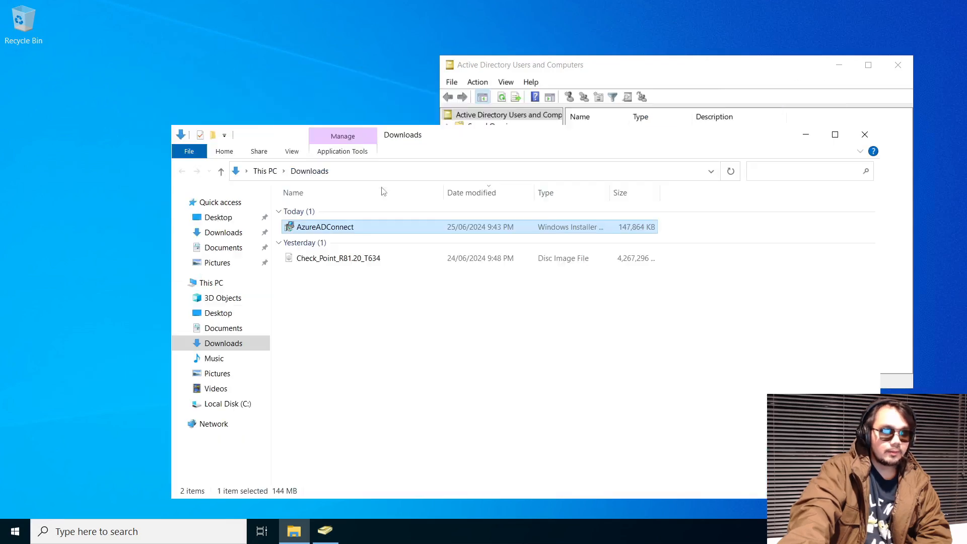
pyautogui.doubleClick(343, 228)
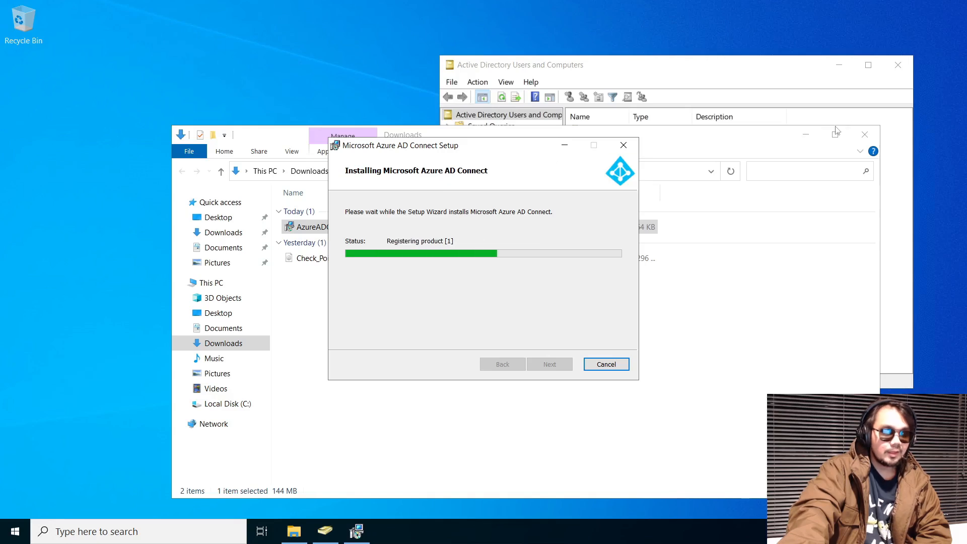
pyautogui.click(805, 134)
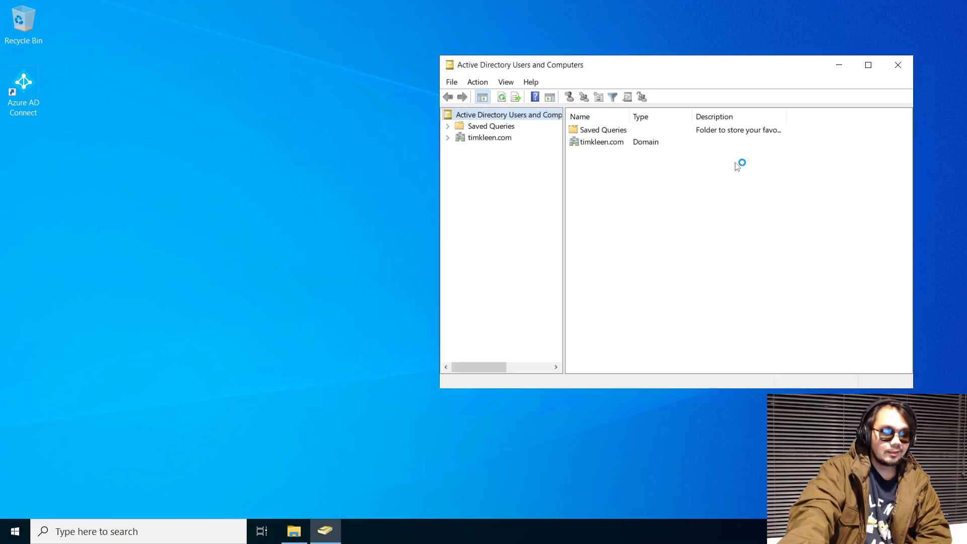
# Agree to the Azure AD Connect license terms and privacy notice and continue to Express Settings
pyautogui.click(848, 65)
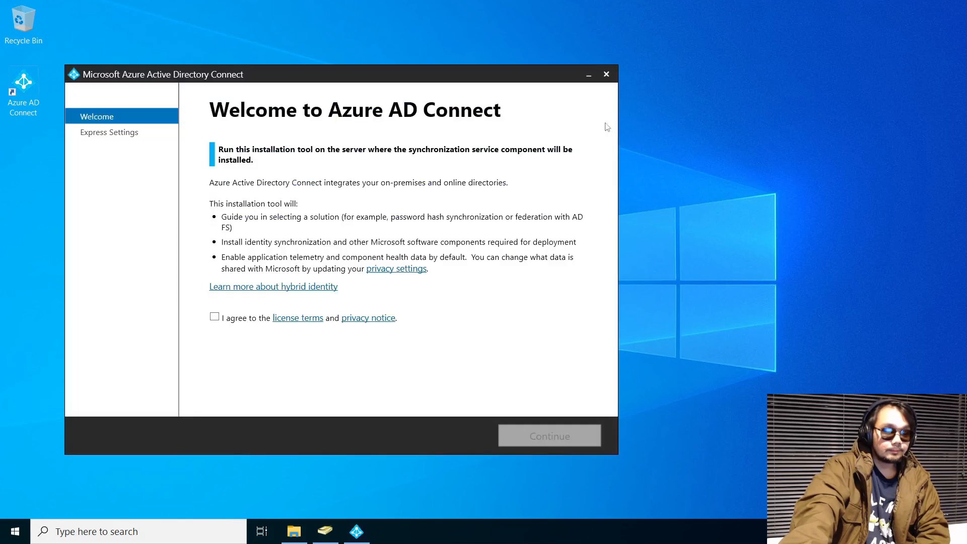
pyautogui.moveTo(441, 71); pyautogui.dragTo(636, 13)
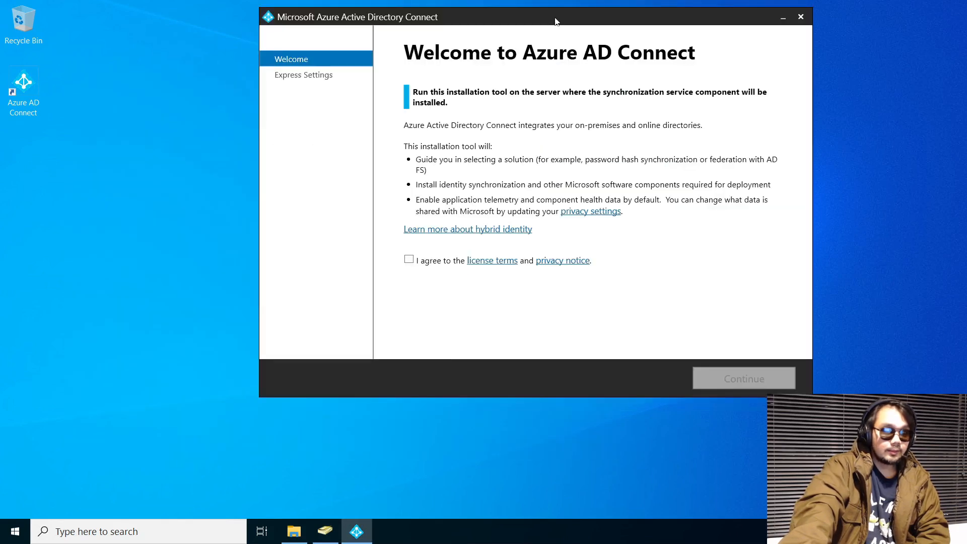
pyautogui.moveTo(555, 20); pyautogui.dragTo(481, 90)
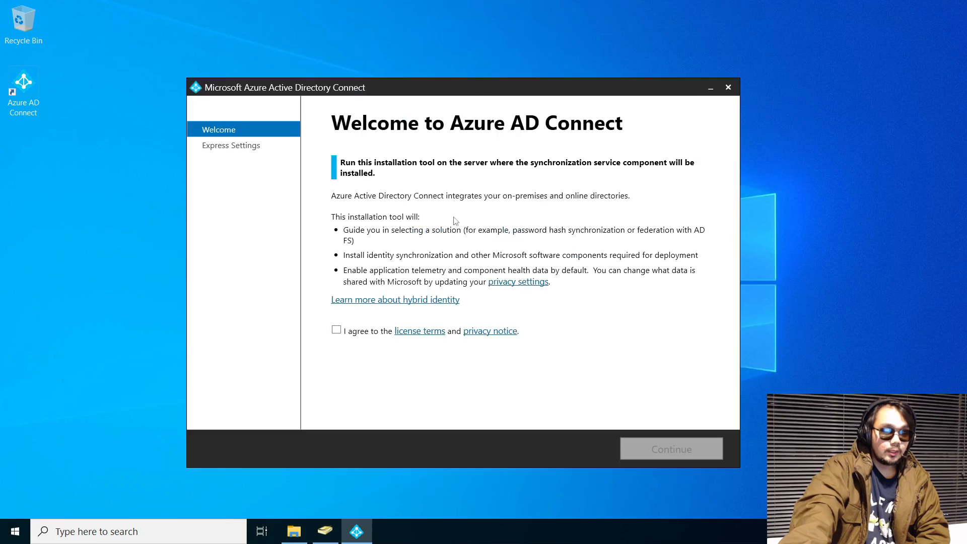
pyautogui.click(336, 332)
pyautogui.click(686, 447)
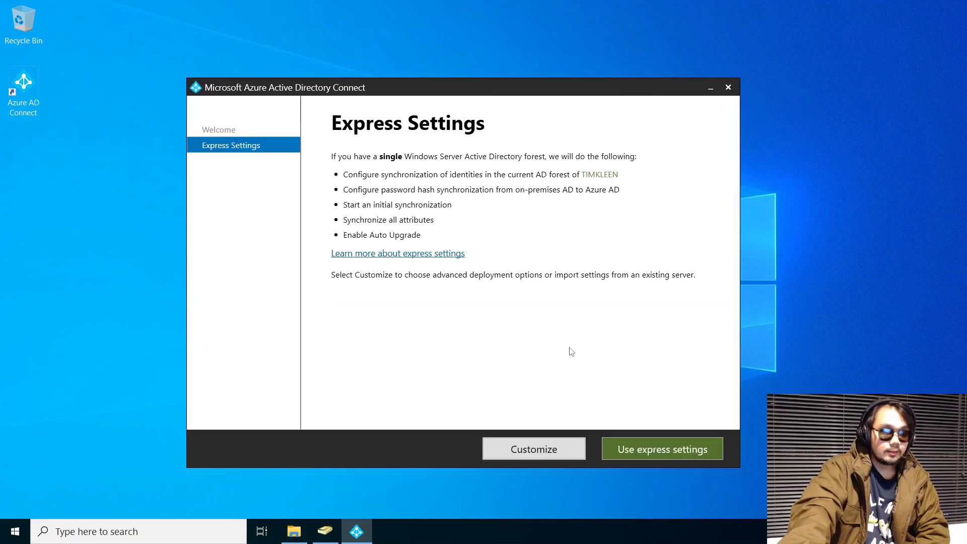
# Switch to a custom setup and try the custom install location, existing SQL Server and service account options, leaving each unticked
pyautogui.click(522, 452)
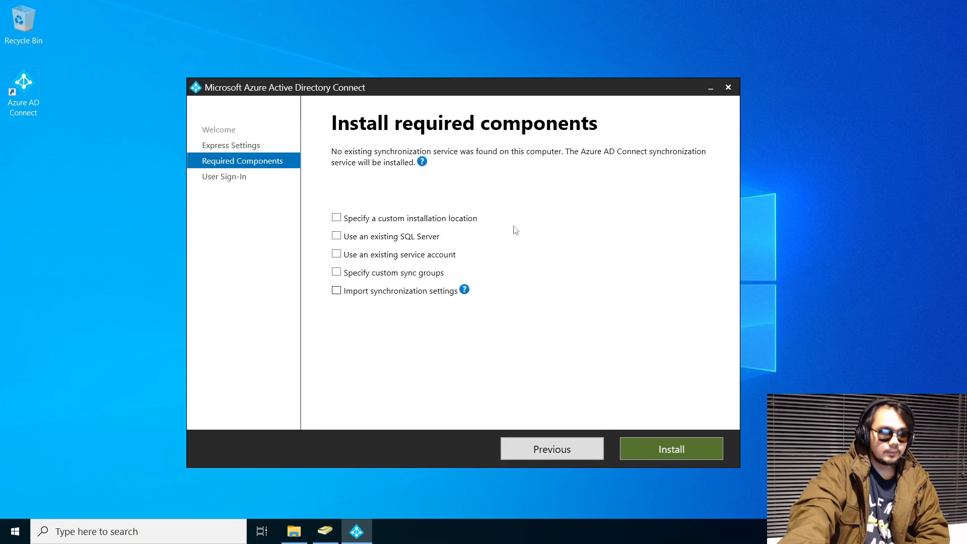
pyautogui.click(354, 222)
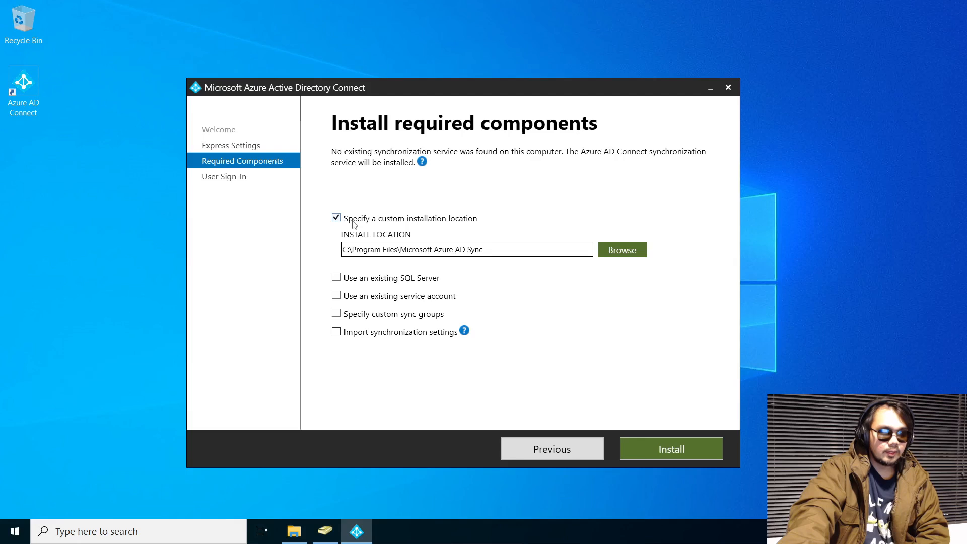
pyautogui.click(355, 222)
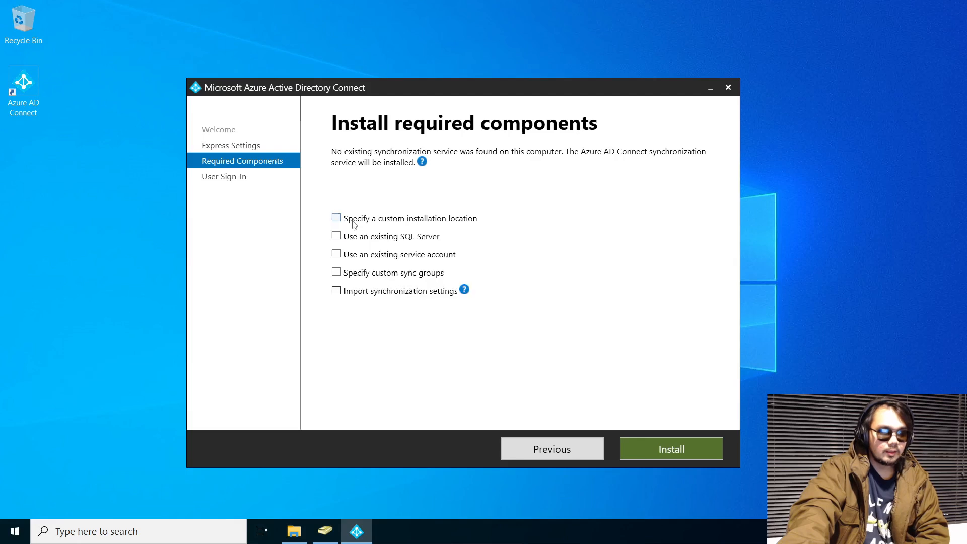
pyautogui.click(406, 239)
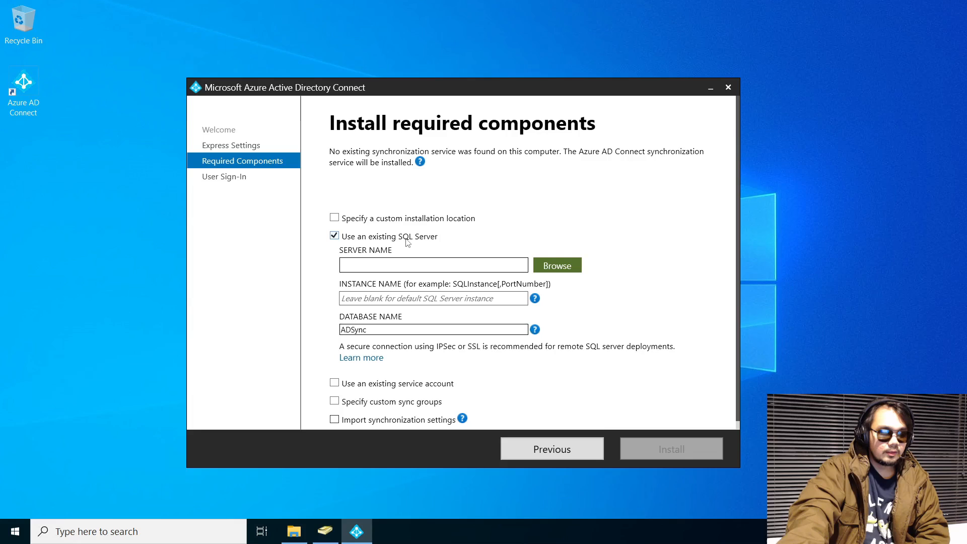
pyautogui.click(408, 241)
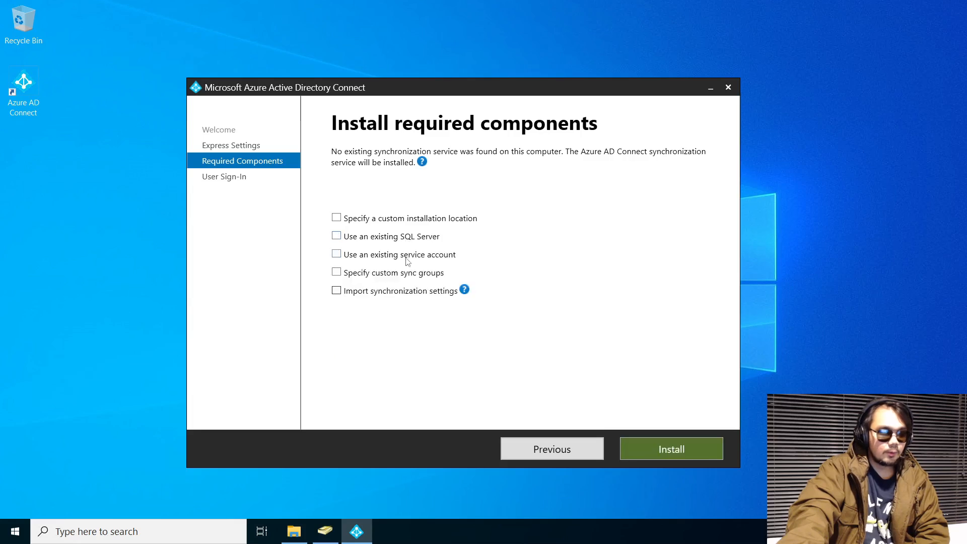
pyautogui.click(408, 260)
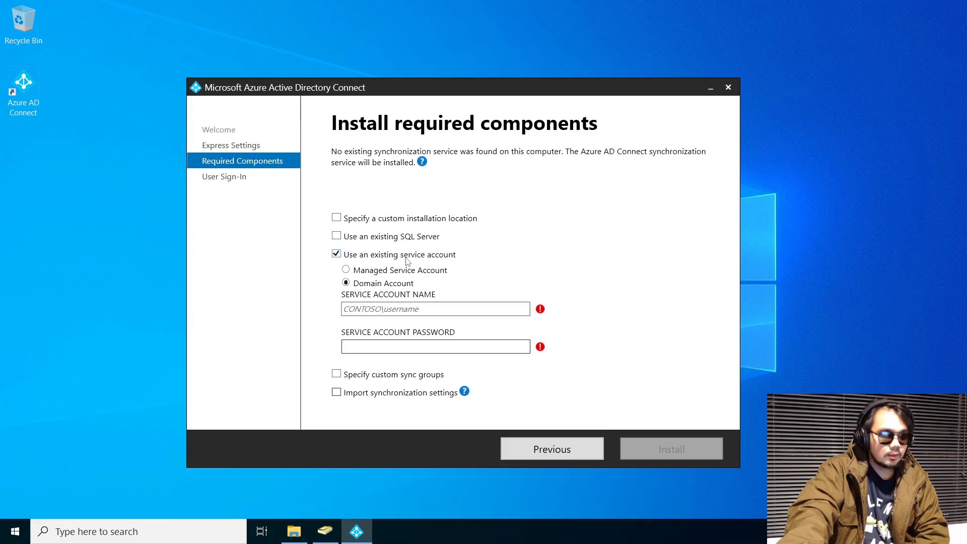
pyautogui.click(408, 260)
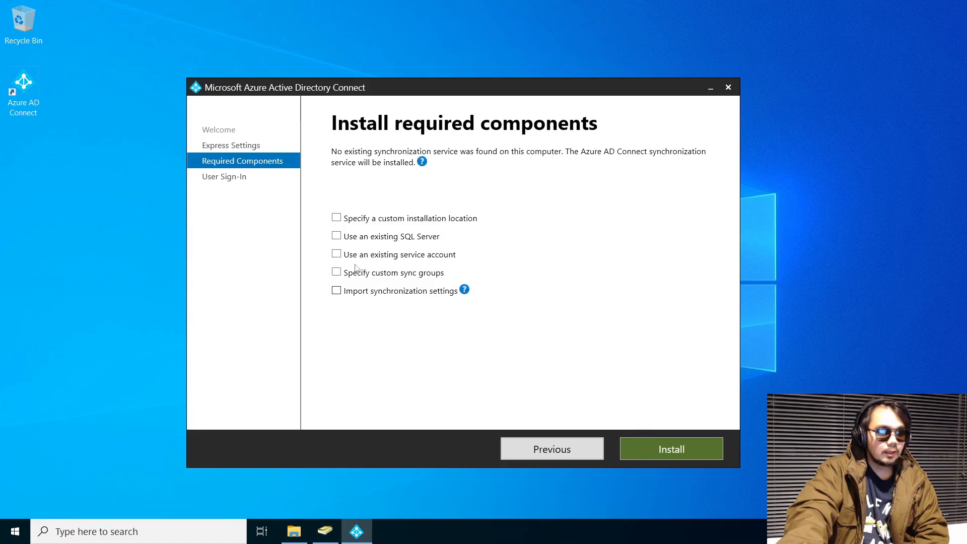
# Preview the service account, custom sync group and import settings options, leave them off, and go back
pyautogui.click(385, 258)
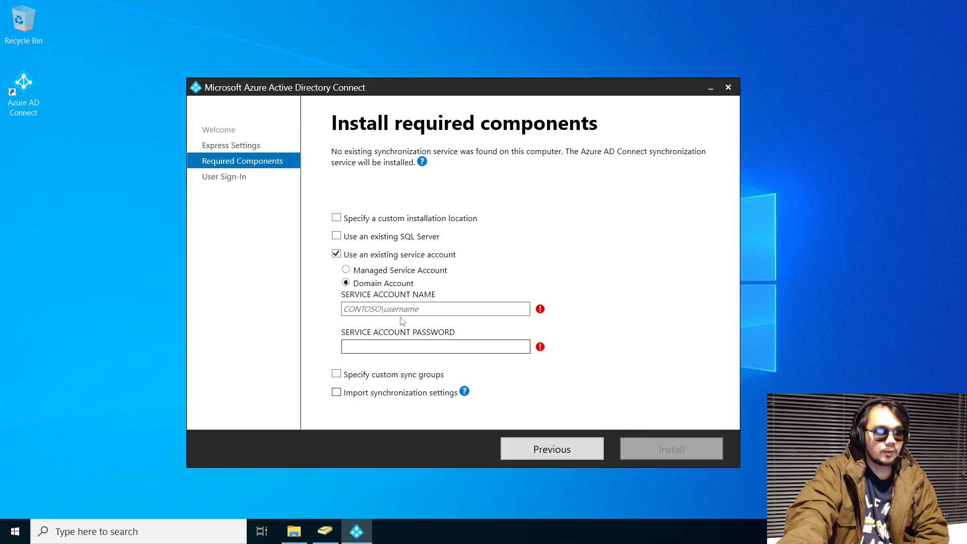
pyautogui.click(413, 258)
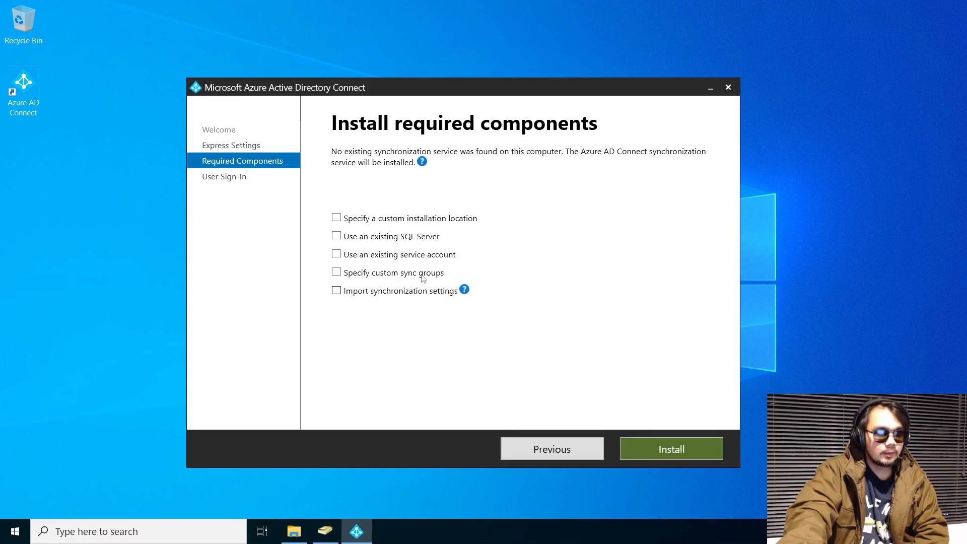
pyautogui.click(359, 278)
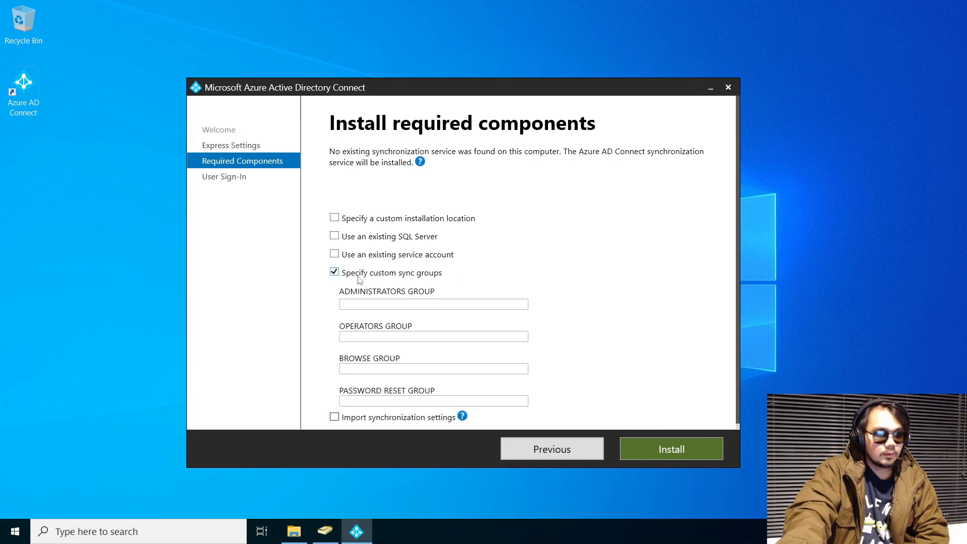
pyautogui.click(359, 279)
pyautogui.click(364, 295)
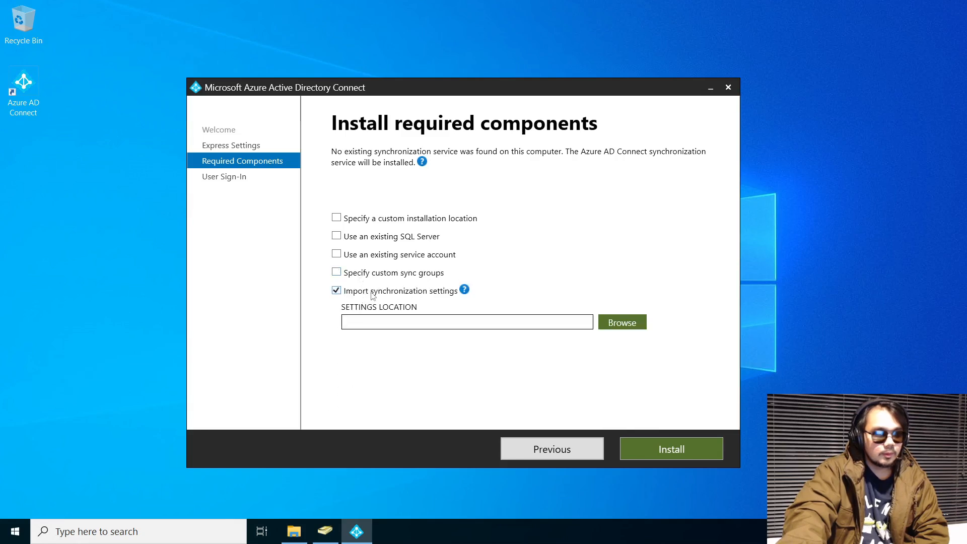
pyautogui.click(373, 292)
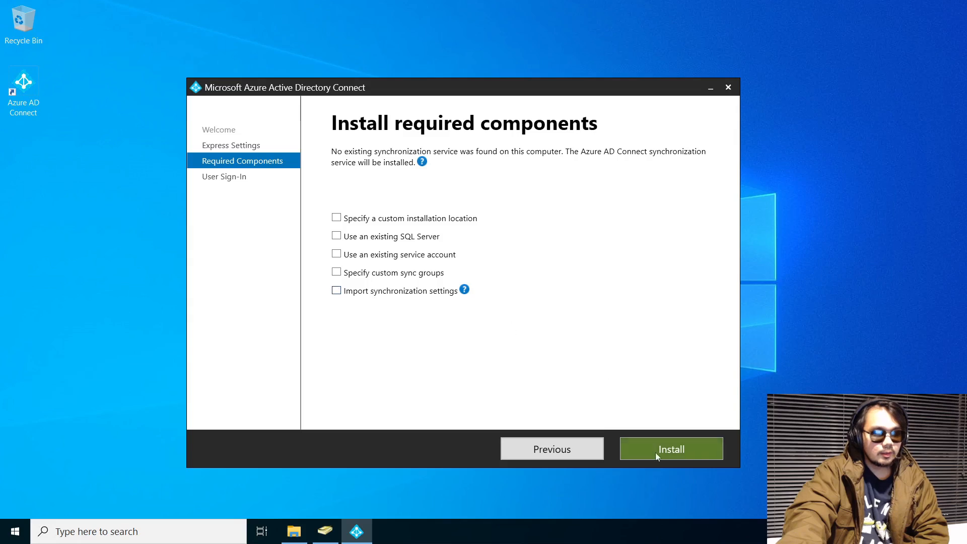
pyautogui.click(556, 453)
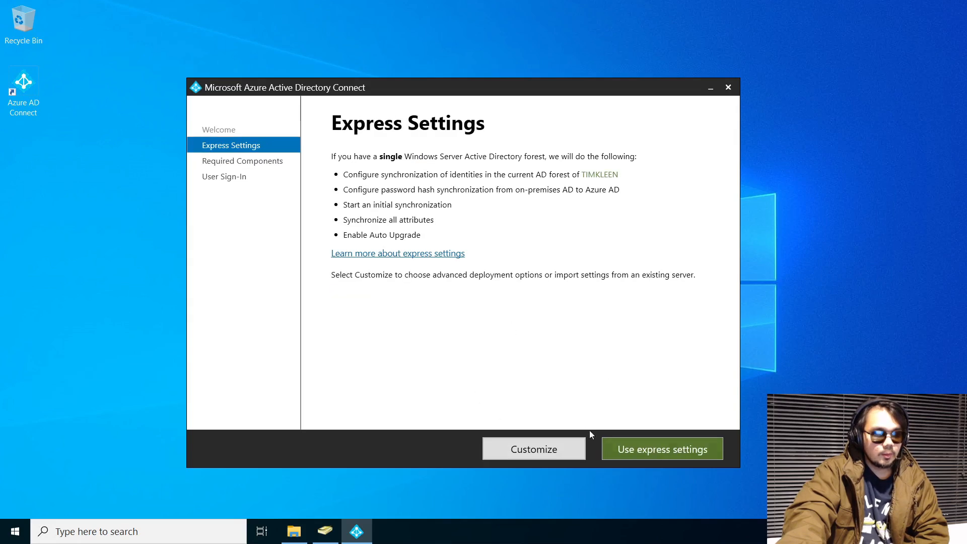
# Choose Use express settings so the required components install and the Connect to Azure AD page appears
pyautogui.click(664, 455)
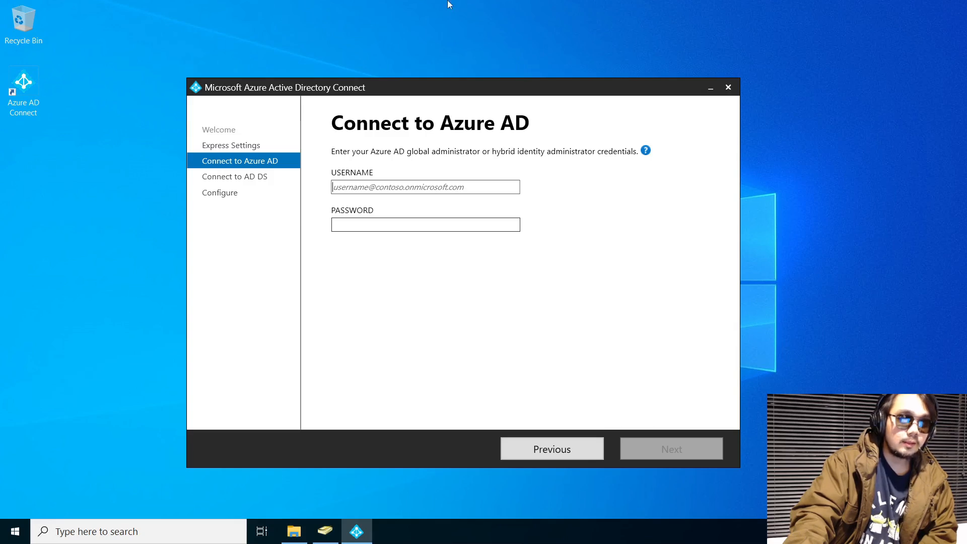
# In the local Azure portal, go to Home > Microsoft Entra ID > Users and open the New user options
pyautogui.moveTo(528, 4)
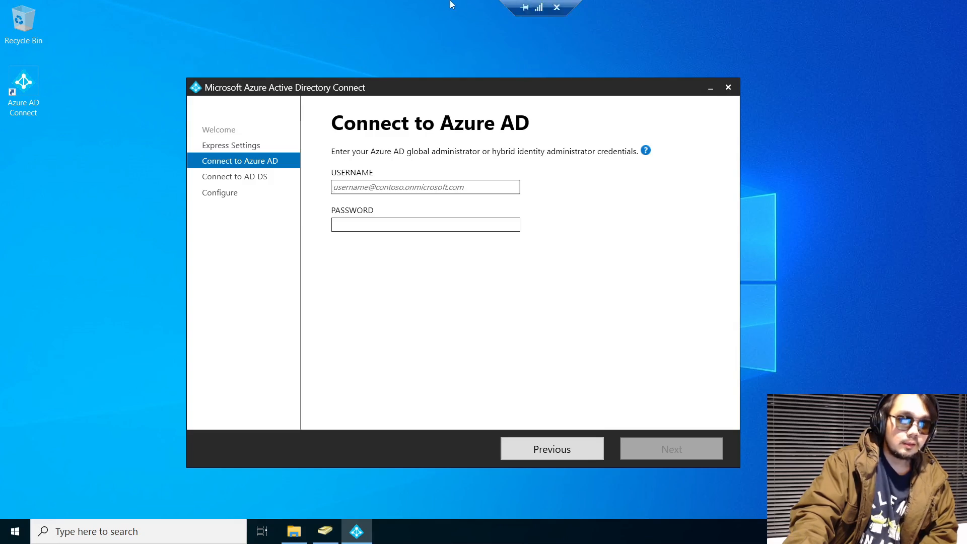
pyautogui.click(528, 7)
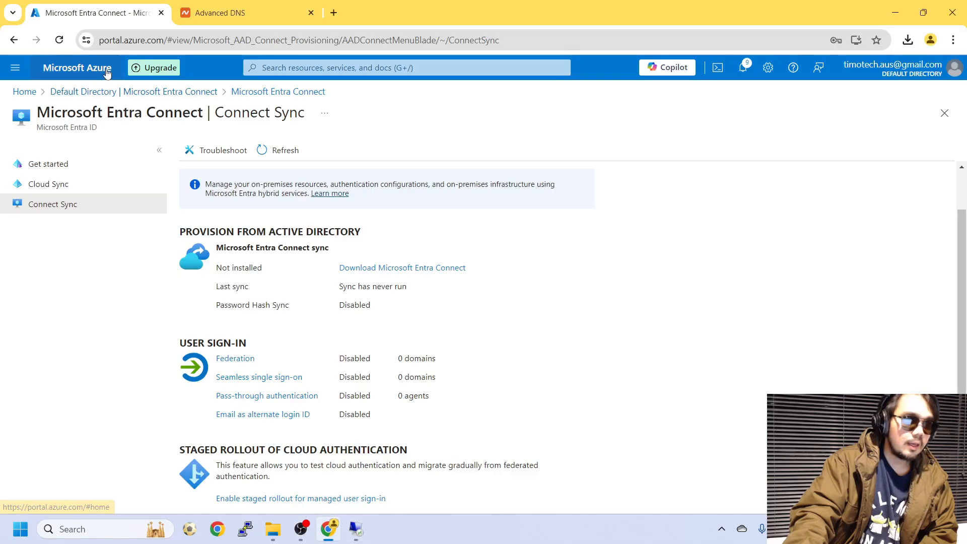
pyautogui.click(31, 92)
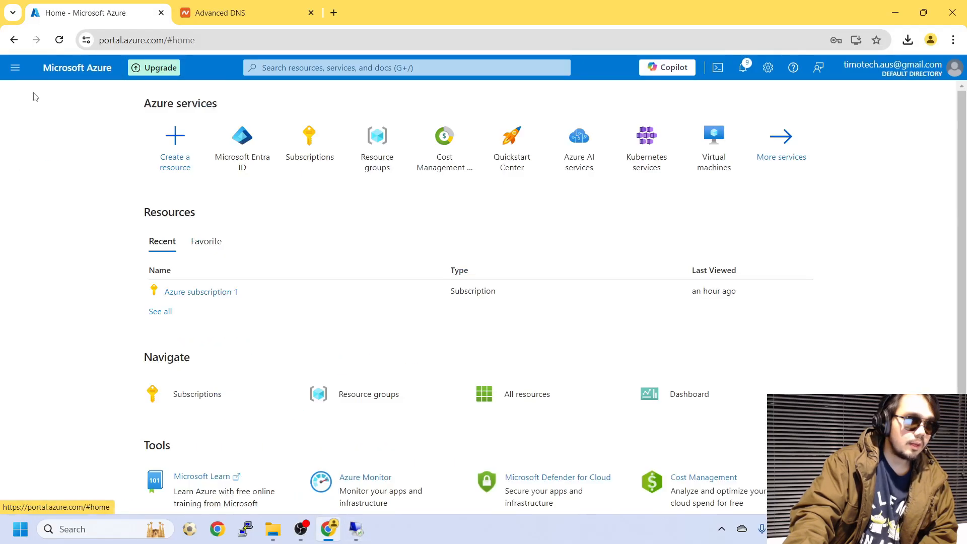
pyautogui.click(240, 150)
pyautogui.click(93, 250)
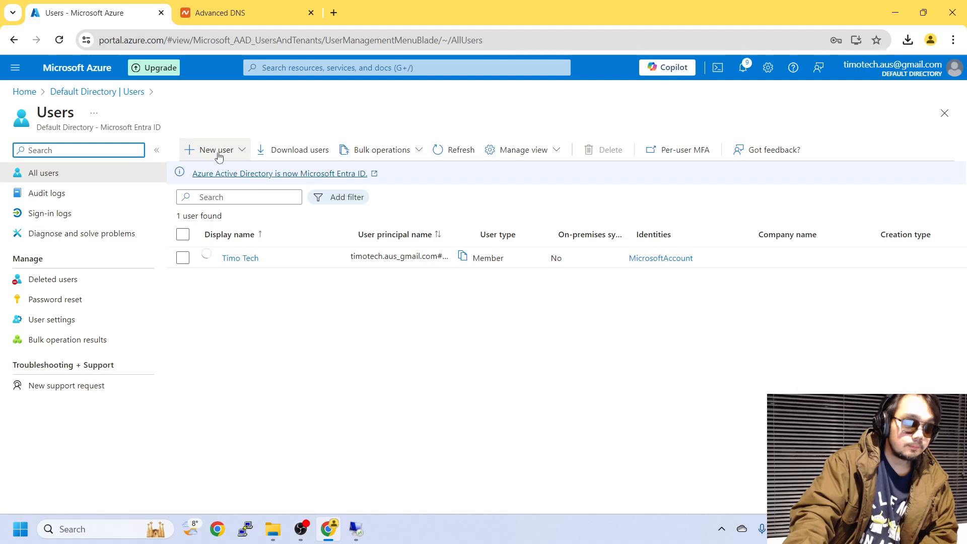
pyautogui.click(219, 157)
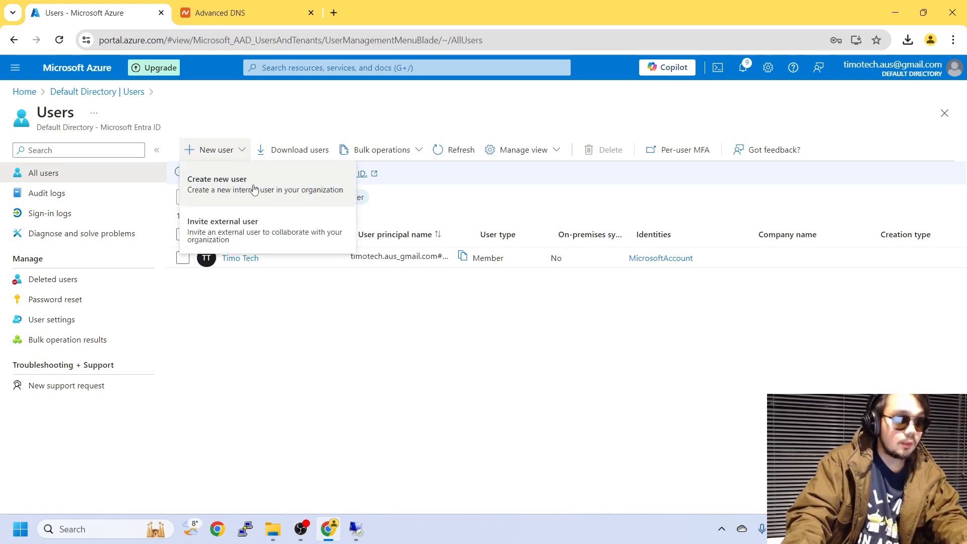
# Start a new internal user and enter its user principal name and display name
pyautogui.click(254, 189)
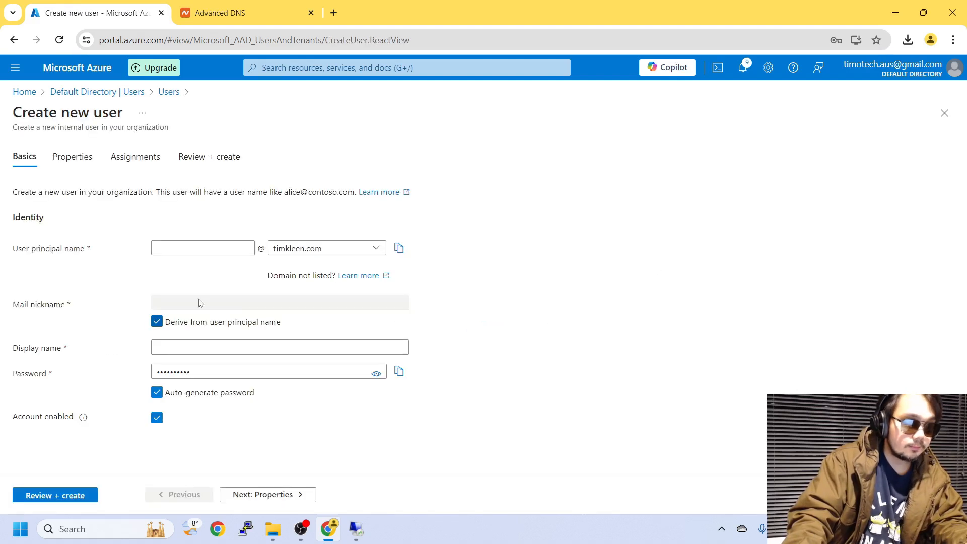
pyautogui.click(194, 250)
pyautogui.write('tim')
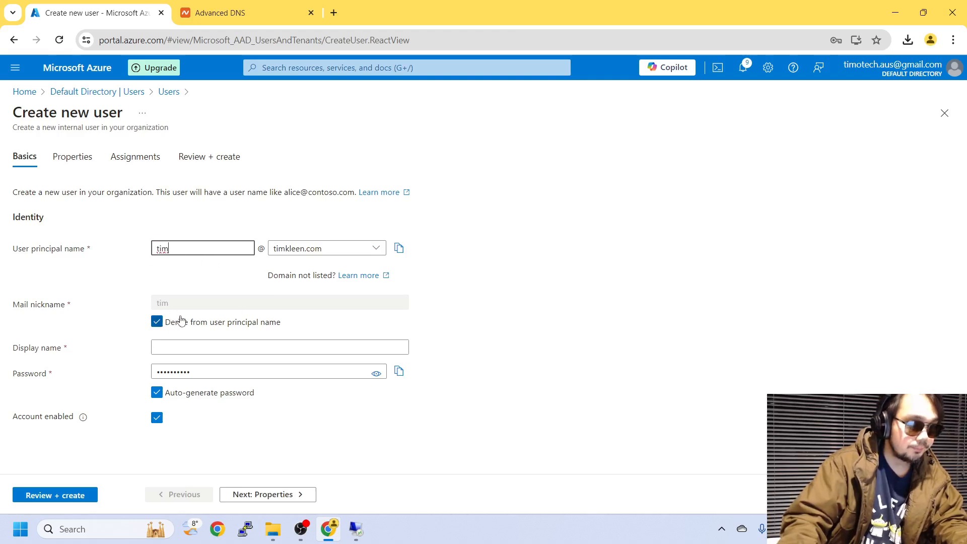
pyautogui.click(186, 346)
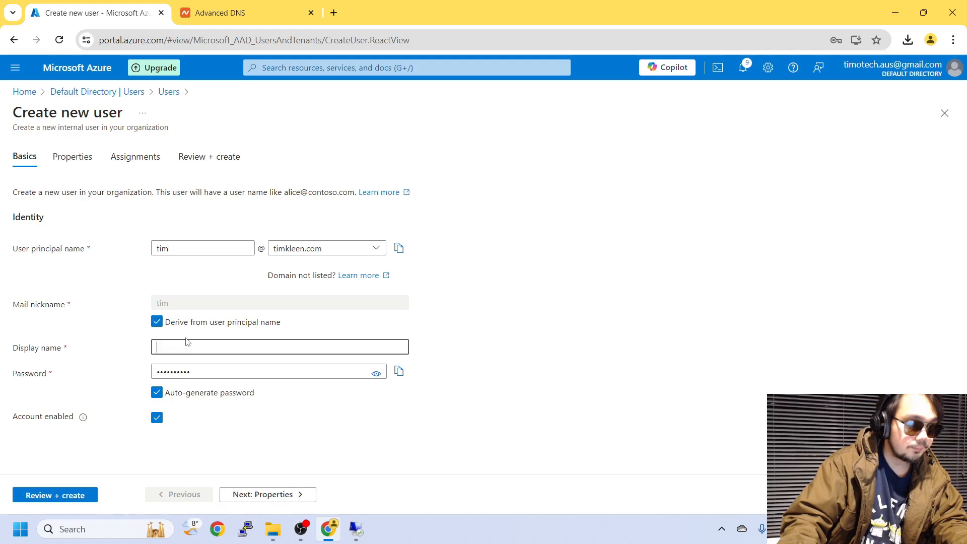
pyautogui.write('Tim')
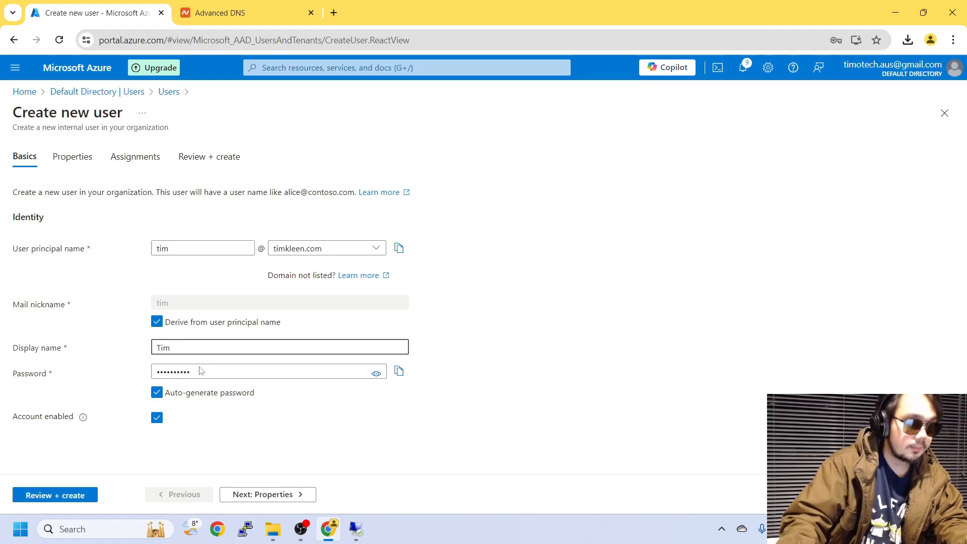
pyautogui.press('Tab')
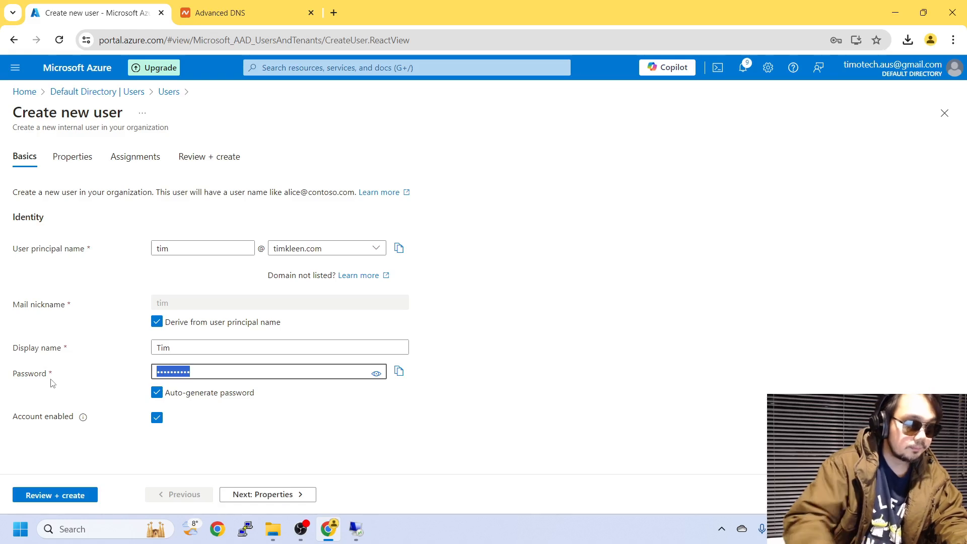
# Turn off auto-generated password, enter a custom password, then review and create the user
pyautogui.click(211, 369)
pyautogui.doubleClick(211, 368)
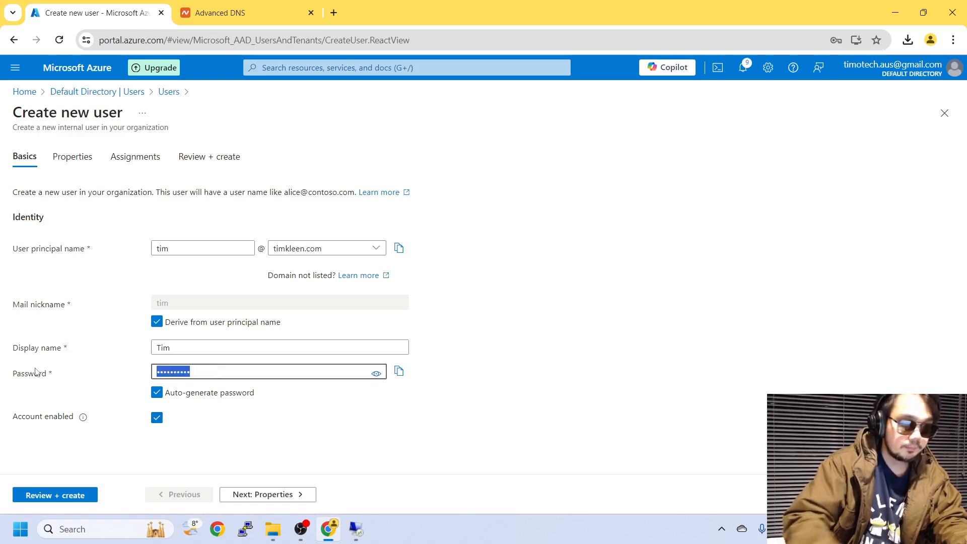
pyautogui.click(157, 392)
pyautogui.click(191, 368)
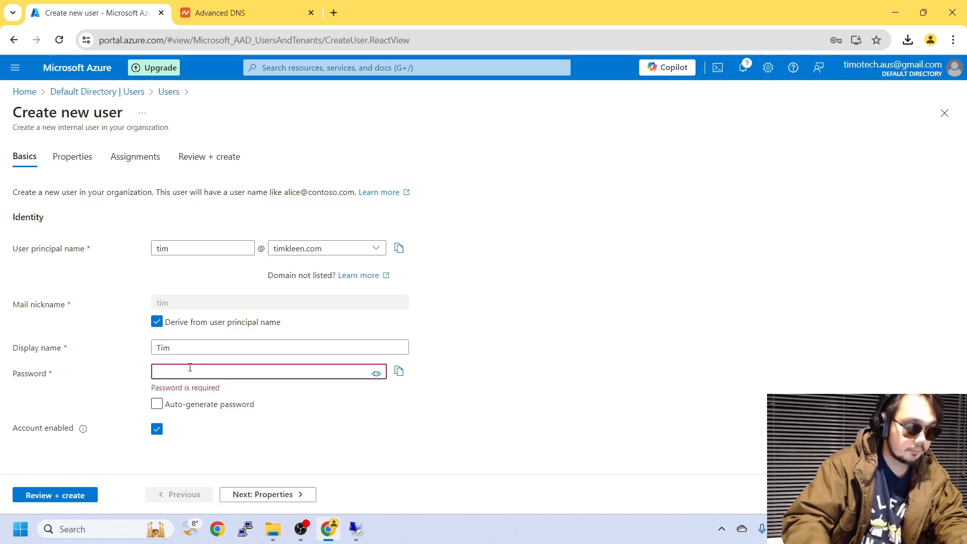
pyautogui.write('•••••••')
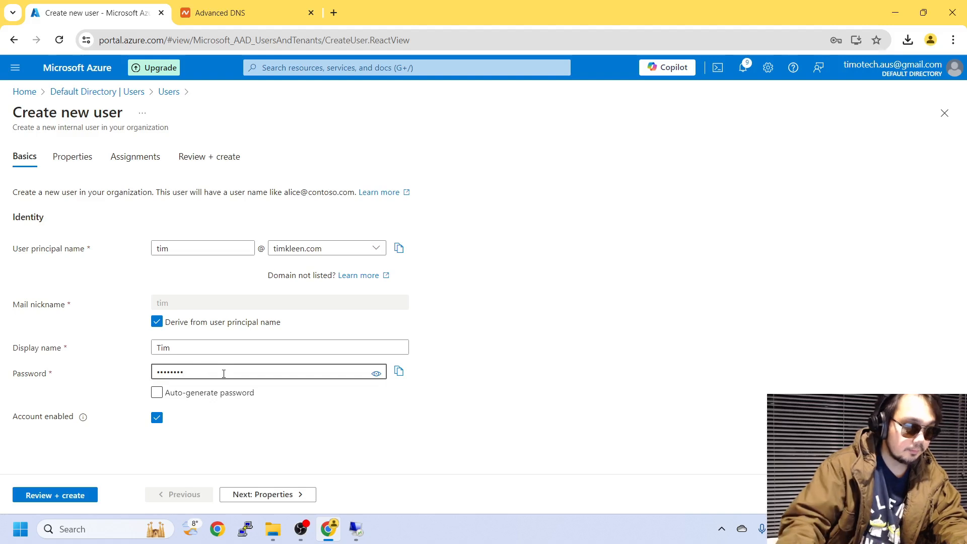
pyautogui.click(69, 496)
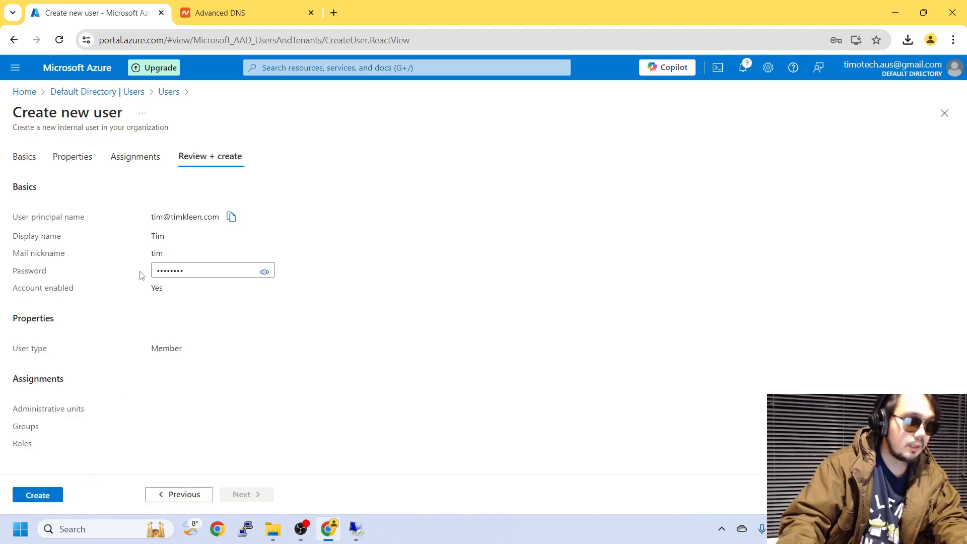
pyautogui.click(48, 496)
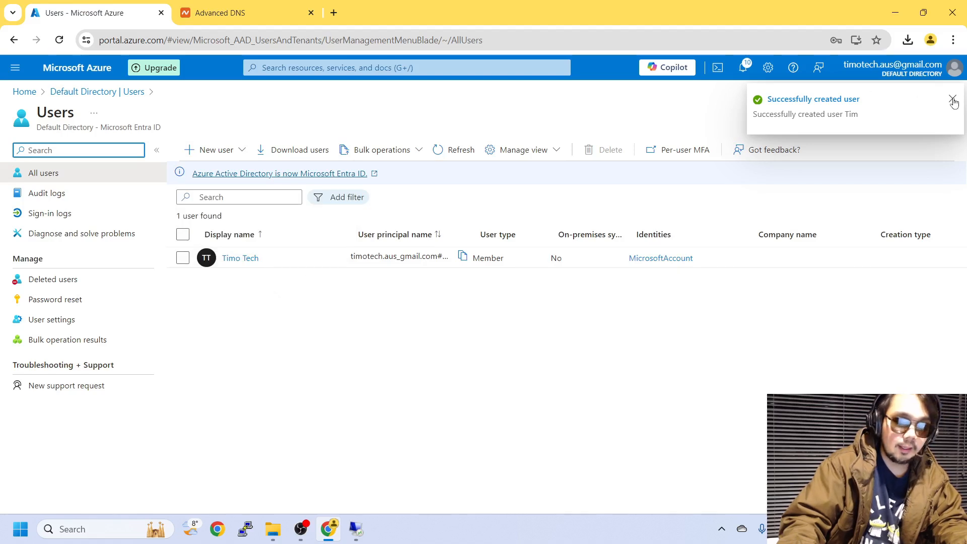
# Refresh the users list, open the new user's profile and view its assigned roles
pyautogui.click(350, 534)
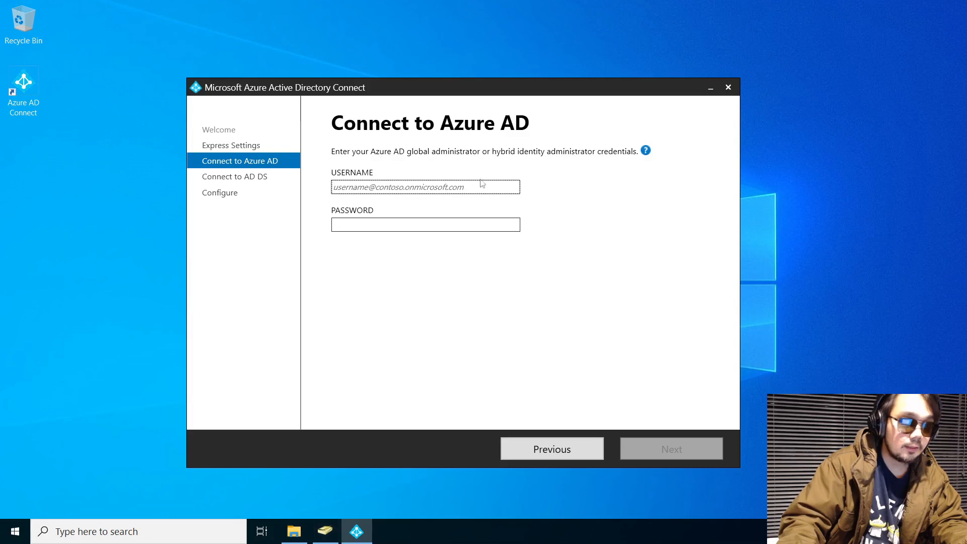
pyautogui.click(529, 9)
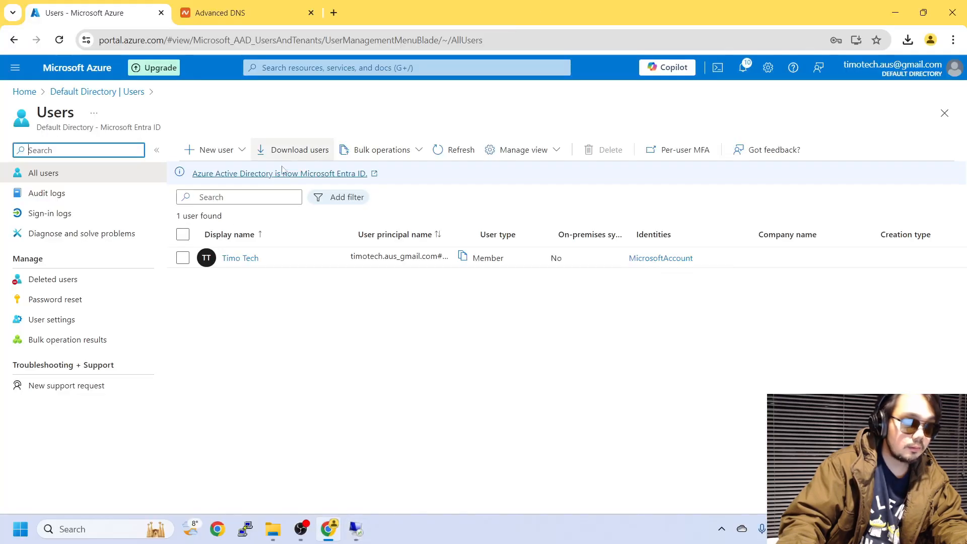
pyautogui.click(460, 150)
pyautogui.click(229, 259)
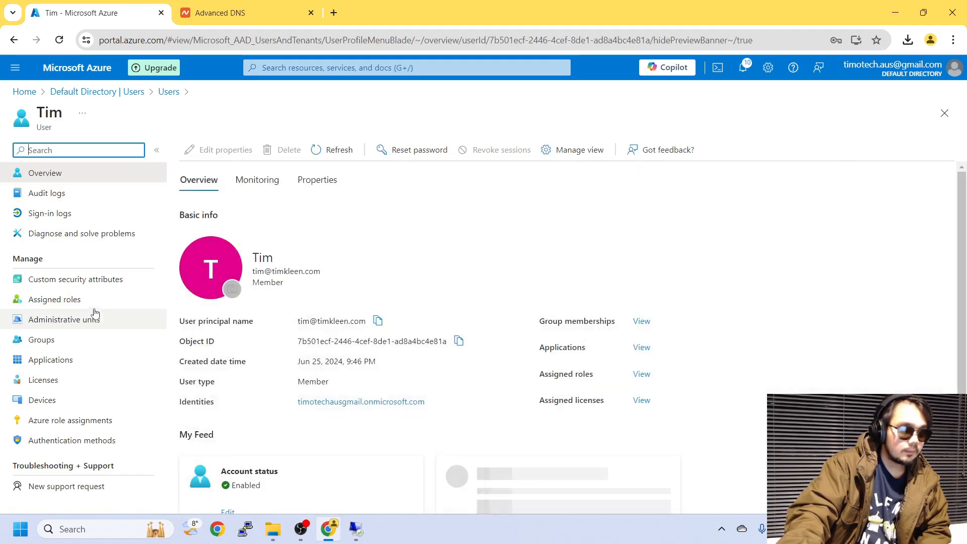
pyautogui.click(77, 303)
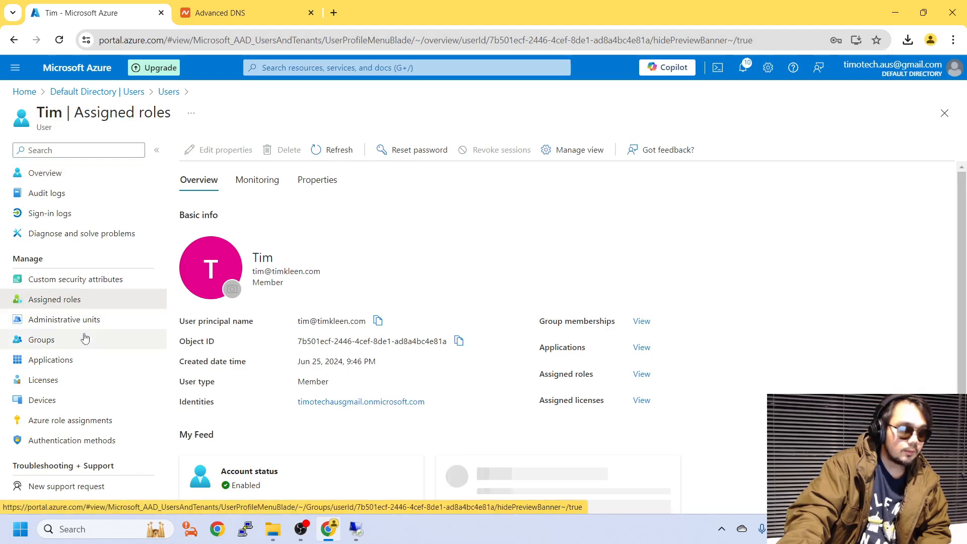
# Search roles for 'global', assign Global Administrator to the user, and refresh the assigned roles list
pyautogui.click(214, 149)
pyautogui.click(548, 198)
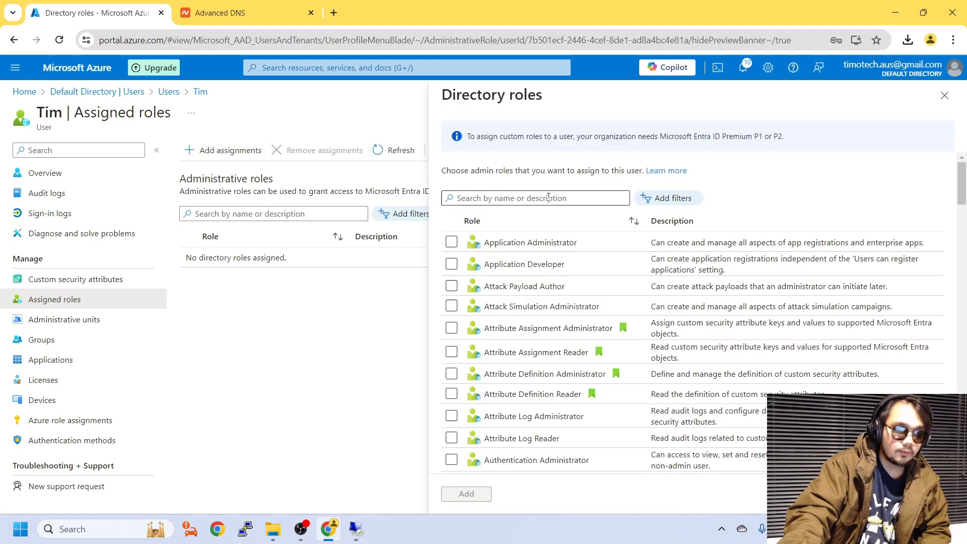
pyautogui.write('globa')
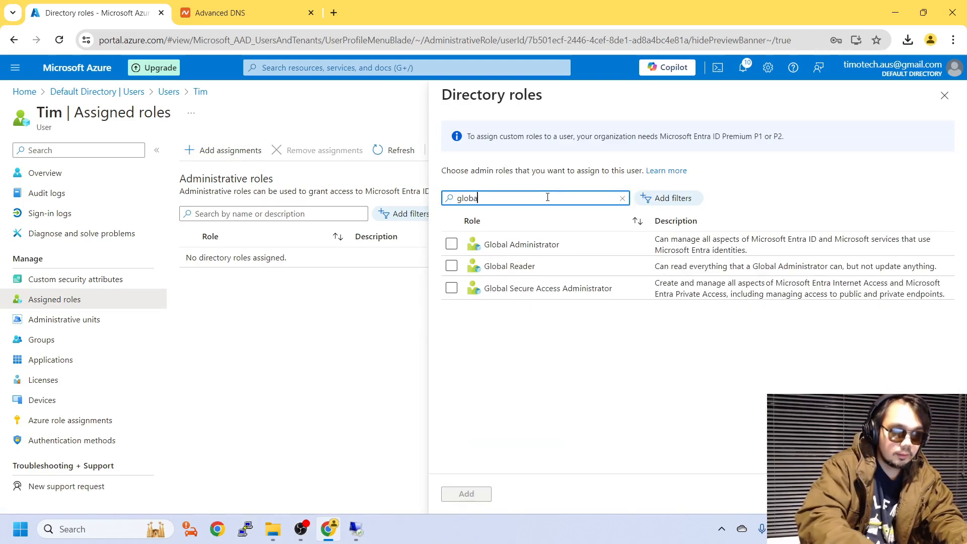
pyautogui.write('l')
pyautogui.click(451, 244)
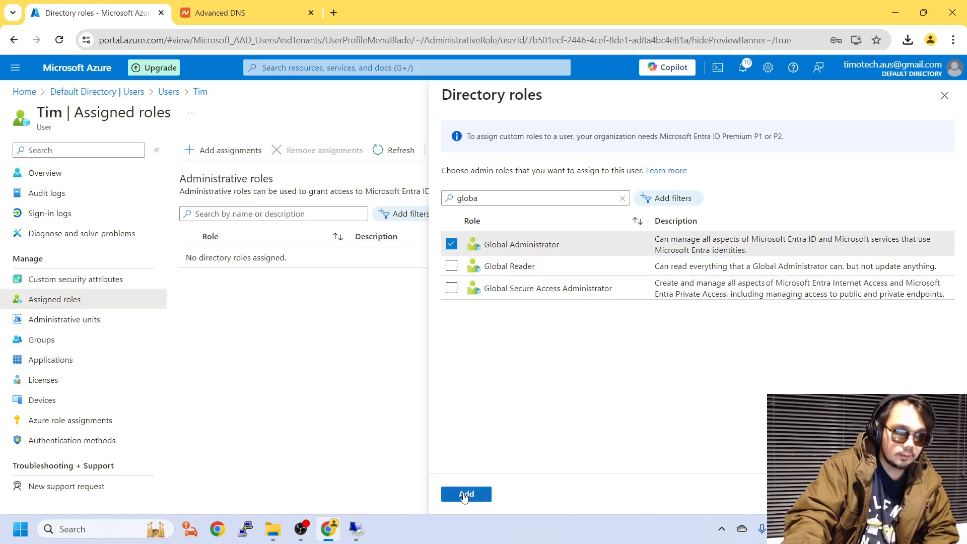
pyautogui.click(466, 493)
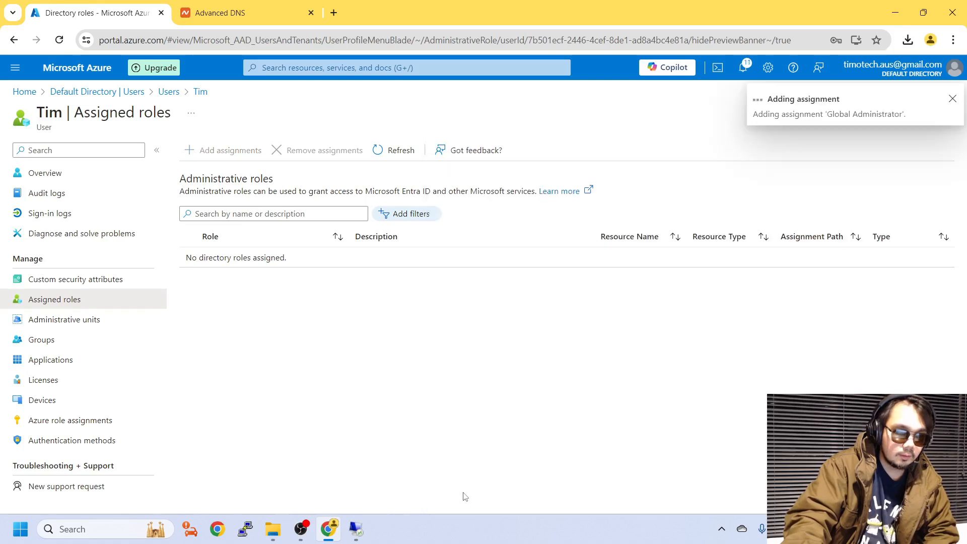
pyautogui.click(952, 101)
pyautogui.click(391, 150)
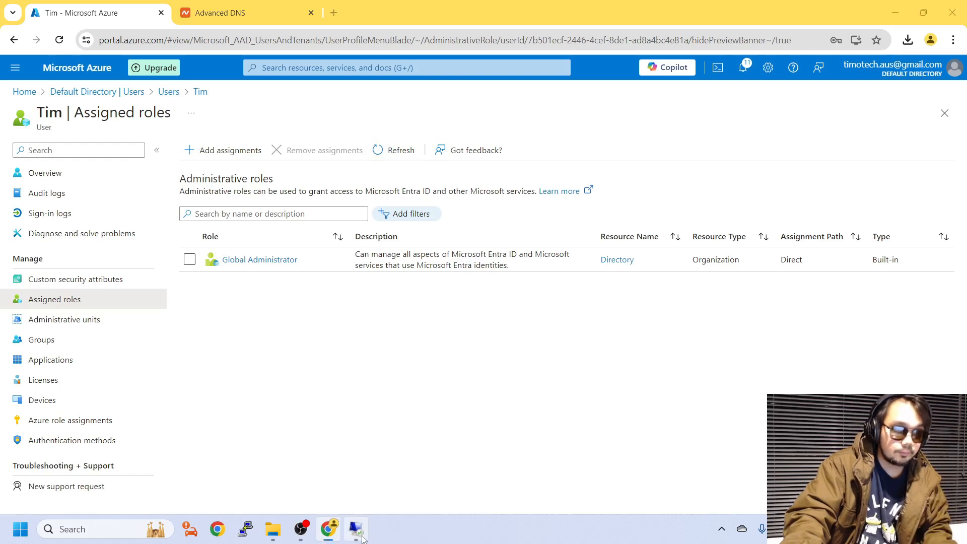
pyautogui.click(367, 536)
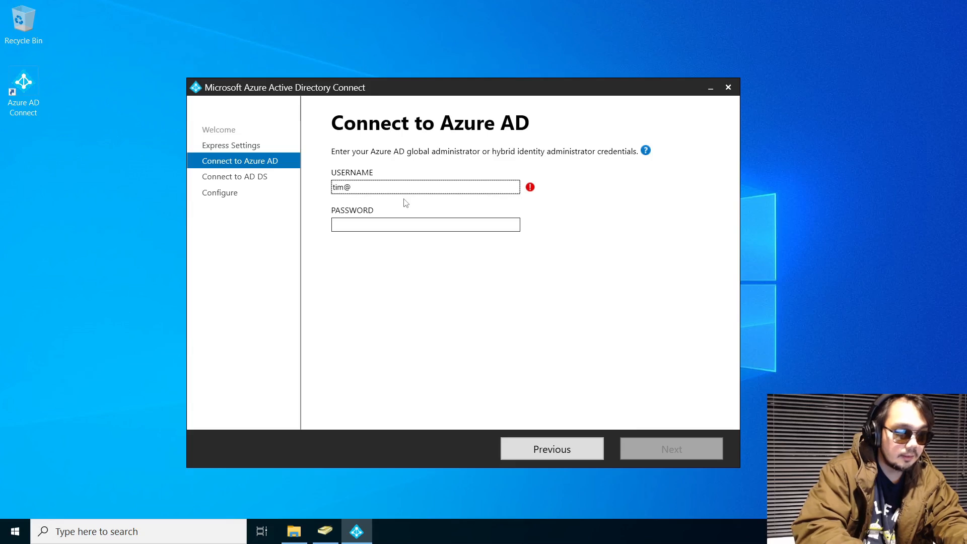
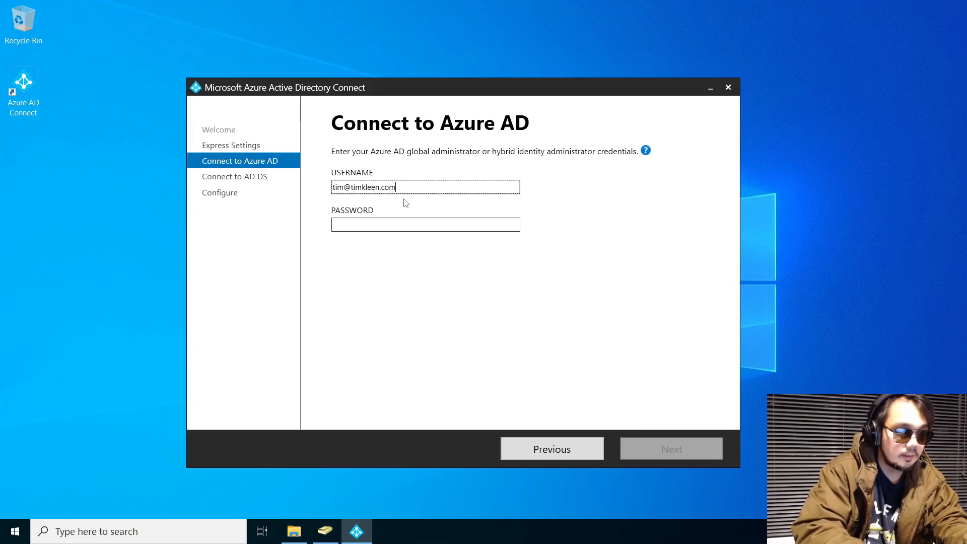
# Enter the Azure AD global administrator's username and password, submit them, and dismiss the blocked-content warning
pyautogui.press('Tab')
pyautogui.press('capslock')
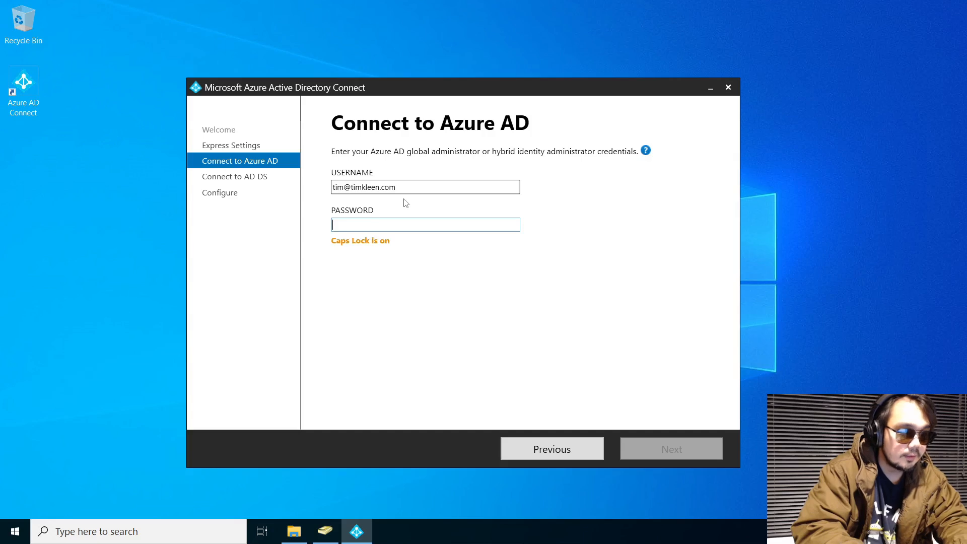
pyautogui.write('p')
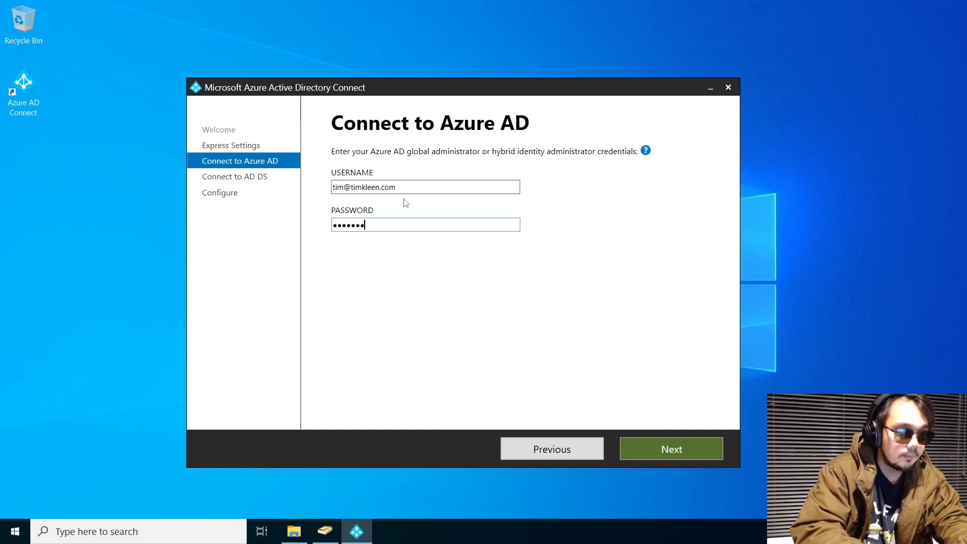
pyautogui.click(710, 451)
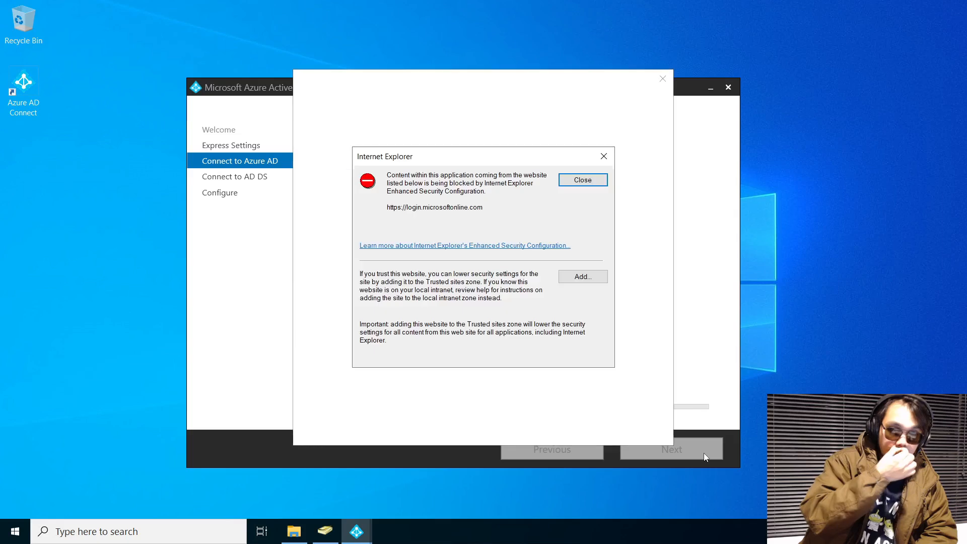
pyautogui.click(586, 184)
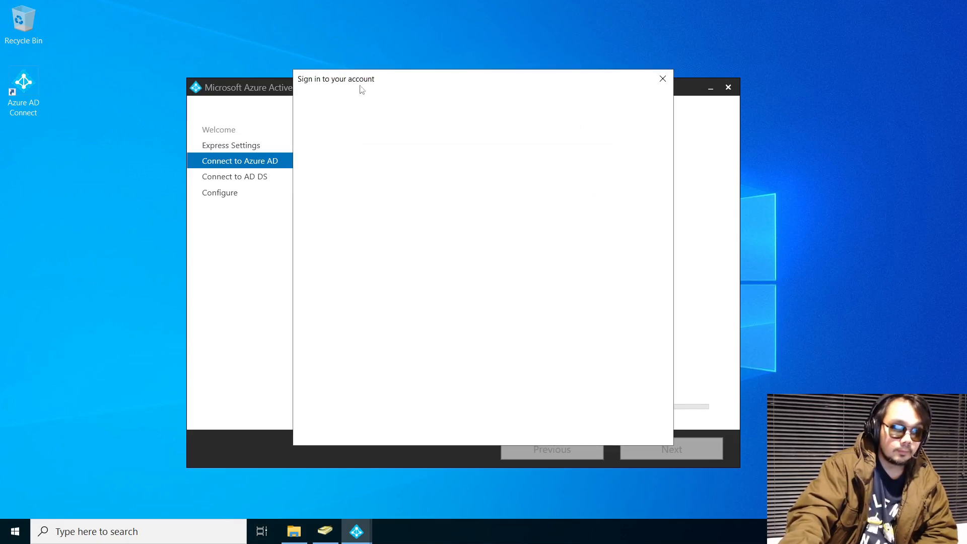
pyautogui.moveTo(362, 75); pyautogui.dragTo(418, 91)
# In Server Manager's Local Server, turn IE Enhanced Security Configuration off for Administrators and Users, then minimize it
pyautogui.click(14, 533)
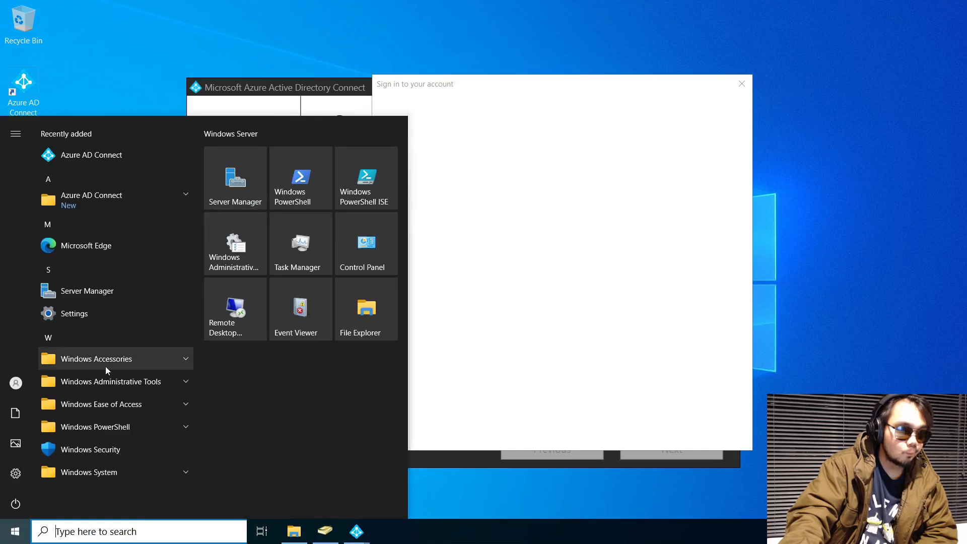
pyautogui.click(247, 186)
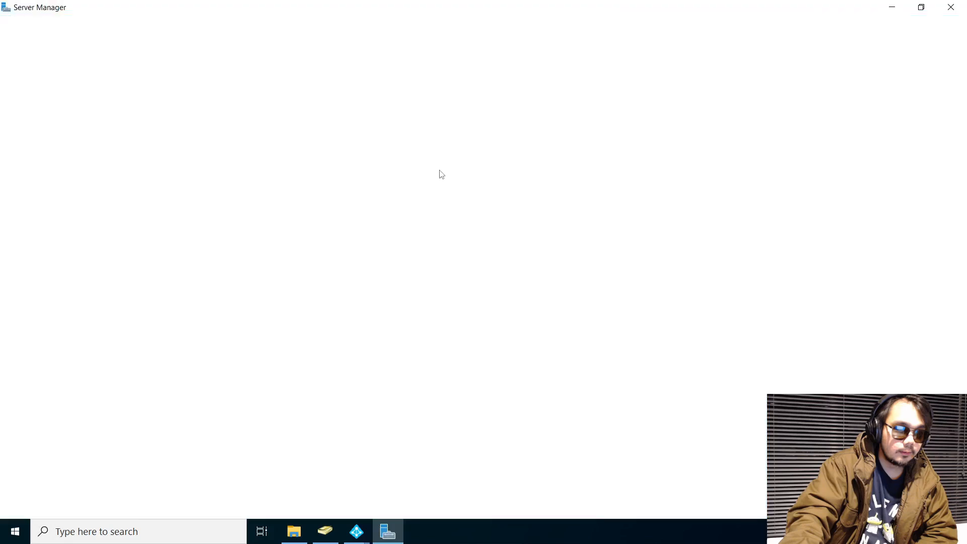
pyautogui.click(265, 114)
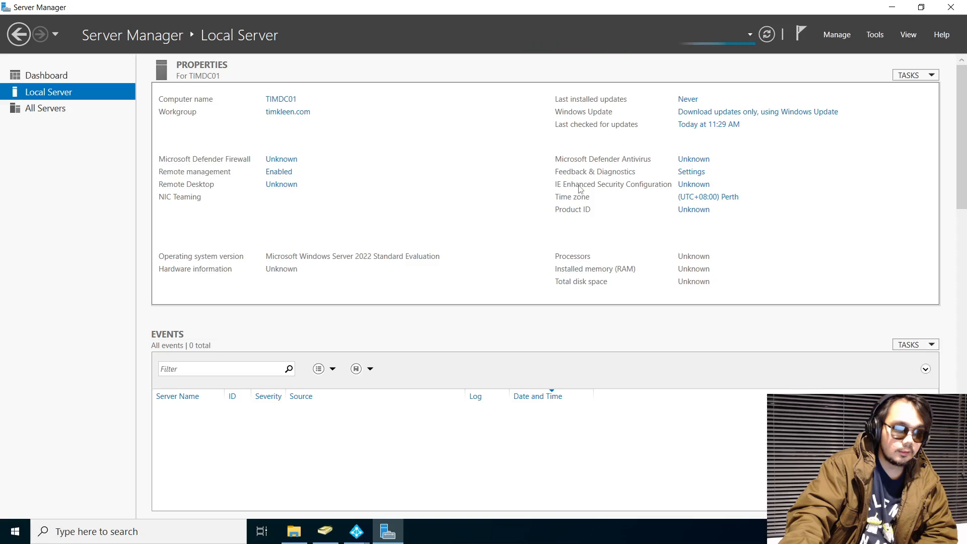
pyautogui.click(630, 184)
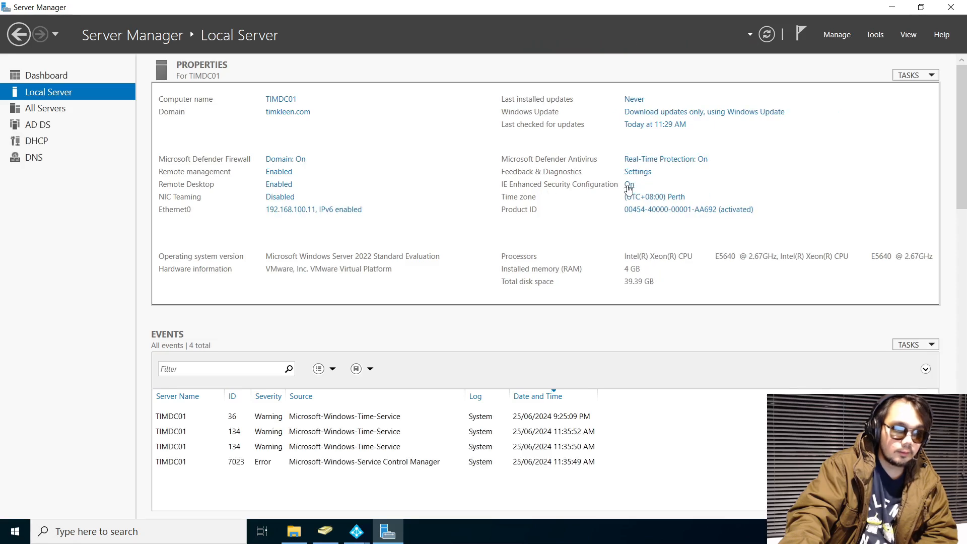
pyautogui.click(402, 249)
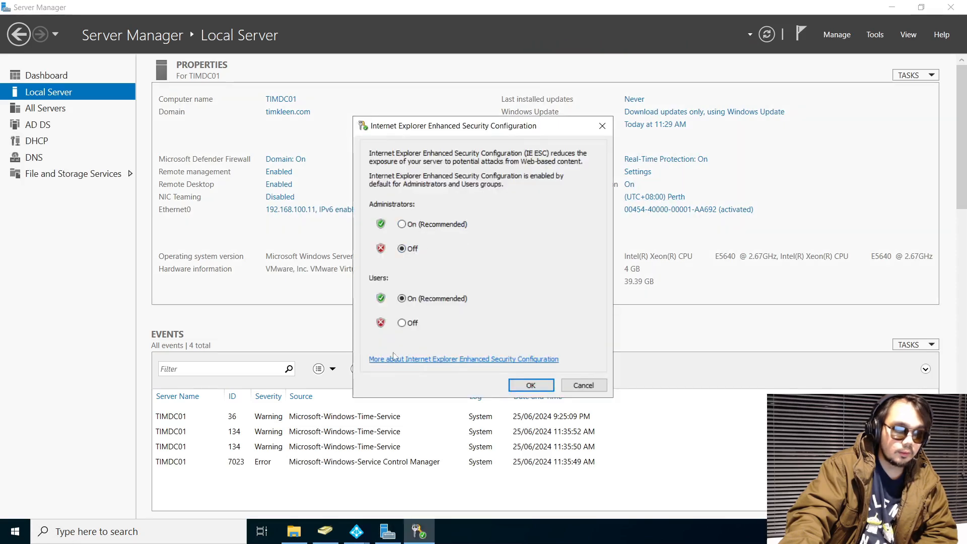
pyautogui.click(402, 323)
pyautogui.click(522, 382)
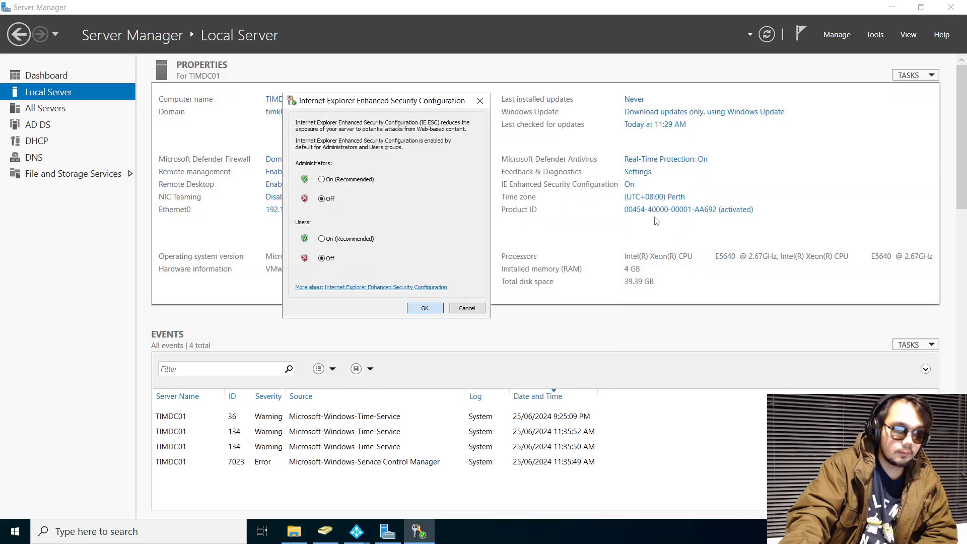
pyautogui.click(894, 9)
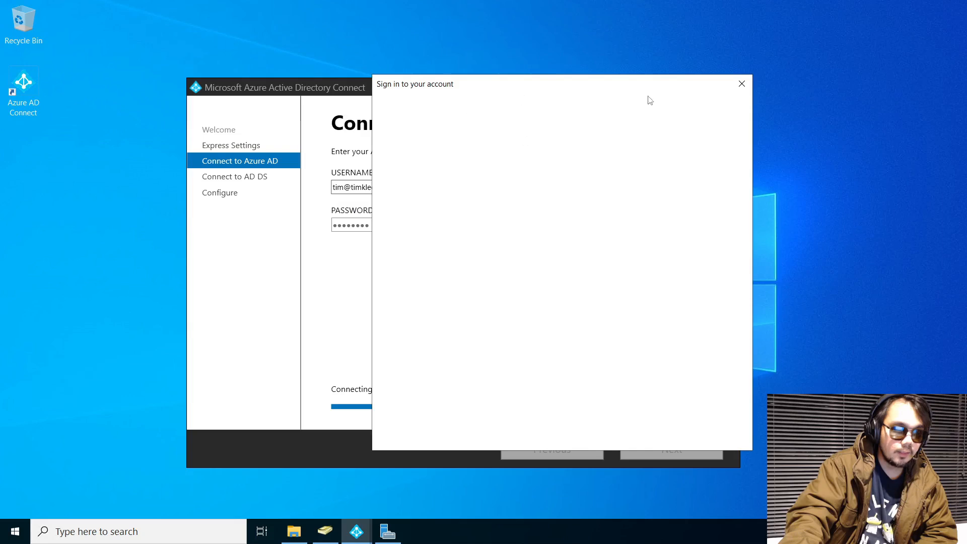
pyautogui.click(735, 83)
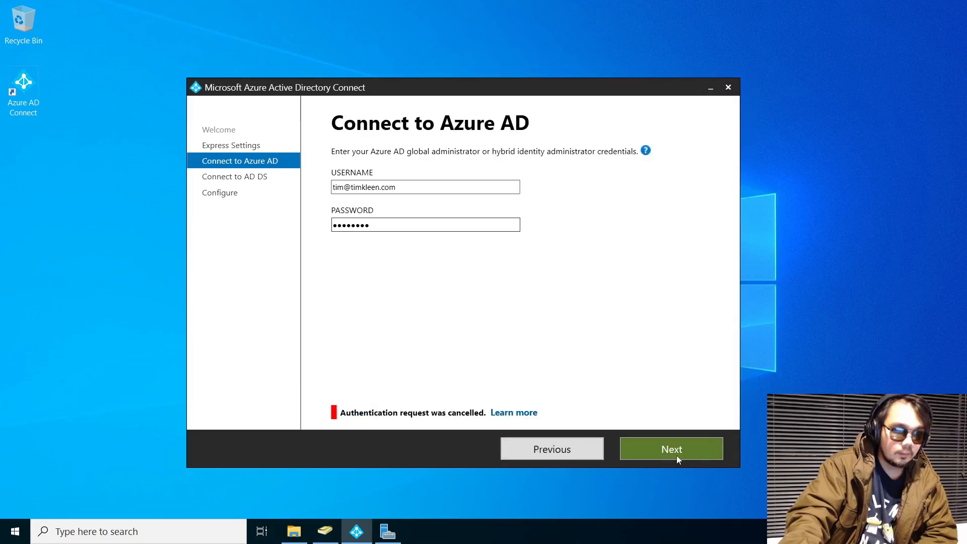
pyautogui.click(678, 456)
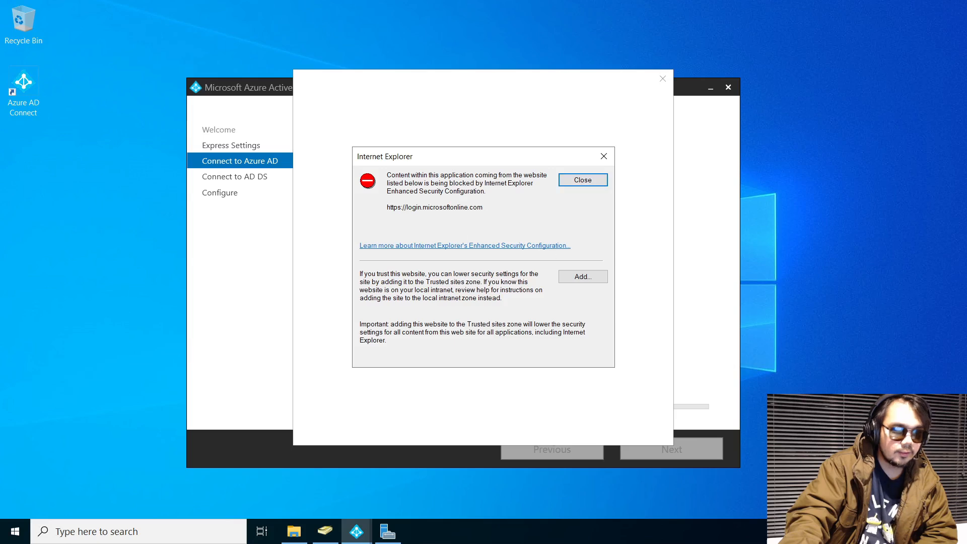
pyautogui.click(584, 277)
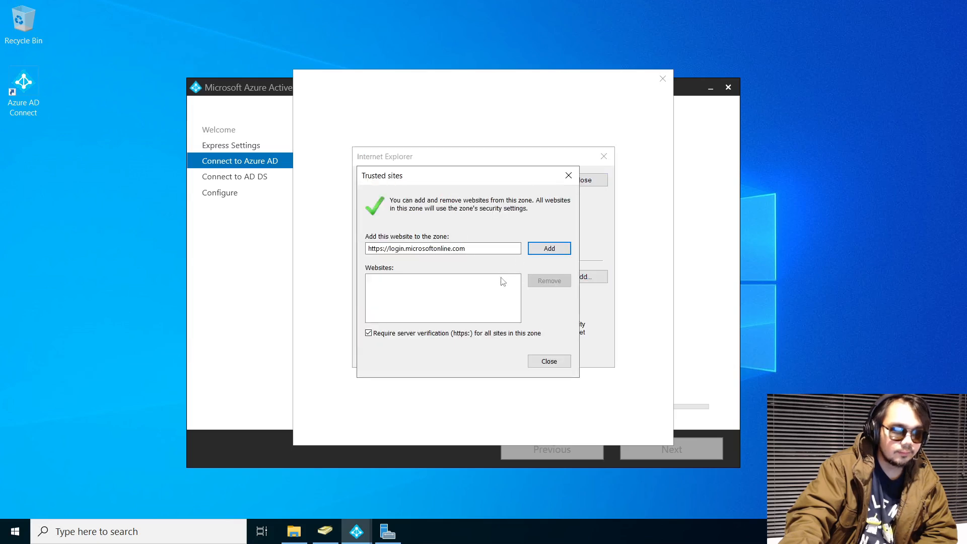
pyautogui.click(549, 248)
pyautogui.click(549, 361)
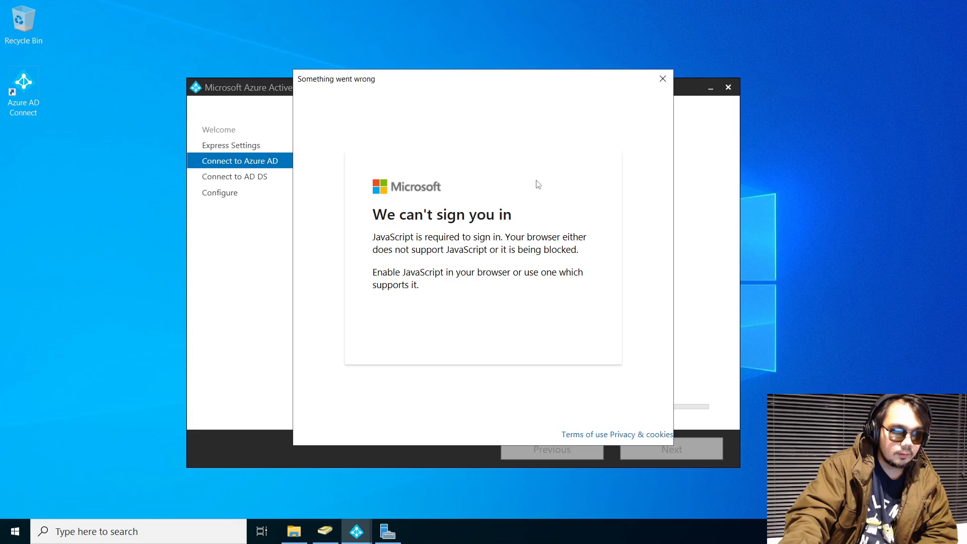
pyautogui.click(663, 79)
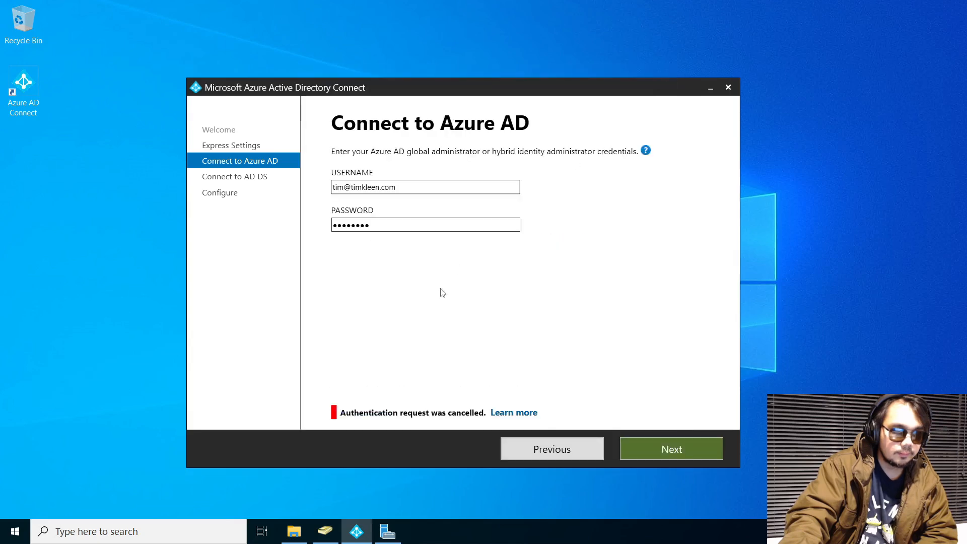
pyautogui.click(668, 448)
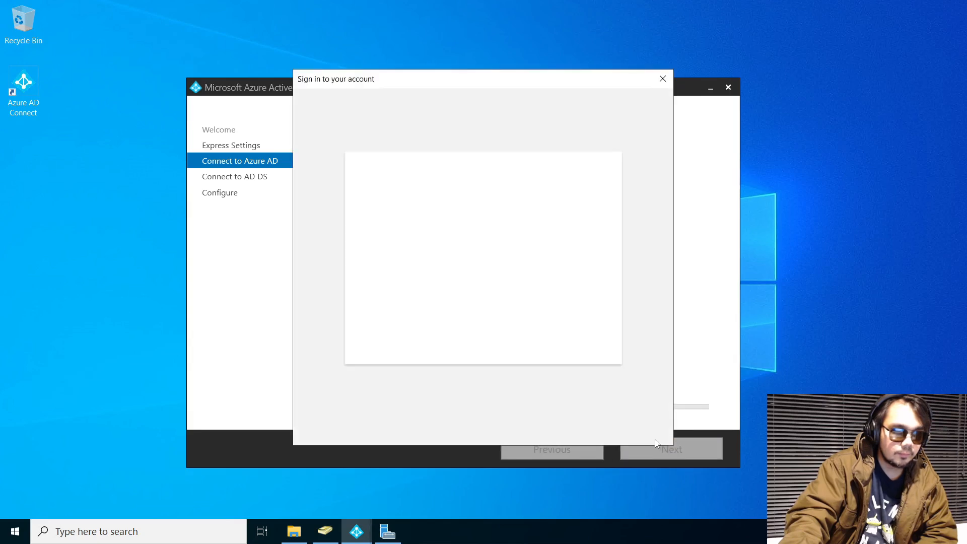
# Sign in with the Azure AD administrator account name and password
pyautogui.moveTo(432, 82); pyautogui.dragTo(561, 86)
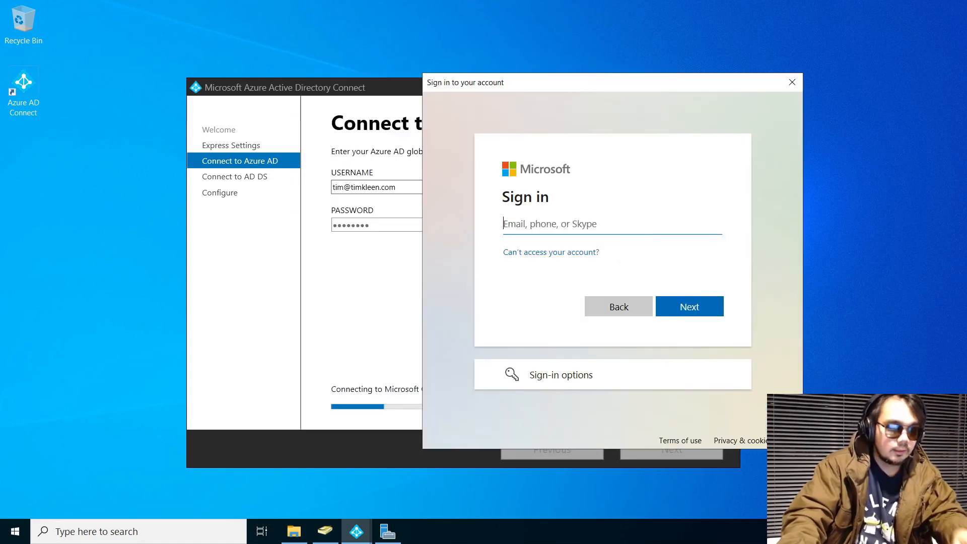
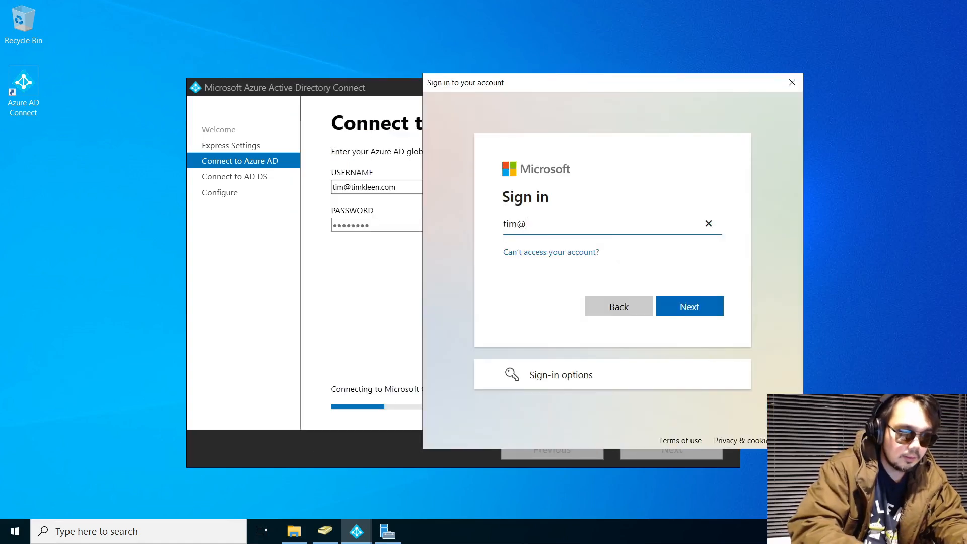
pyautogui.press('Return')
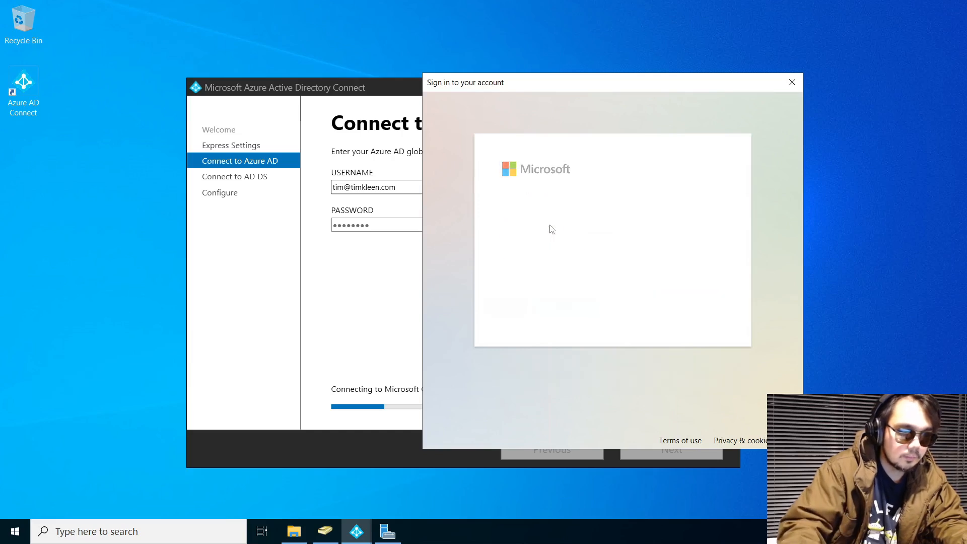
pyautogui.press('capslock')
pyautogui.press('capslock')
pyautogui.write('••')
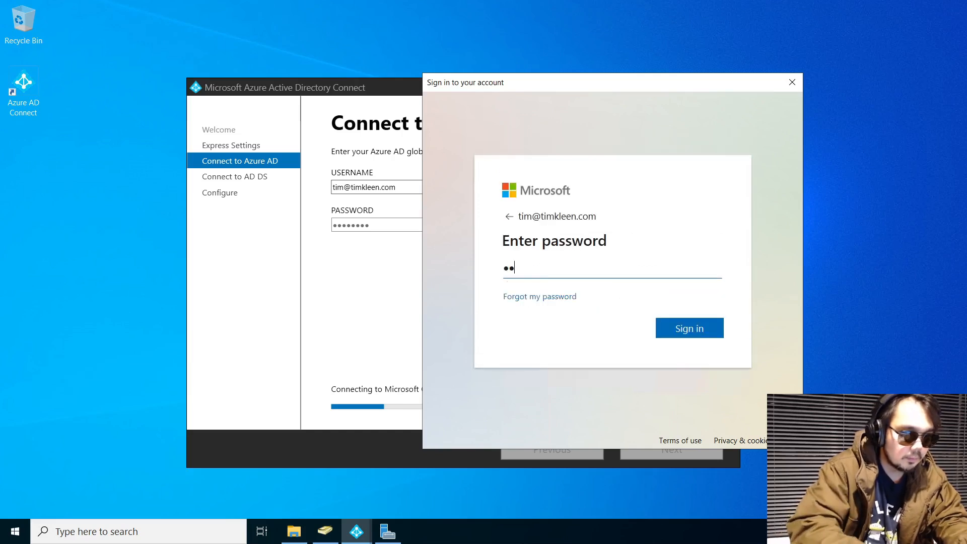
pyautogui.press('Return')
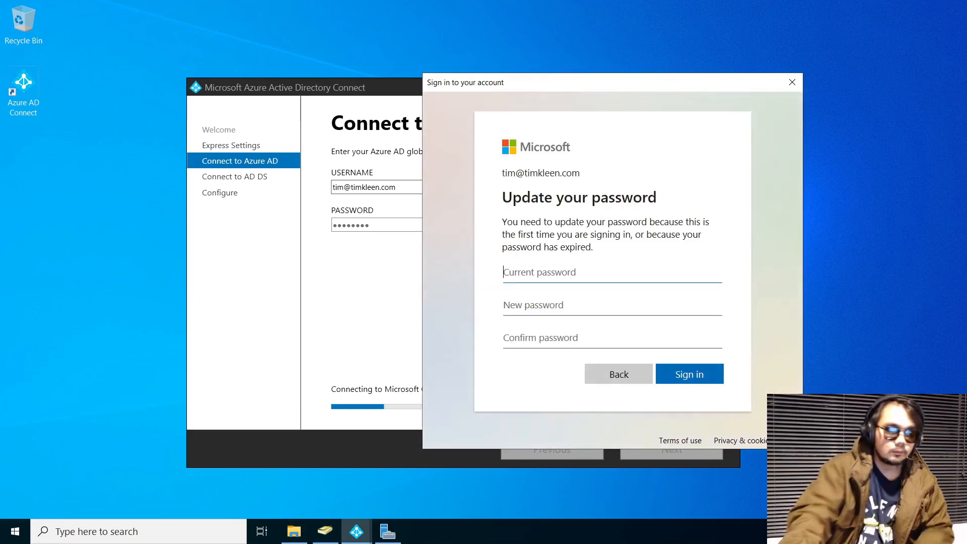
# Update the account password by entering the current and new passwords and submitting
pyautogui.press('capslock')
pyautogui.write('•')
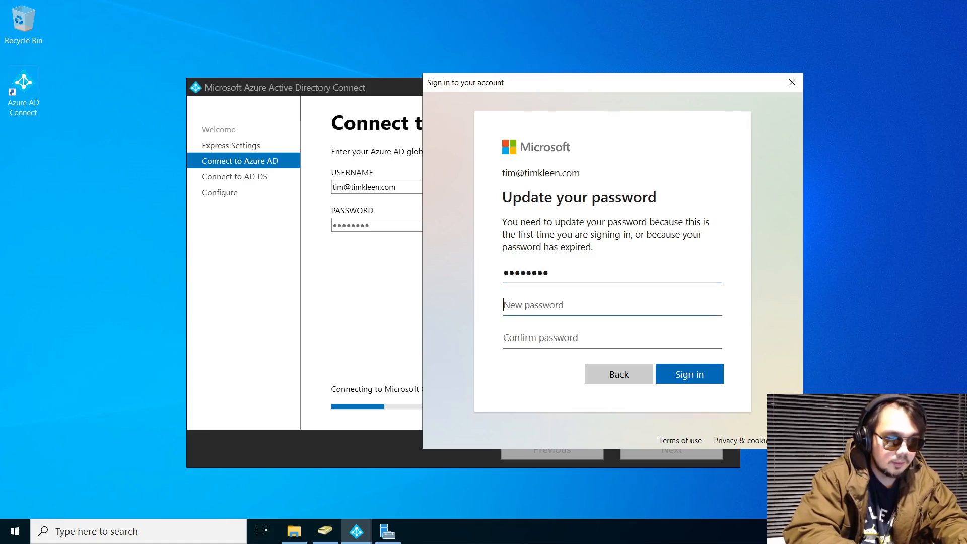
pyautogui.write('•')
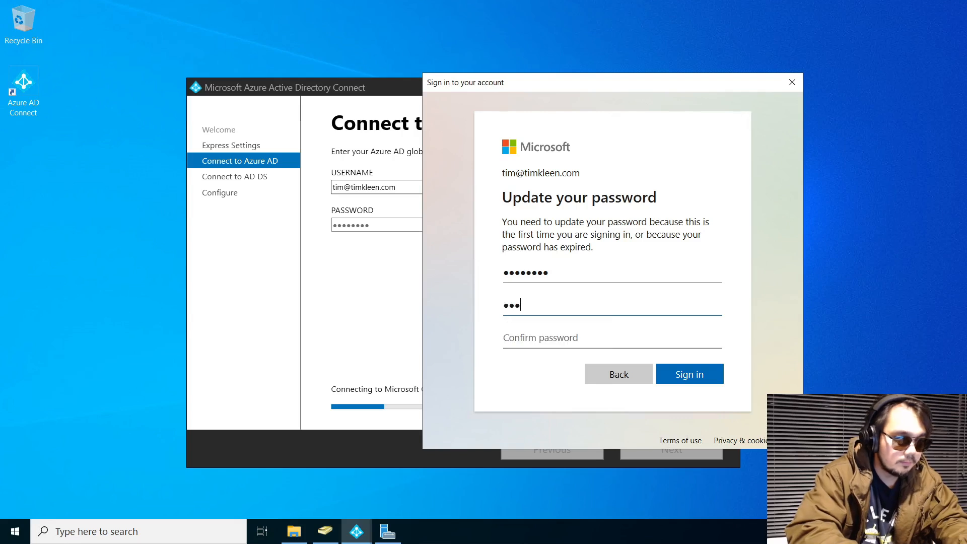
pyautogui.press('Tab')
pyautogui.write('•••••••••')
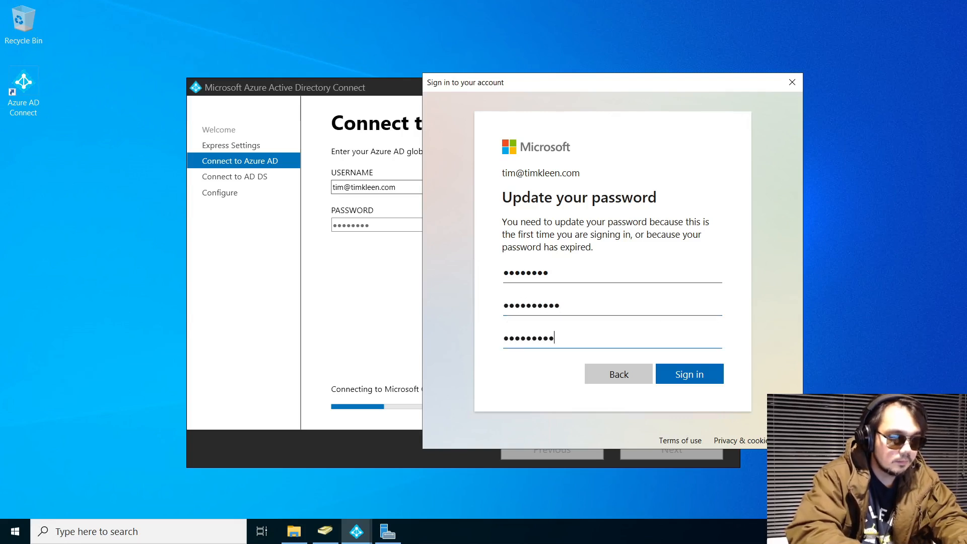
pyautogui.write('••')
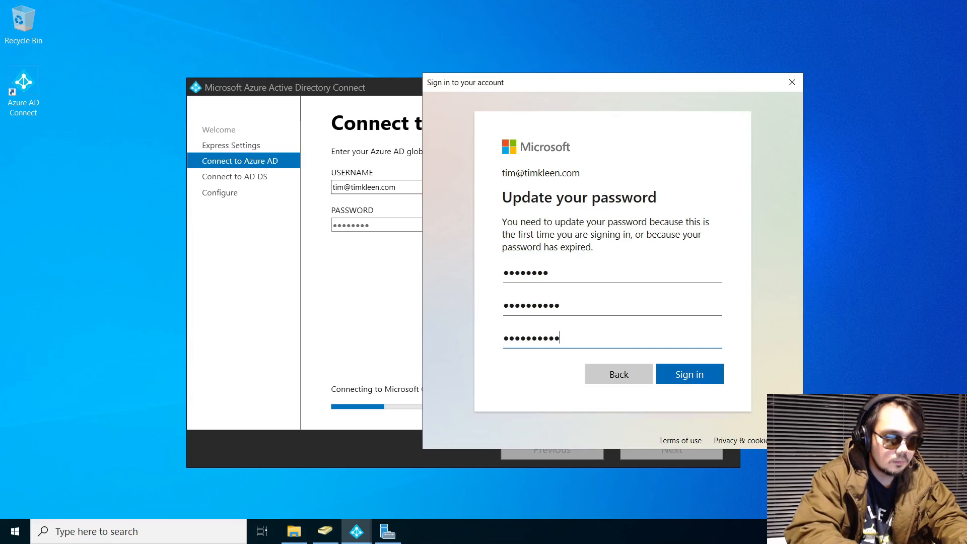
pyautogui.press('Return')
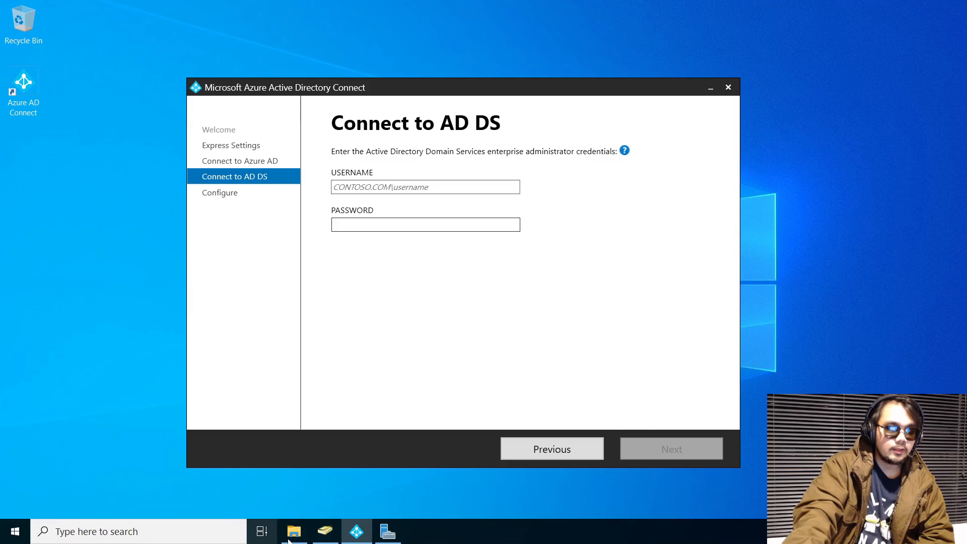
# In Active Directory Users and Computers, open timkleen.com's Users container, select Administrator, then return to the wizard
pyautogui.click(326, 531)
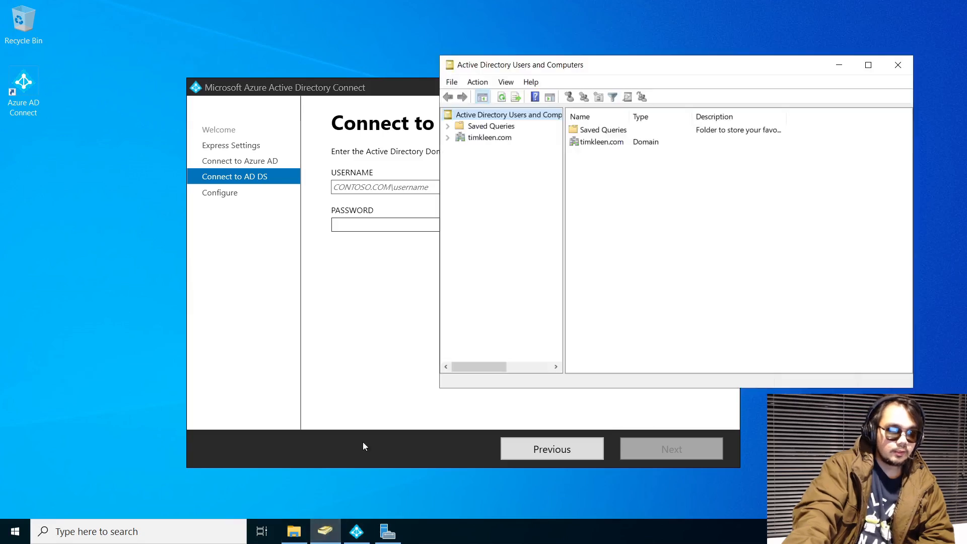
pyautogui.click(447, 137)
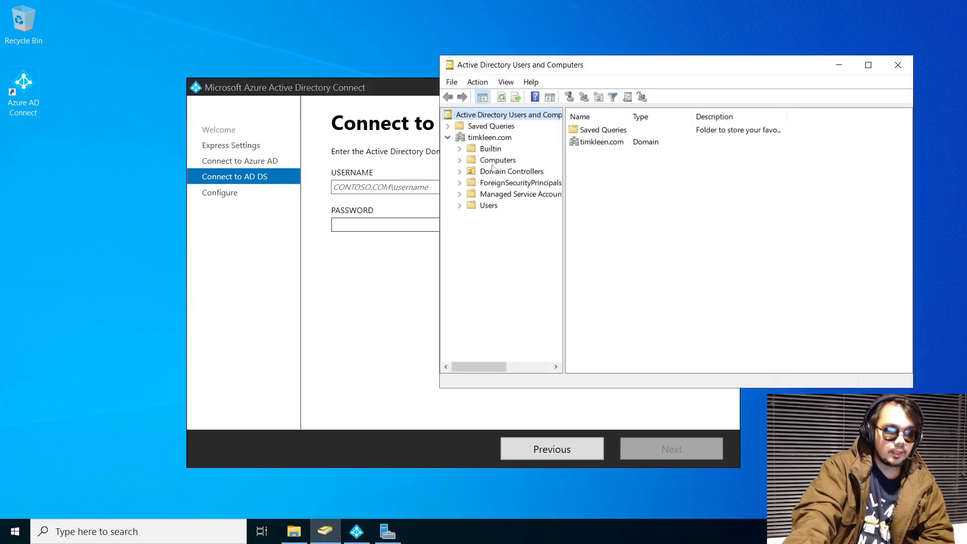
pyautogui.click(499, 137)
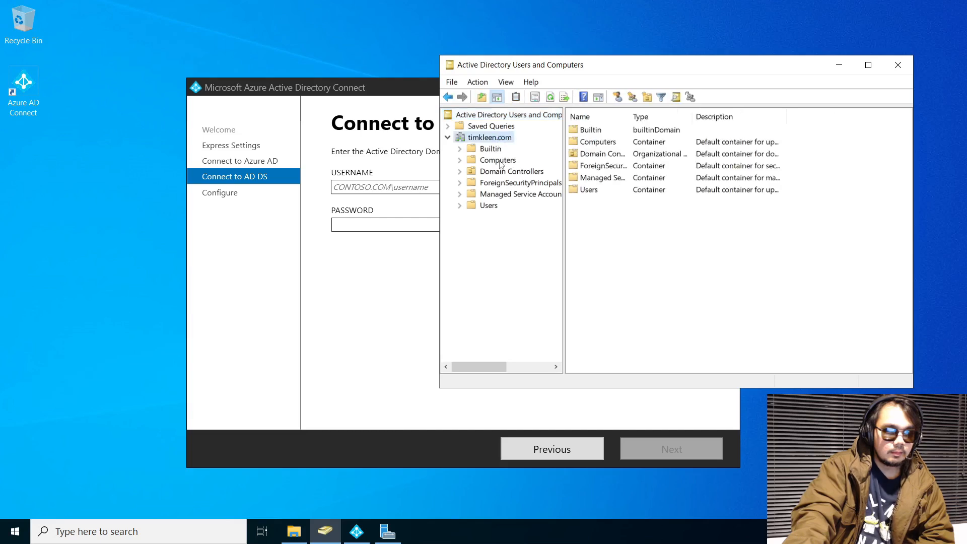
pyautogui.click(485, 205)
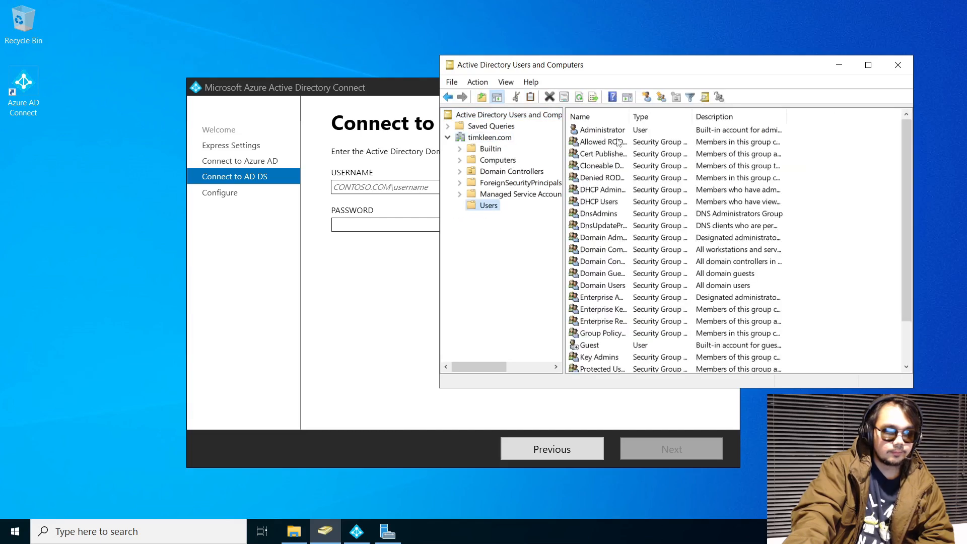
pyautogui.click(630, 131)
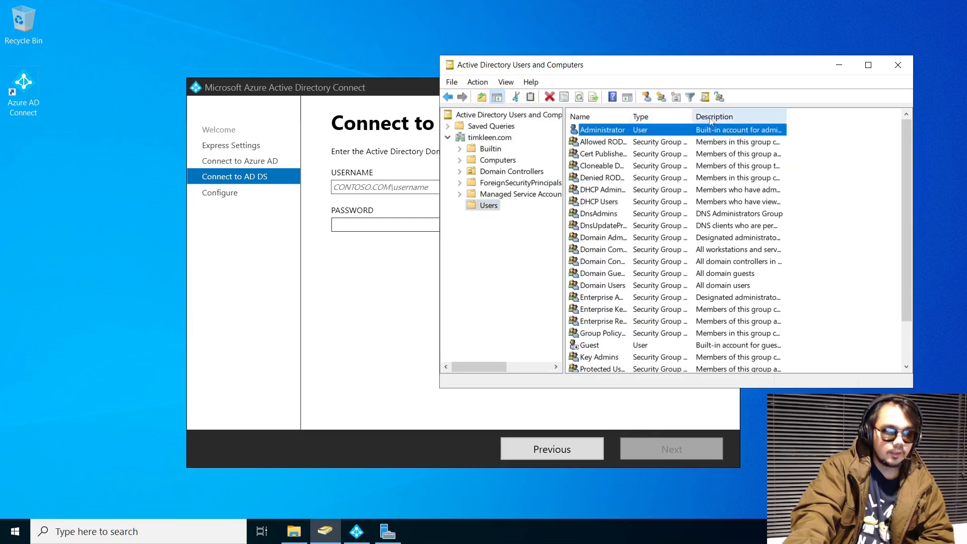
pyautogui.click(375, 187)
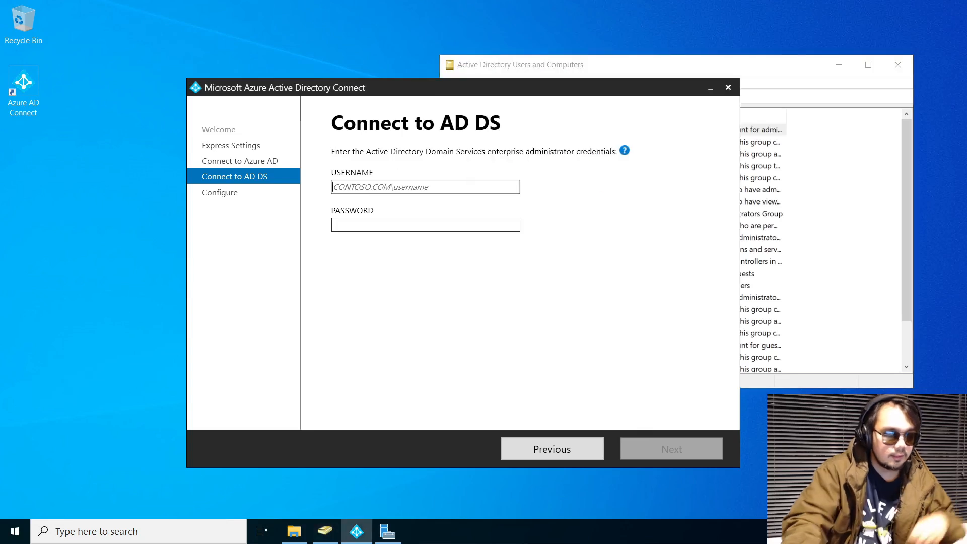
# Enter timkleen\administrator and its password as the AD DS credentials and submit them
pyautogui.write('timkleen\\')
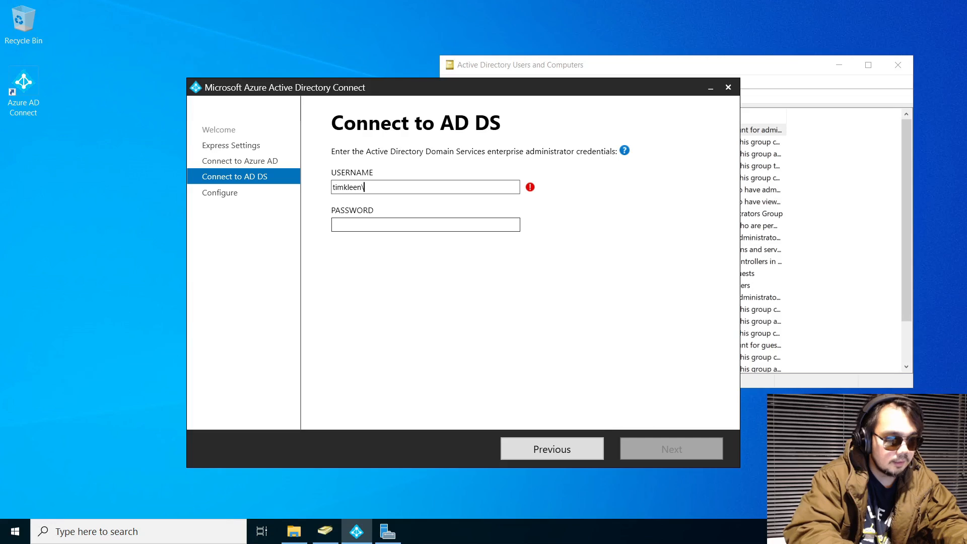
pyautogui.write('adm')
pyautogui.write('inistrator')
pyautogui.press('Tab')
pyautogui.write('***')
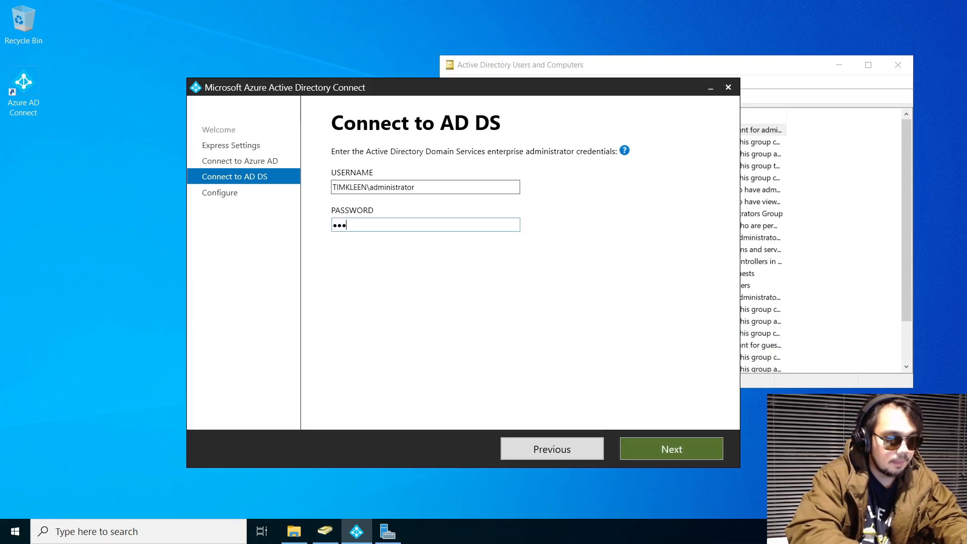
pyautogui.press('Return')
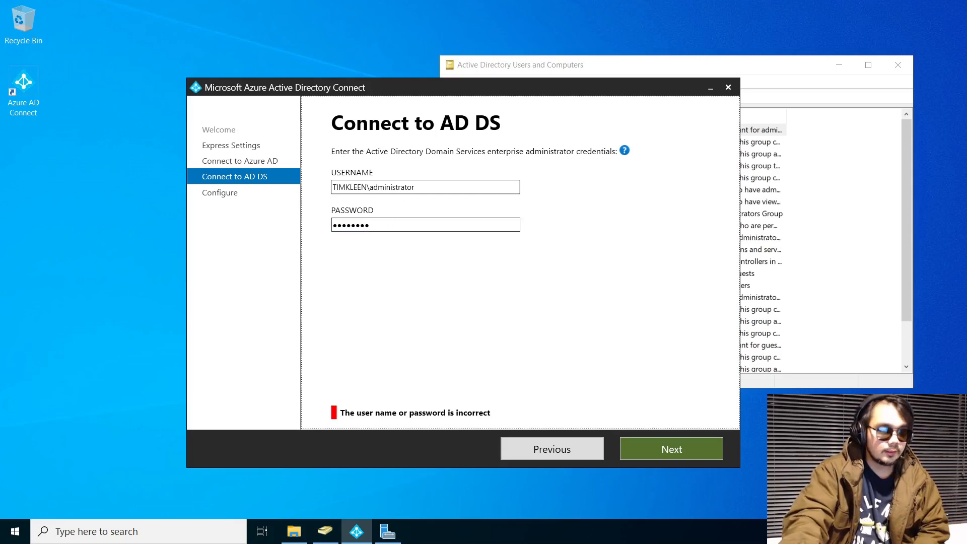
# Correct the username to TIMKLEEN.COM\administrator, retype the password, and resubmit the credentials
pyautogui.moveTo(369, 187); pyautogui.dragTo(255, 206)
pyautogui.press('BackSpace')
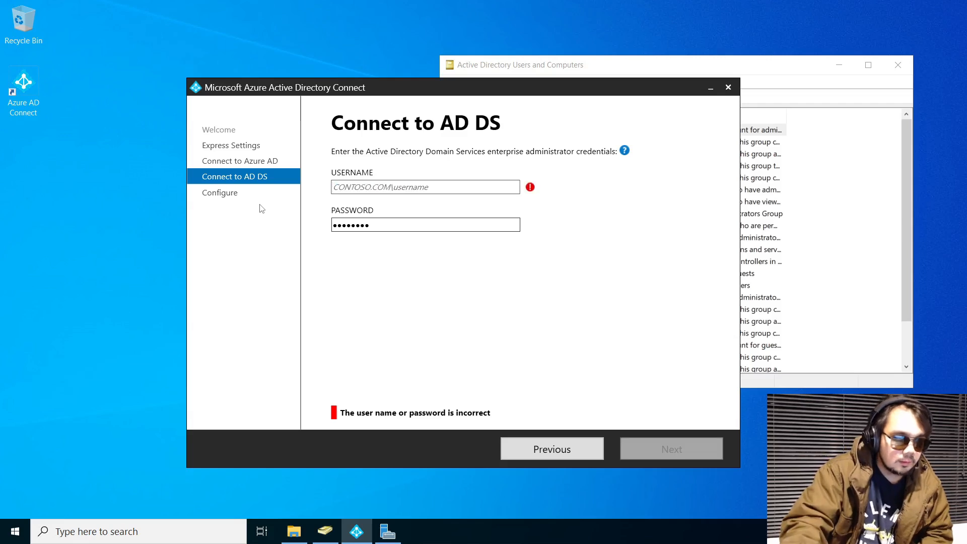
pyautogui.write('timkleen.com')
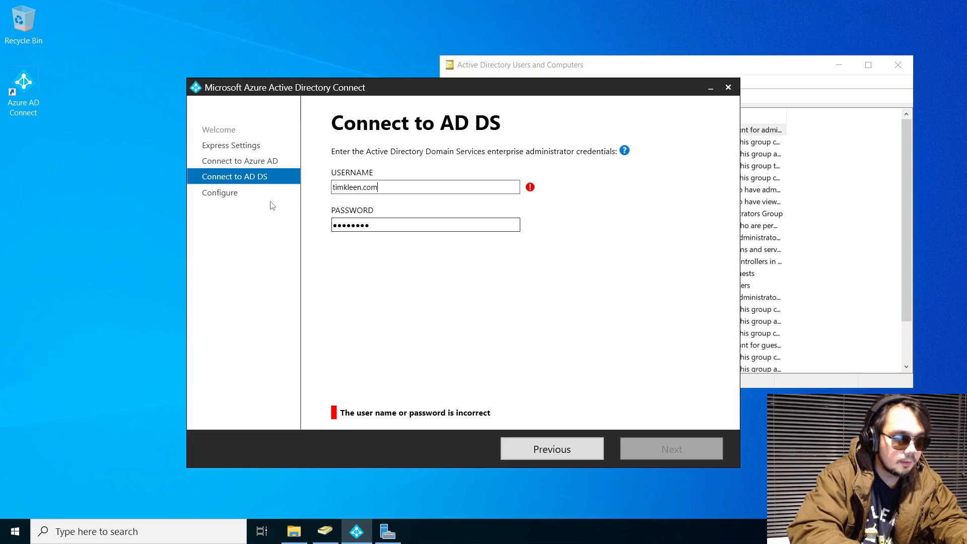
pyautogui.write('\\')
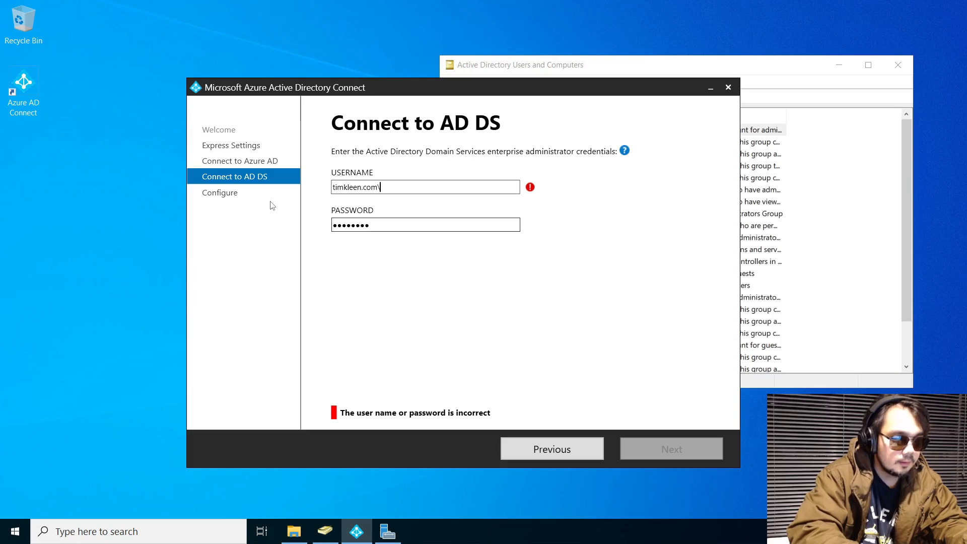
pyautogui.write('administrator')
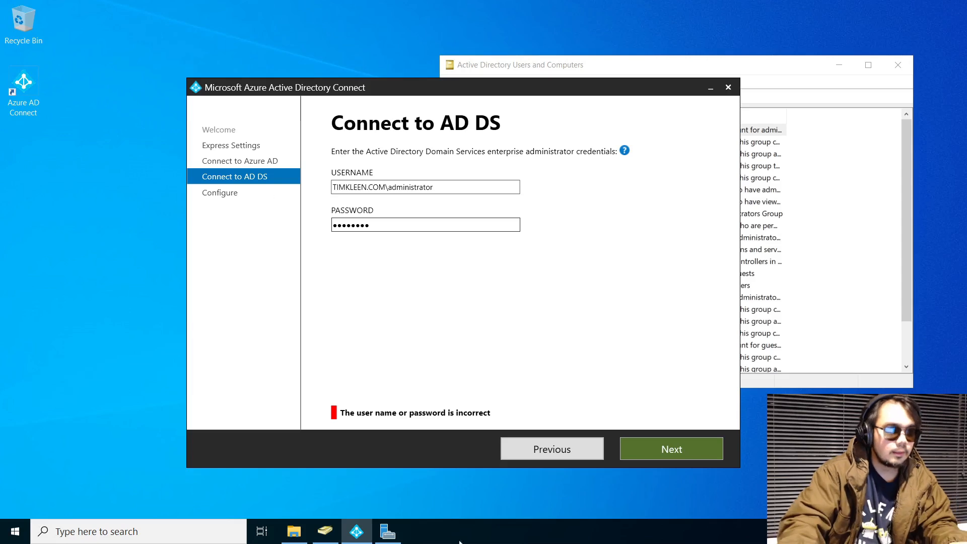
pyautogui.click(699, 458)
pyautogui.doubleClick(379, 230)
pyautogui.press('capslock')
pyautogui.write('••')
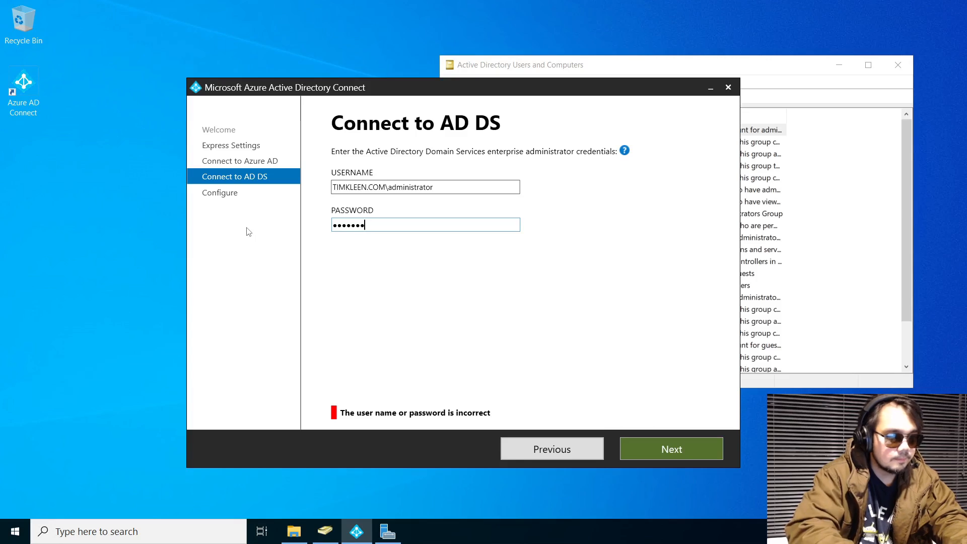
pyautogui.press('Return')
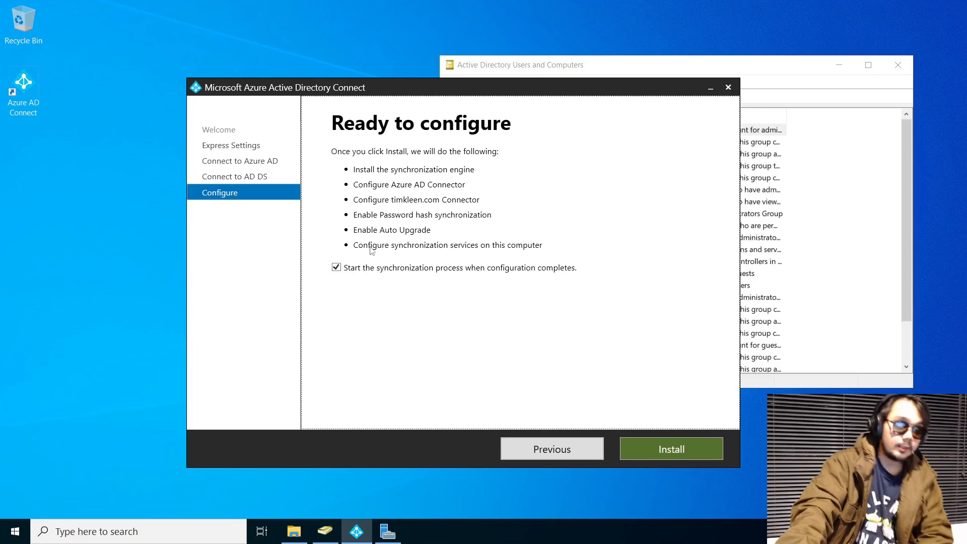
# Start the Azure AD Connect install from Ready to configure and bring up the Start menu
pyautogui.click(693, 448)
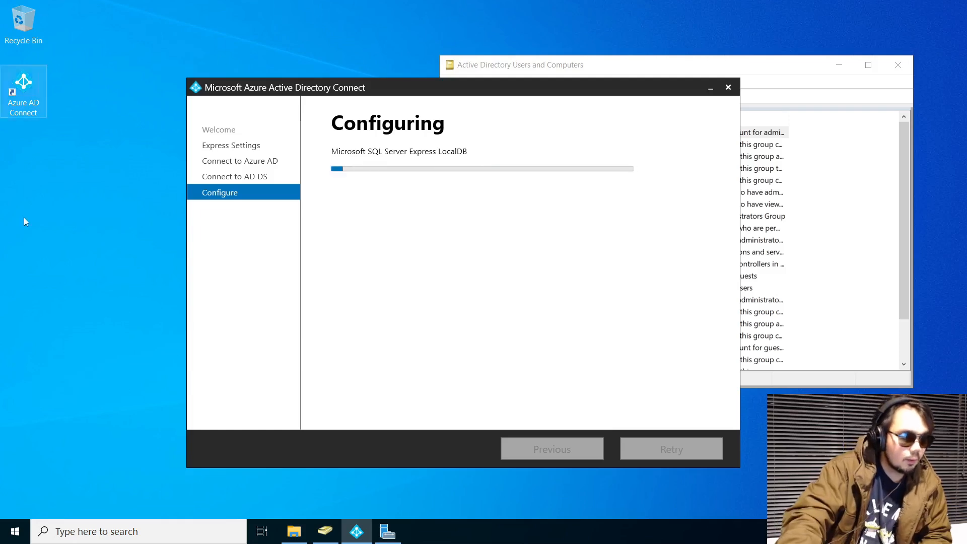
pyautogui.click(15, 532)
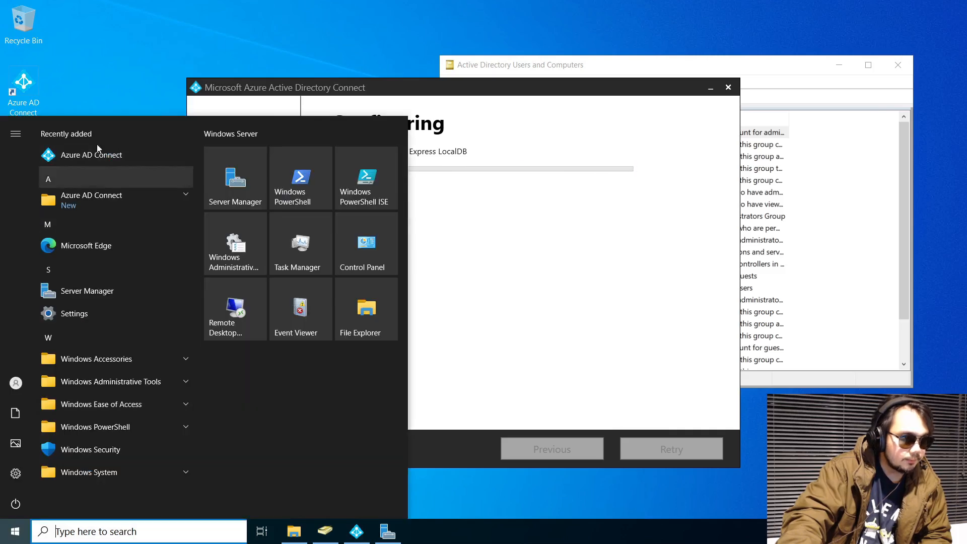
# Launch Edge, load google.com beside the wizard, and stay signed out of Google
pyautogui.click(111, 246)
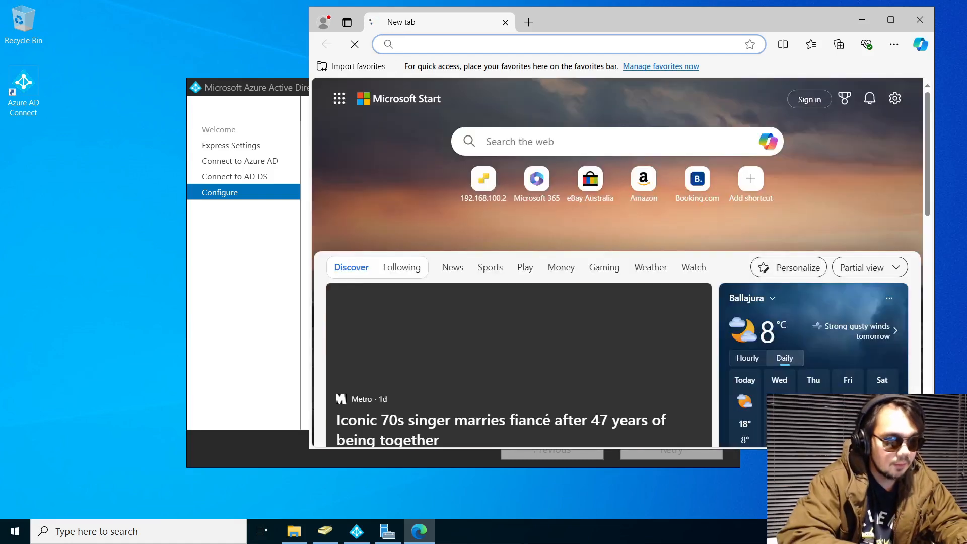
pyautogui.write('g')
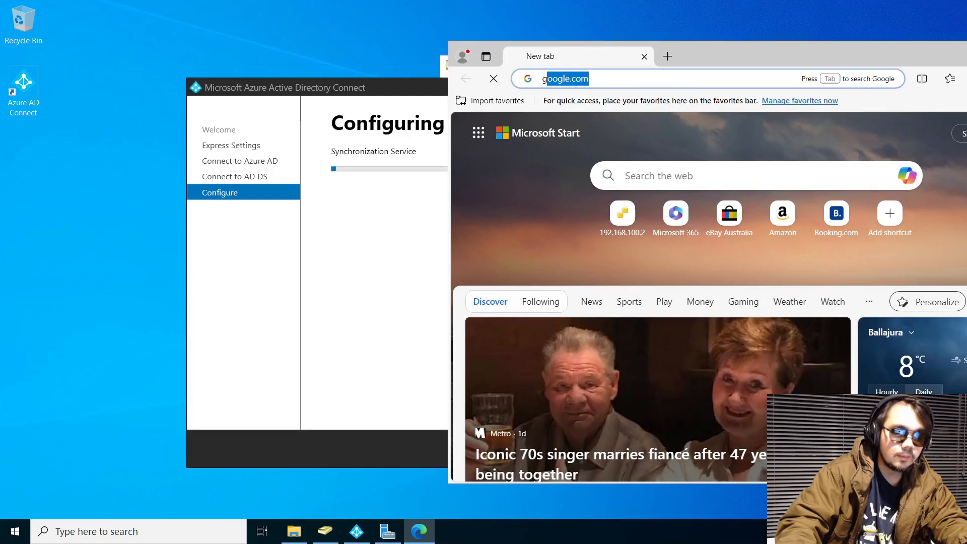
pyautogui.press('Right')
pyautogui.press('Return')
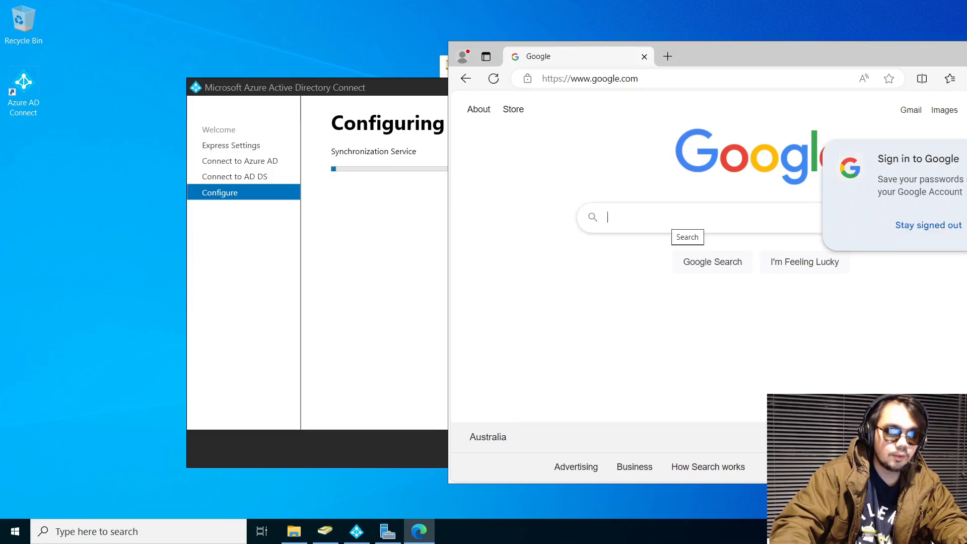
pyautogui.moveTo(760, 57); pyautogui.dragTo(671, 62)
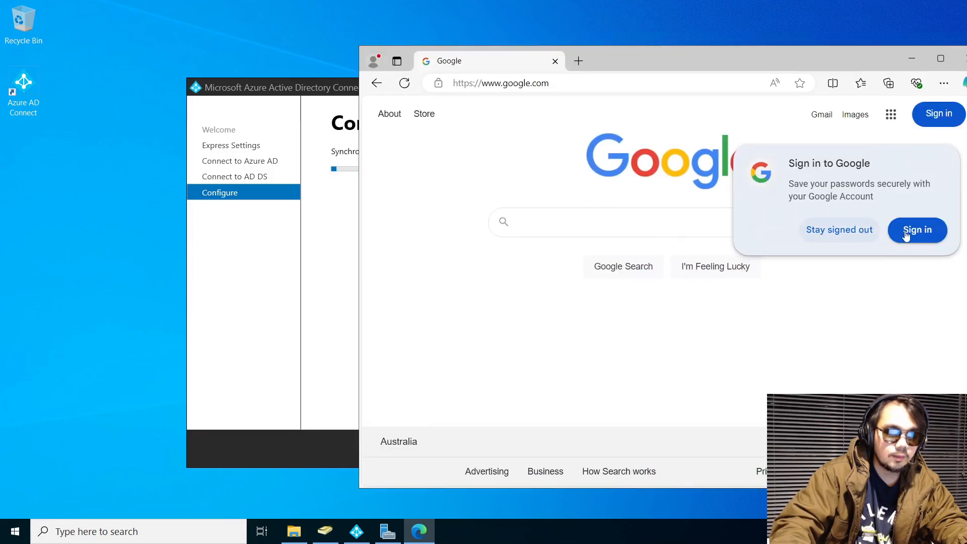
pyautogui.click(816, 230)
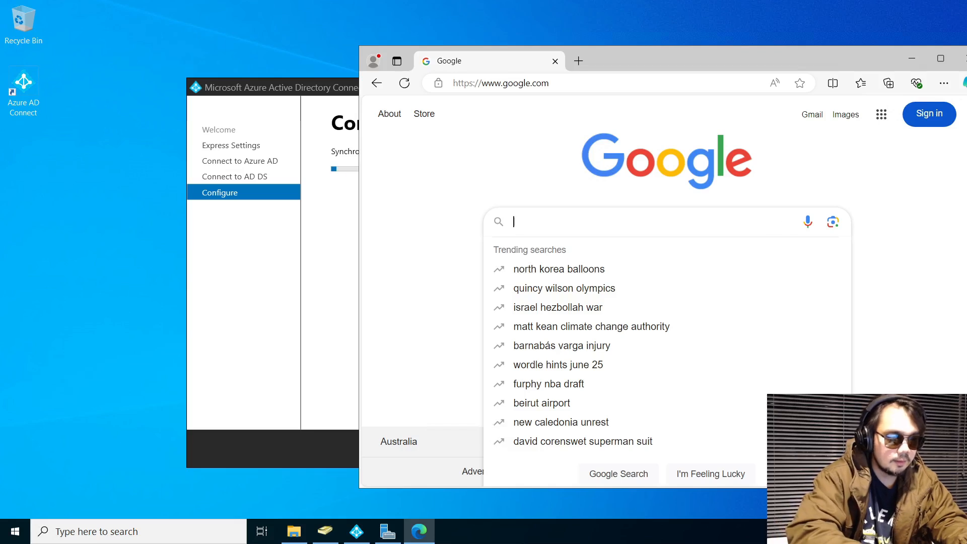
# Search Google for 'azure sync powershell', refining the earlier 'azure sync service' query
pyautogui.write('azure')
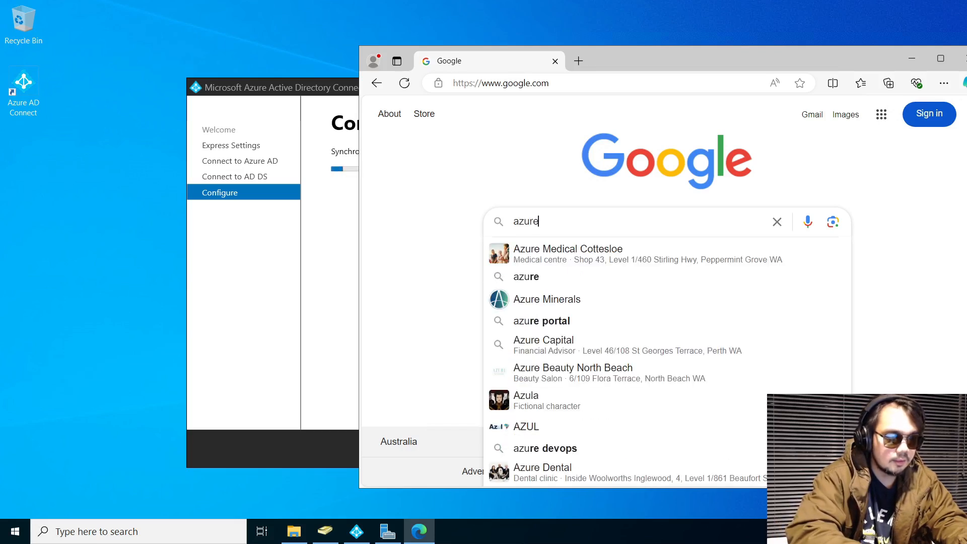
pyautogui.write(' sync')
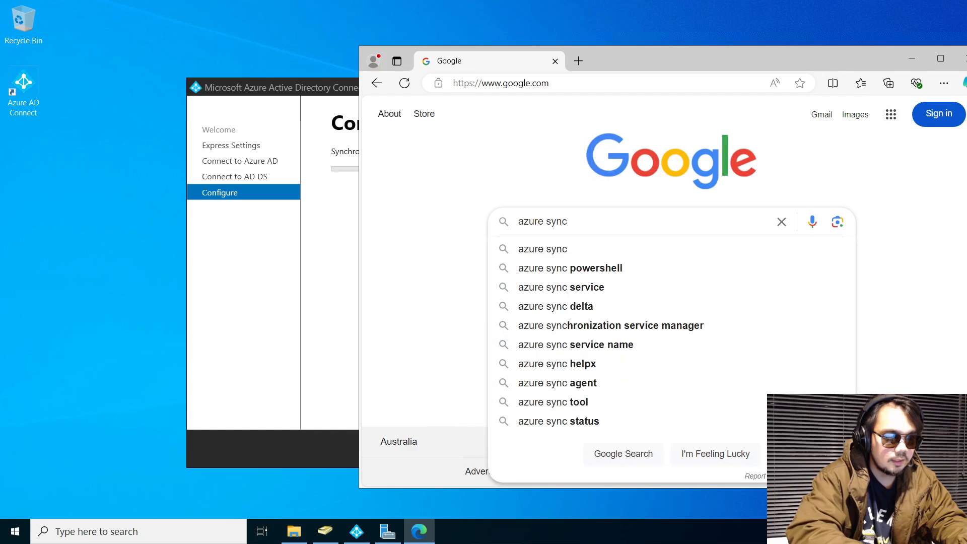
pyautogui.write(' service')
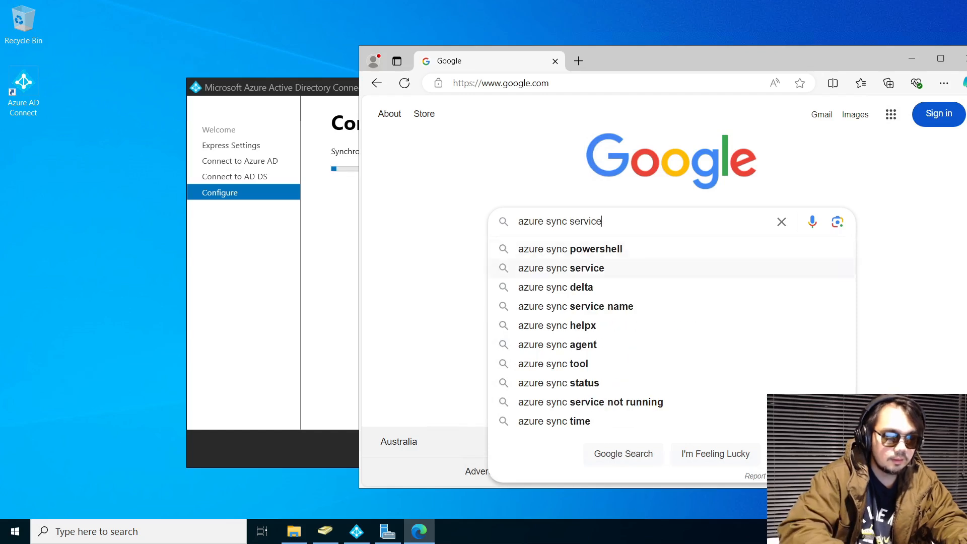
pyautogui.press('Return')
pyautogui.doubleClick(547, 126)
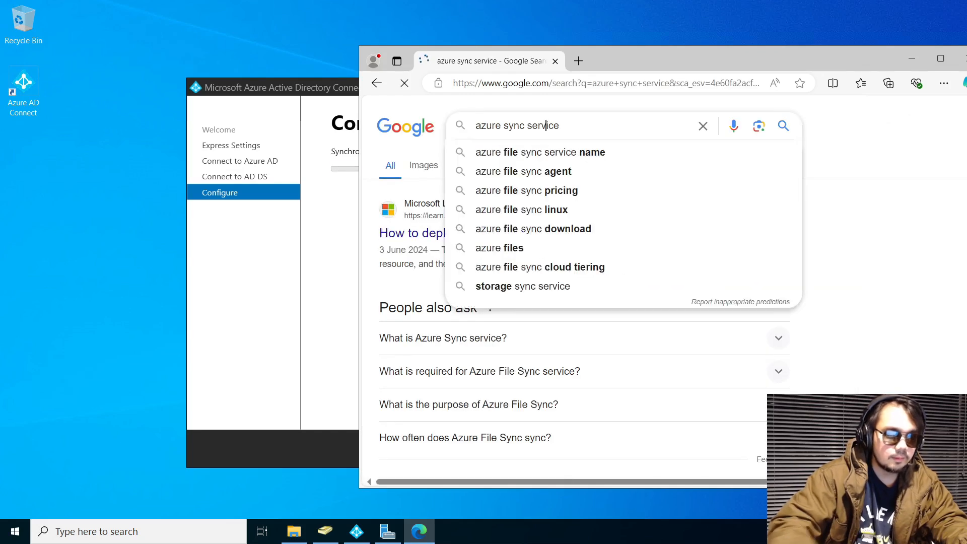
pyautogui.write('powershe')
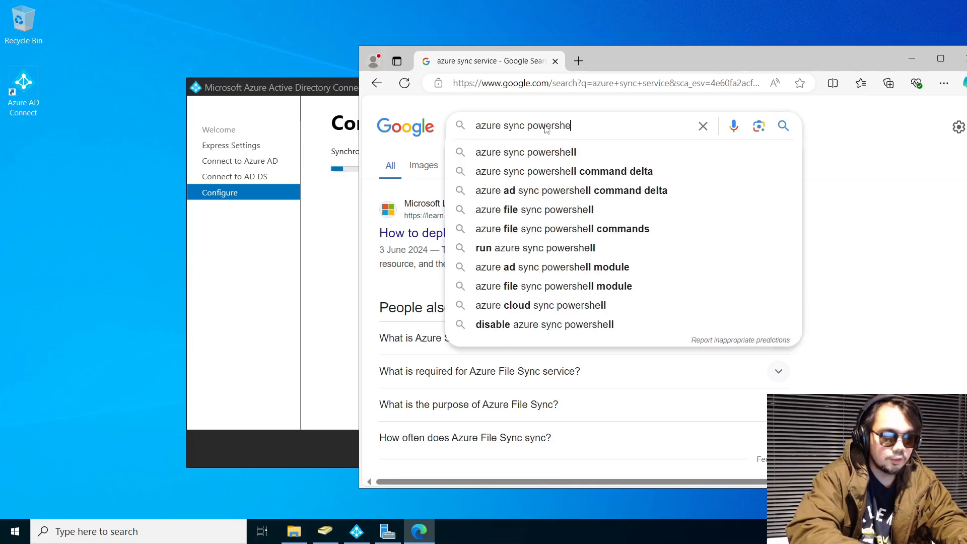
pyautogui.click(557, 152)
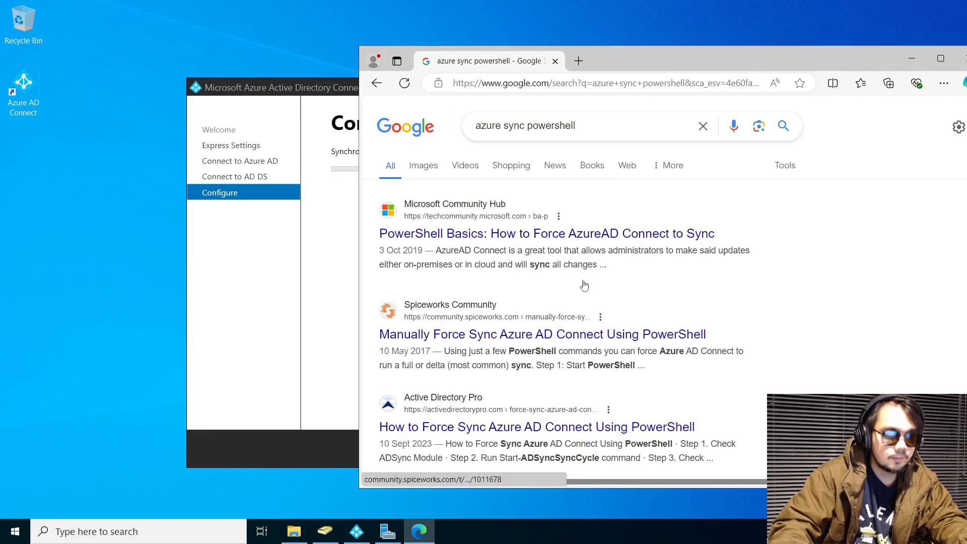
# Open the Microsoft and Spiceworks force-sync guides in tabs and select Import-Module ADSync
pyautogui.middleClick(665, 236)
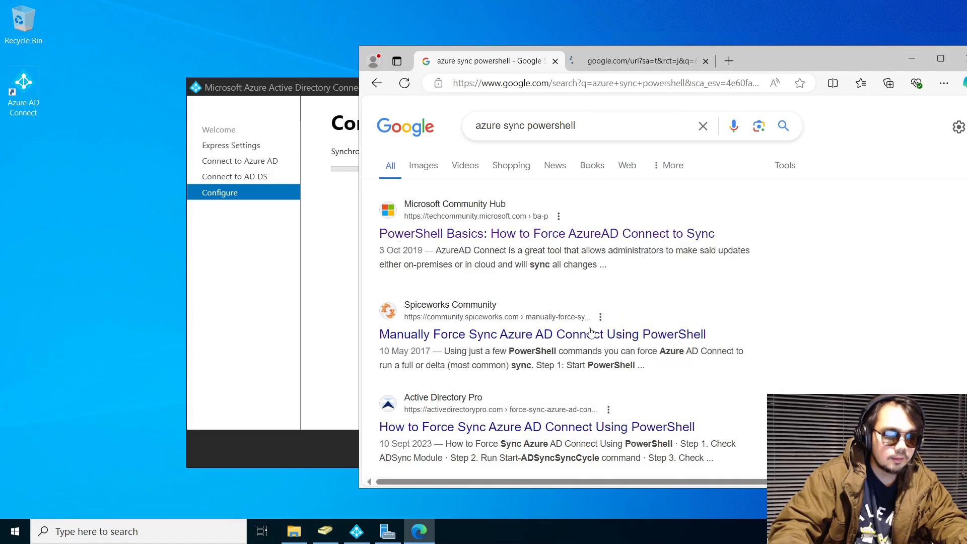
pyautogui.rightClick(592, 332)
pyautogui.click(645, 147)
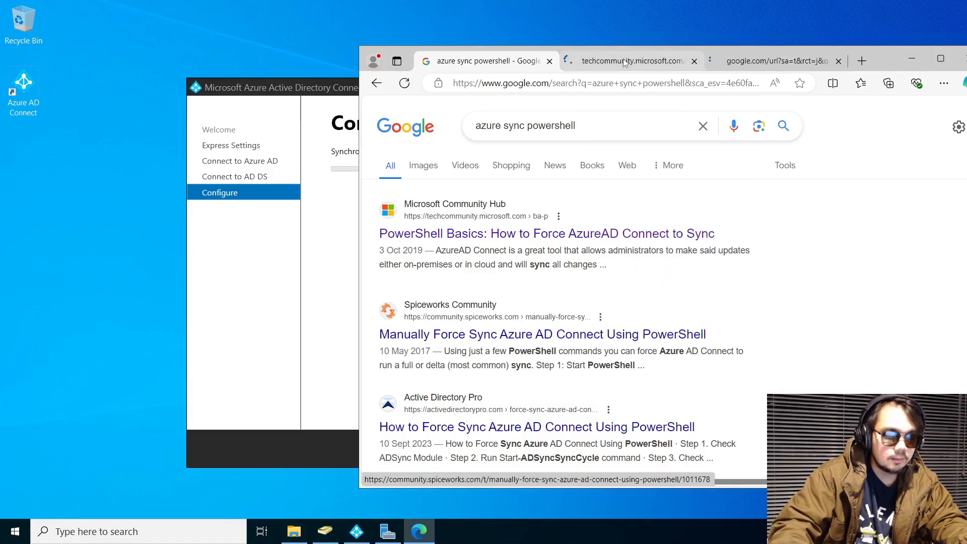
pyautogui.click(625, 61)
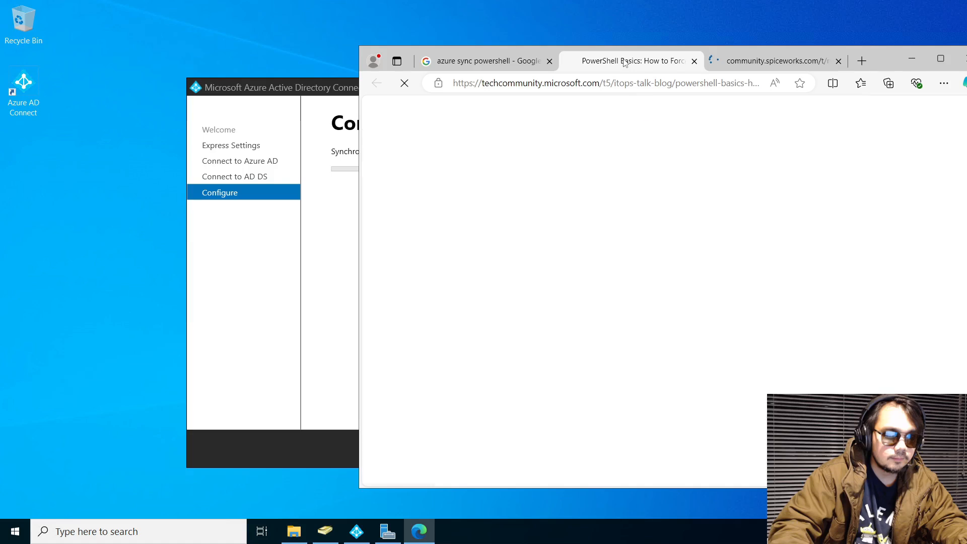
pyautogui.scroll(-5, 710, 257)
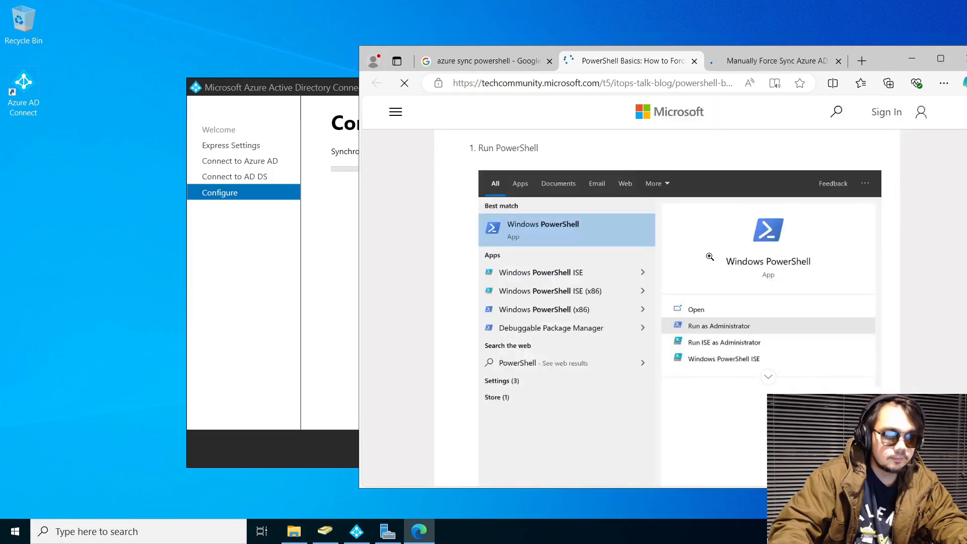
pyautogui.scroll(-5, 709, 257)
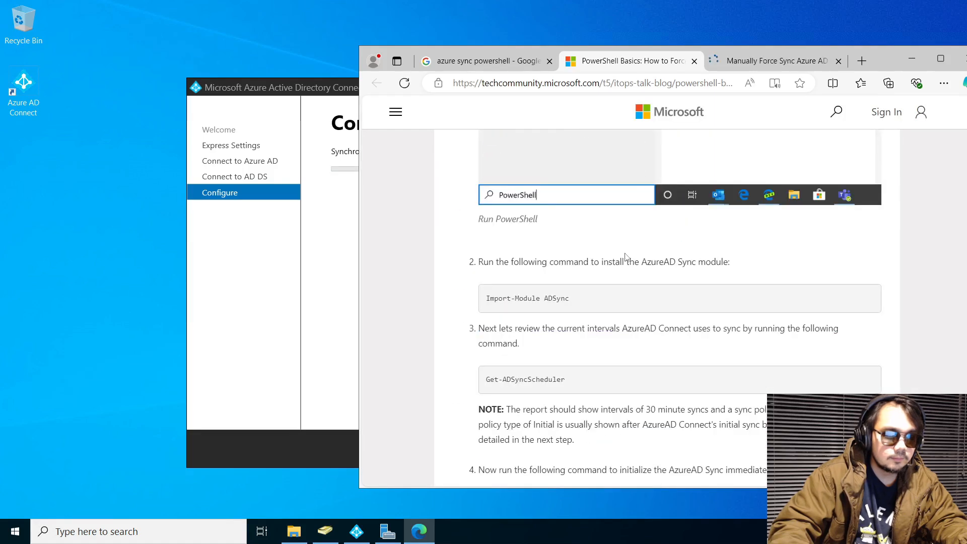
pyautogui.scroll(5, 625, 257)
pyautogui.scroll(-4, 621, 252)
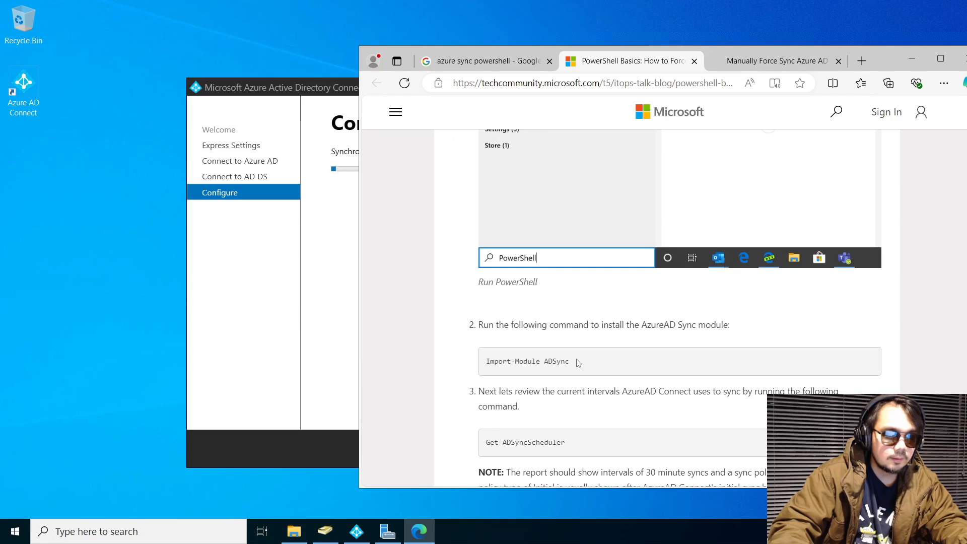
pyautogui.moveTo(578, 363); pyautogui.dragTo(487, 362)
pyautogui.hotkey('ctrl', 'c')
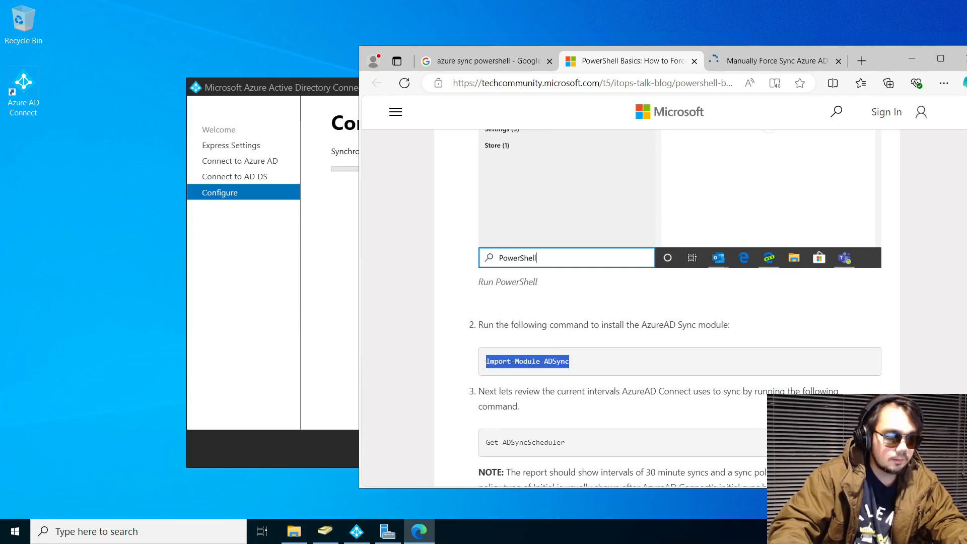
# Search Windows for an app, replacing 'note' to look for PowerShell
pyautogui.press('super')
pyautogui.write('note')
pyautogui.hotkey('ctrl', 'a')
# Launch Windows PowerShell ISE with the script pane on top and paste Import-Module ADSync
pyautogui.write('power')
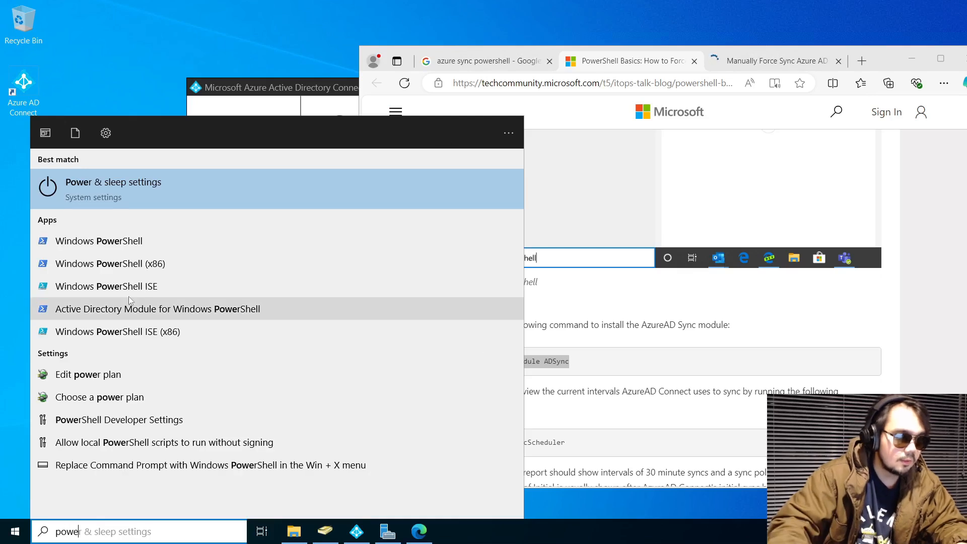
pyautogui.click(107, 286)
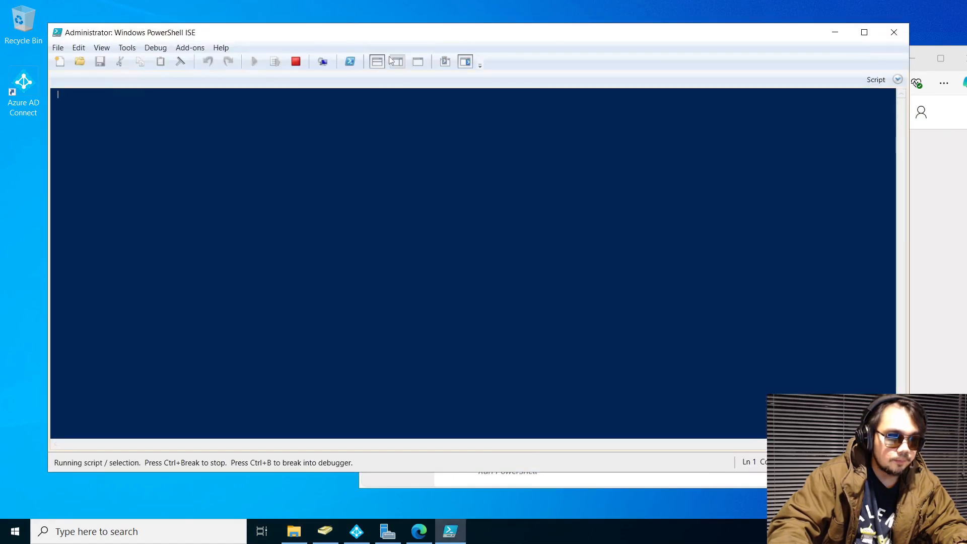
pyautogui.click(402, 64)
pyautogui.click(381, 65)
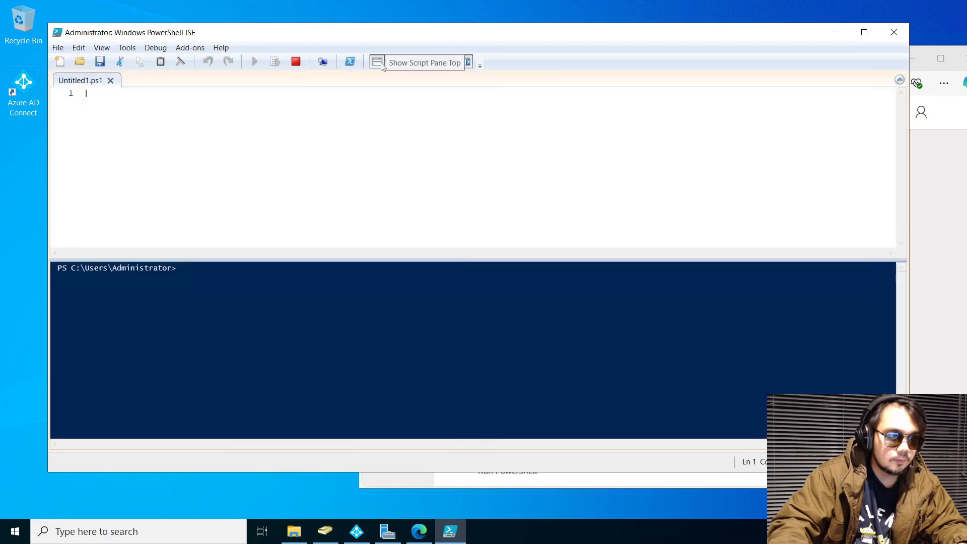
pyautogui.hotkey('ctrl', 'v')
# Copy Get-ADSyncScheduler from the article and paste it as script line 2
pyautogui.click(944, 234)
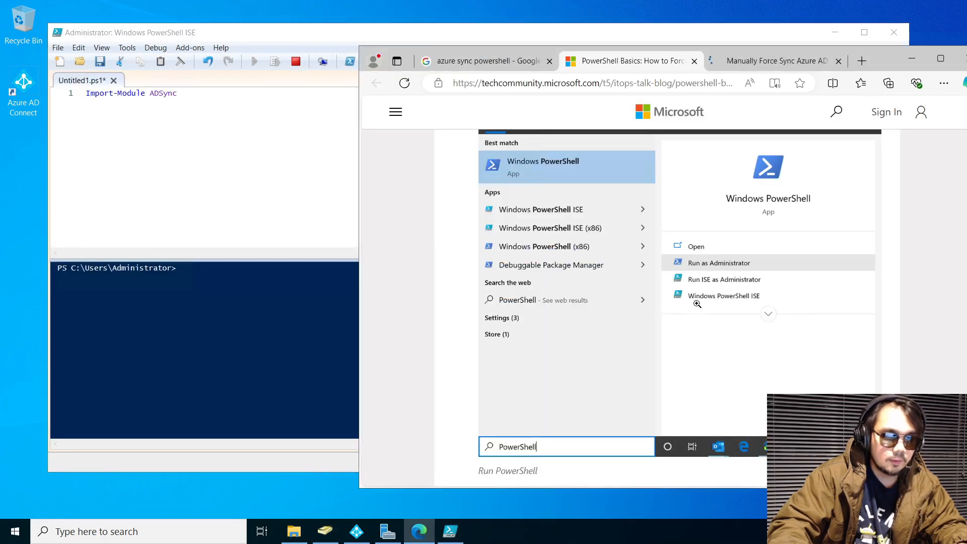
pyautogui.scroll(3, 774, 213)
pyautogui.scroll(-6, 759, 234)
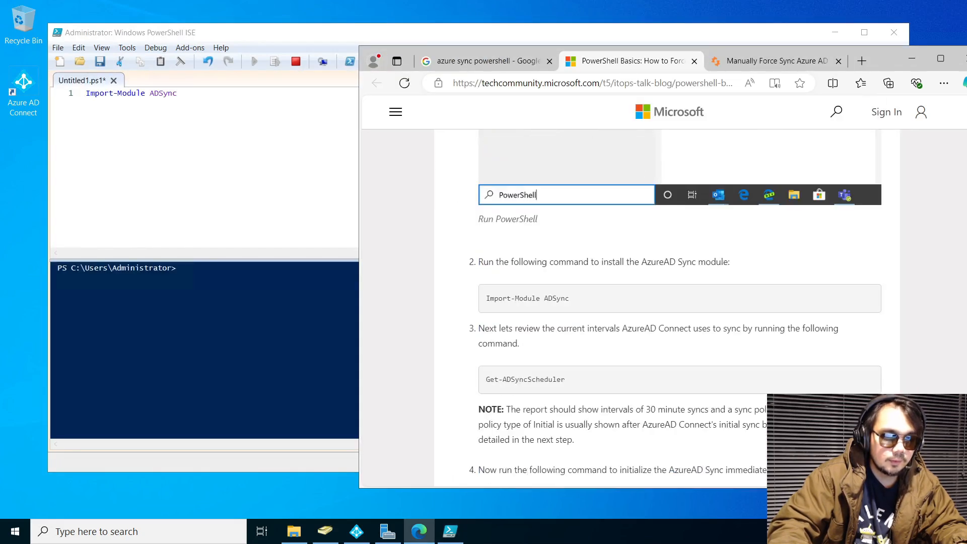
pyautogui.scroll(-1, 621, 318)
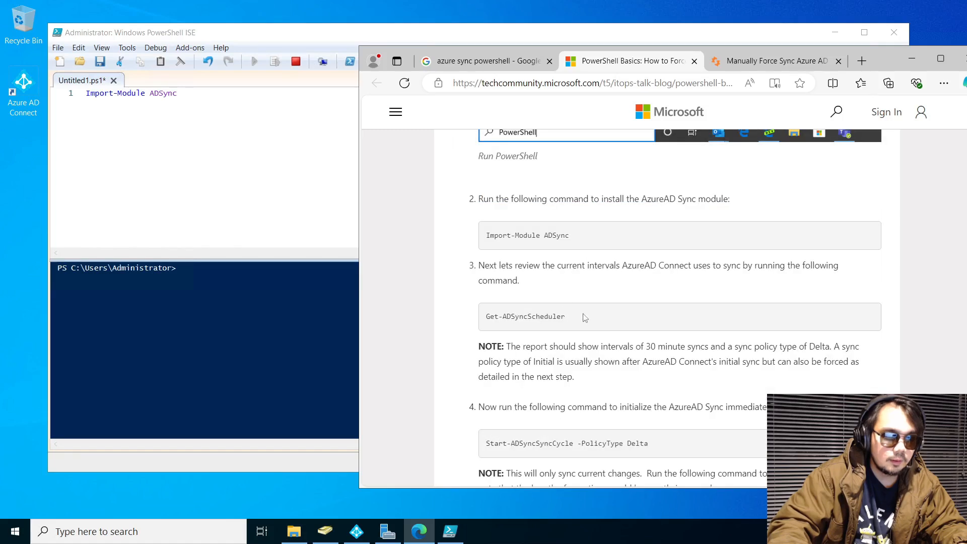
pyautogui.moveTo(585, 318); pyautogui.dragTo(485, 317)
pyautogui.hotkey('ctrl', 'c')
pyautogui.hotkey('alt', 'Tab')
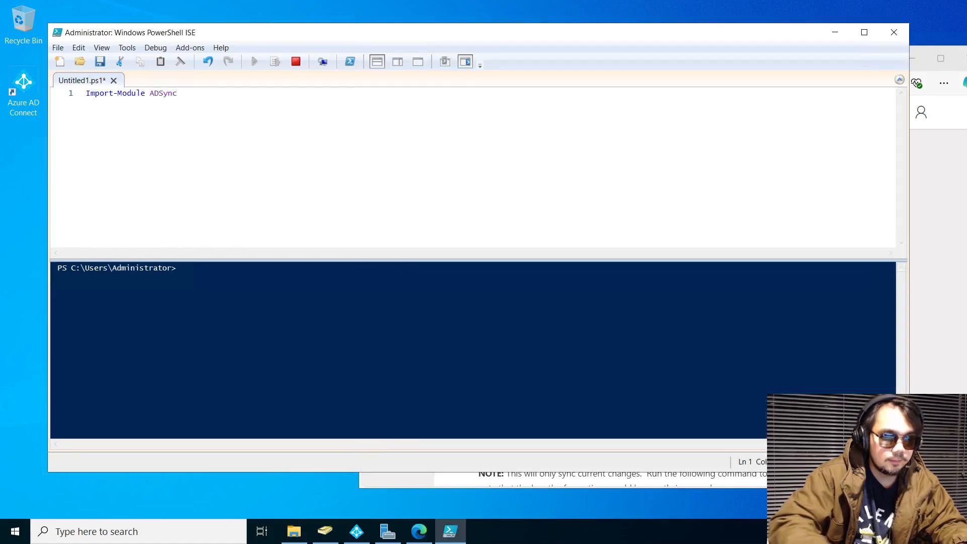
pyautogui.press('Return')
pyautogui.hotkey('ctrl', 'v')
# Add Start-ADSyncSyncCycle -PolicyType Delta as line 3 and select the first two lines
pyautogui.click(932, 191)
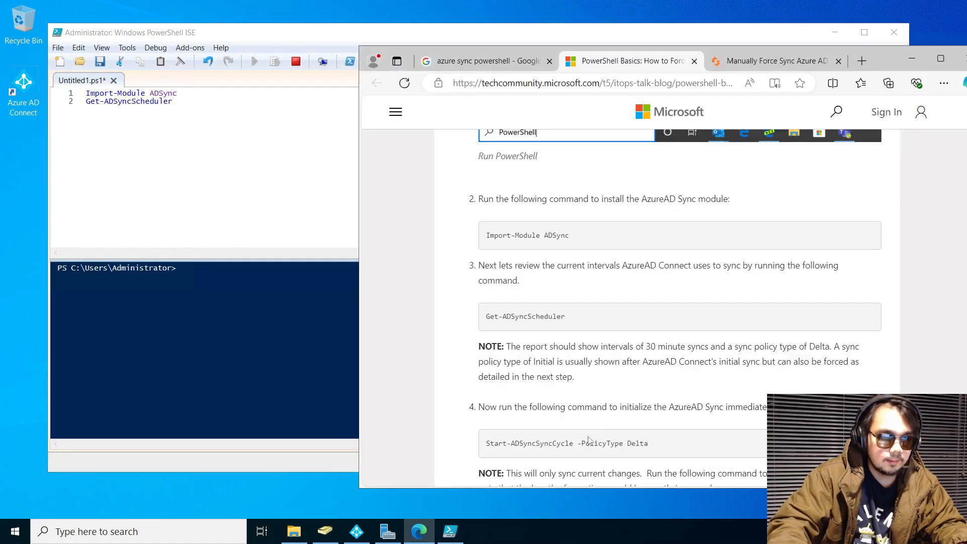
pyautogui.moveTo(666, 448); pyautogui.dragTo(474, 445)
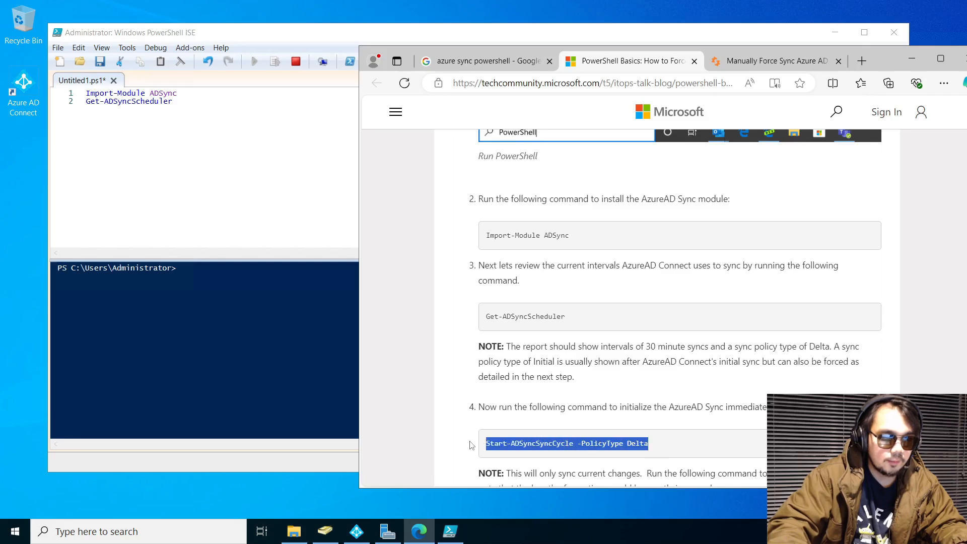
pyautogui.hotkey('alt', 'Tab')
pyautogui.hotkey('ctrl', 'v')
pyautogui.moveTo(173, 101); pyautogui.dragTo(83, 93)
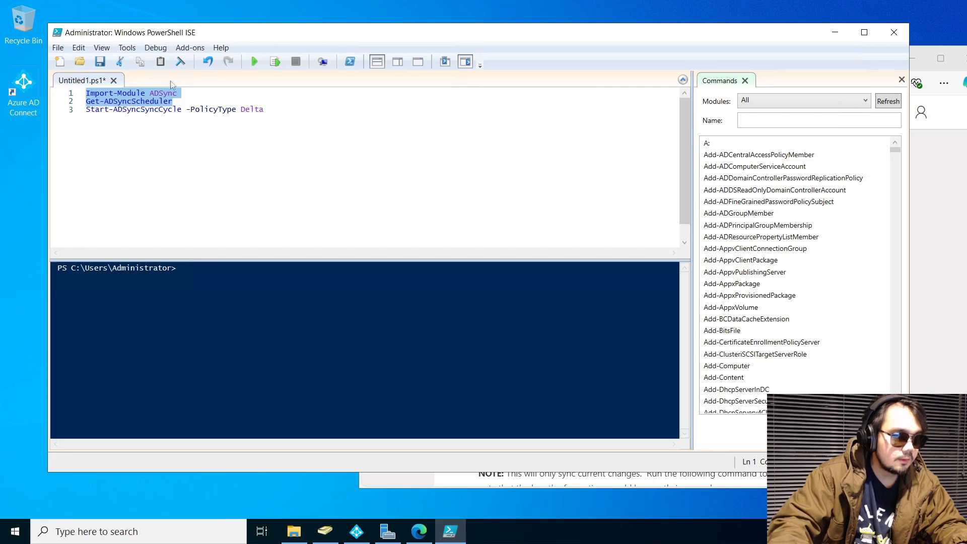
# Run the whole script, then run only the Import-Module ADSync line
pyautogui.click(255, 62)
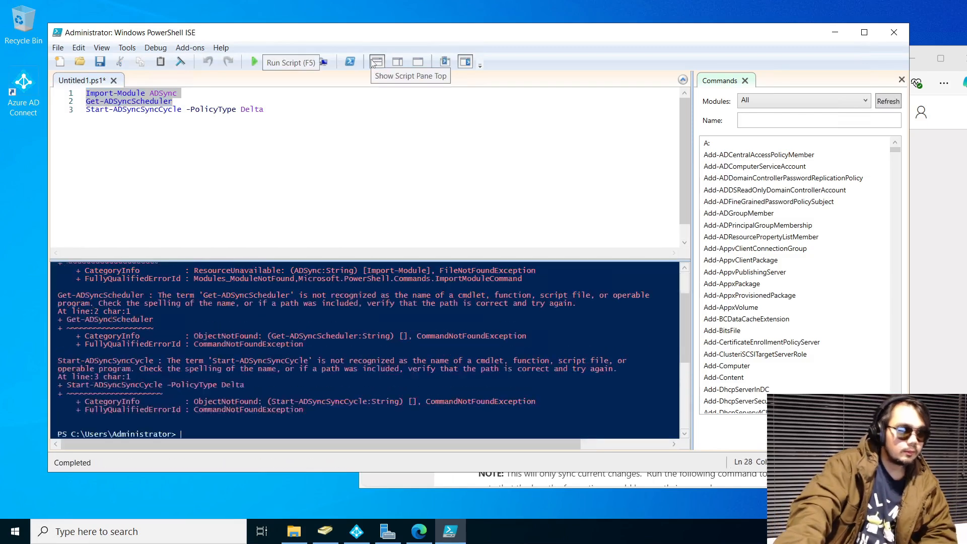
pyautogui.scroll(3, 364, 350)
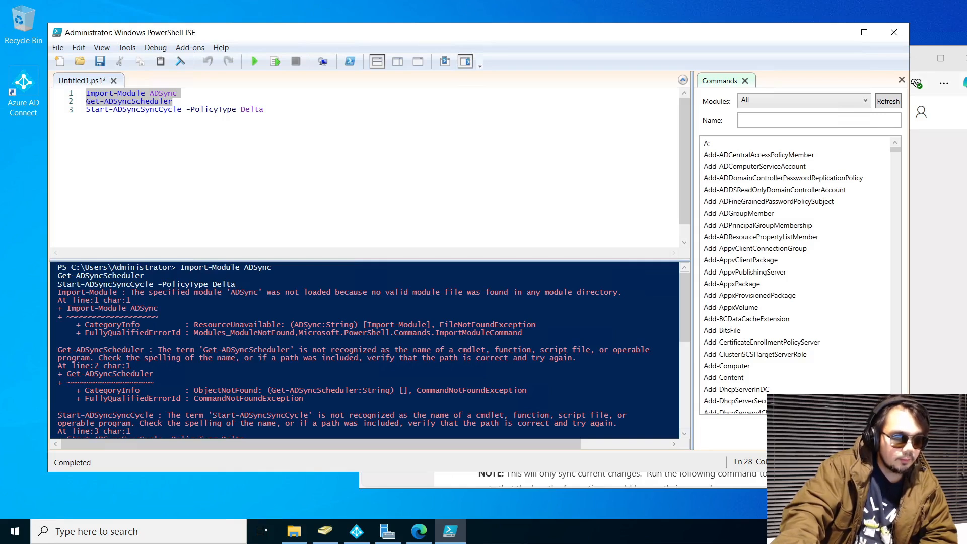
pyautogui.click(183, 96)
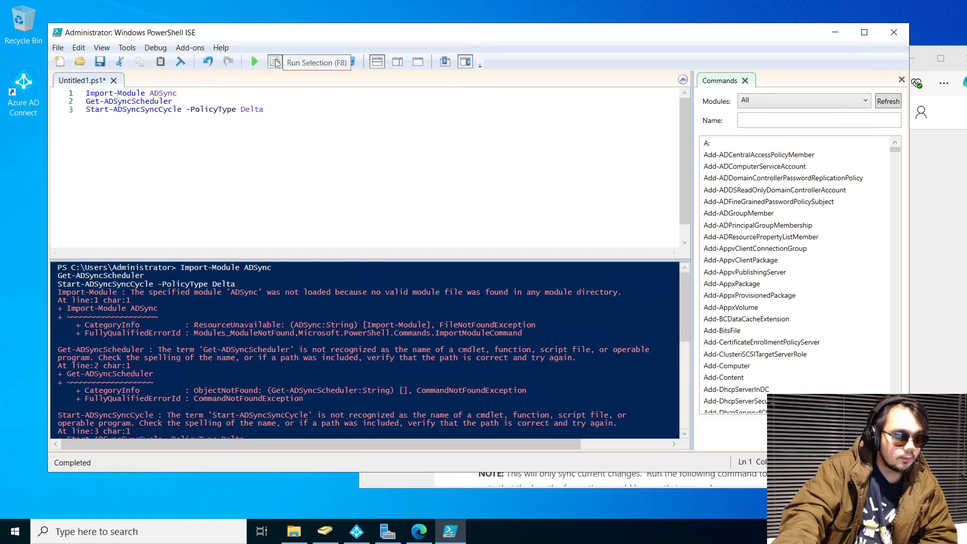
pyautogui.click(274, 61)
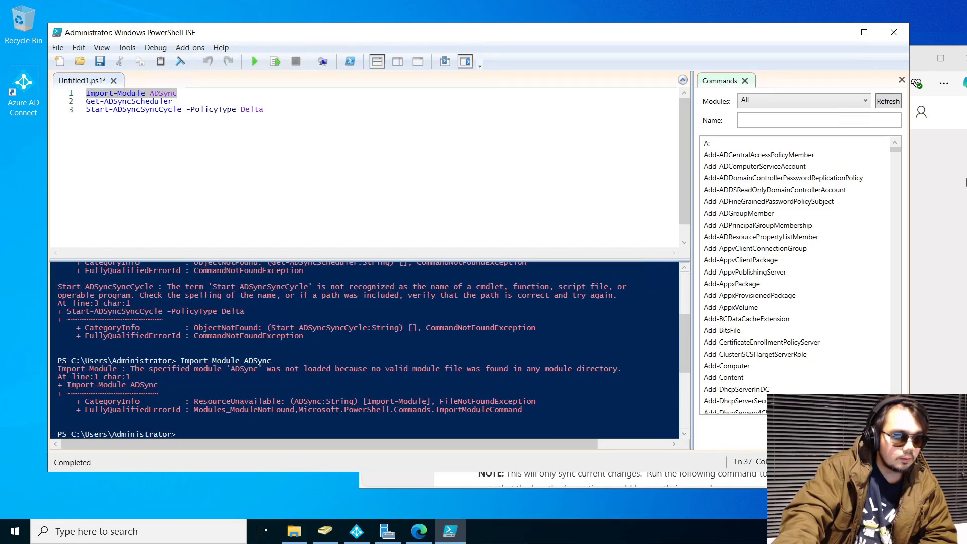
# Review the Microsoft and Spiceworks force-sync guides for the correct commands
pyautogui.click(945, 188)
pyautogui.scroll(-12, 645, 247)
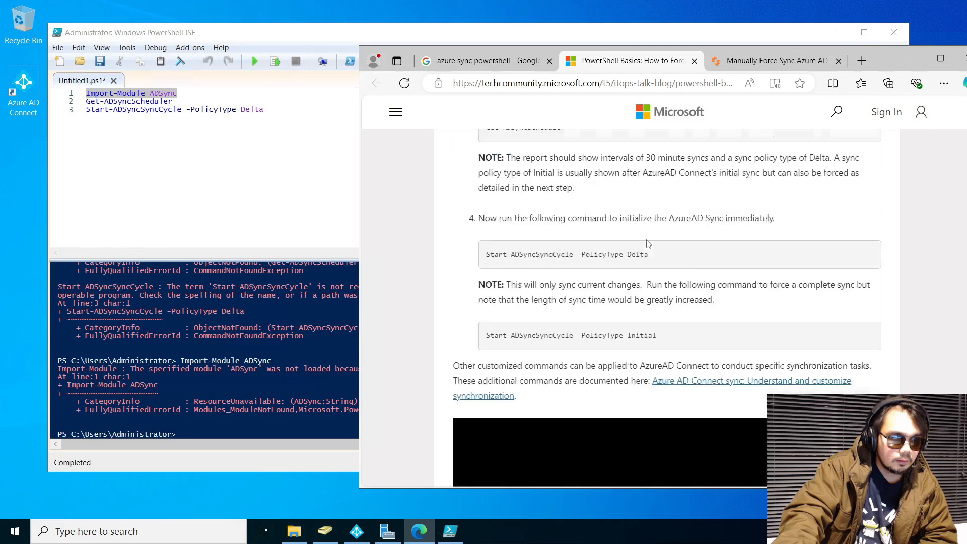
pyautogui.scroll(-6, 664, 182)
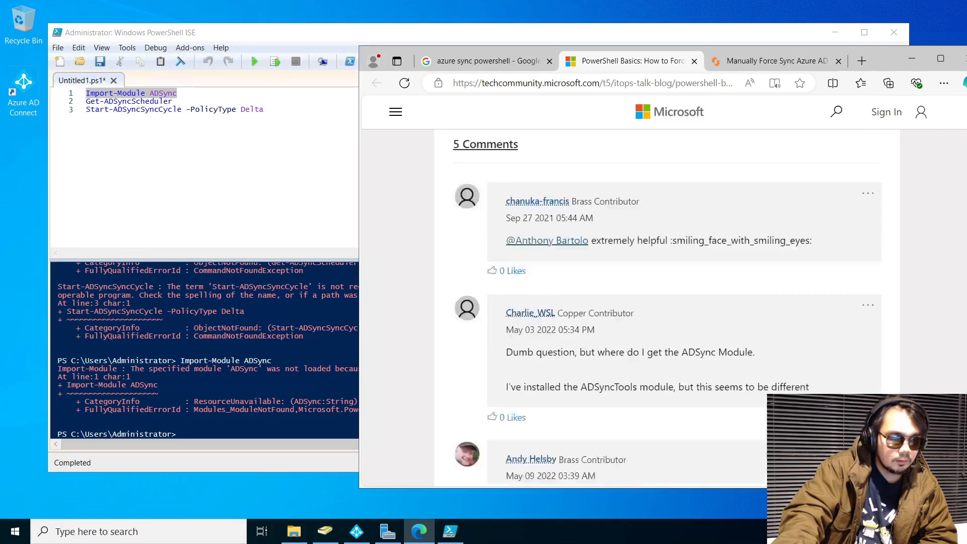
pyautogui.click(760, 60)
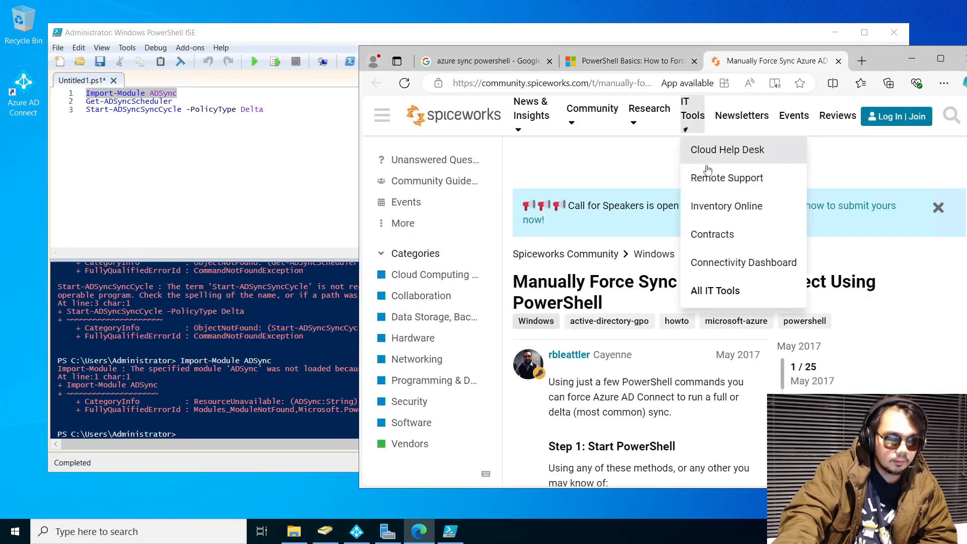
pyautogui.scroll(-6, 642, 295)
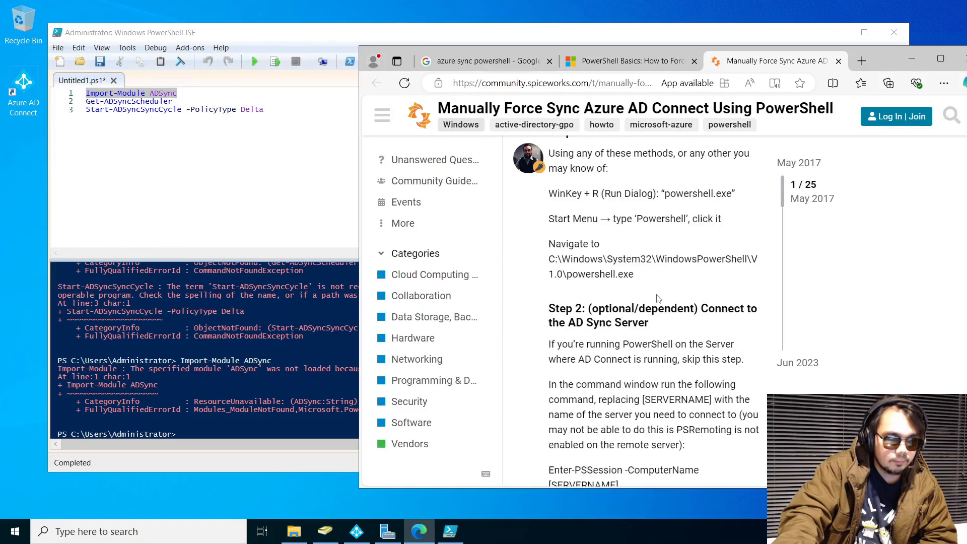
pyautogui.scroll(-2, 641, 294)
pyautogui.scroll(-2, 642, 294)
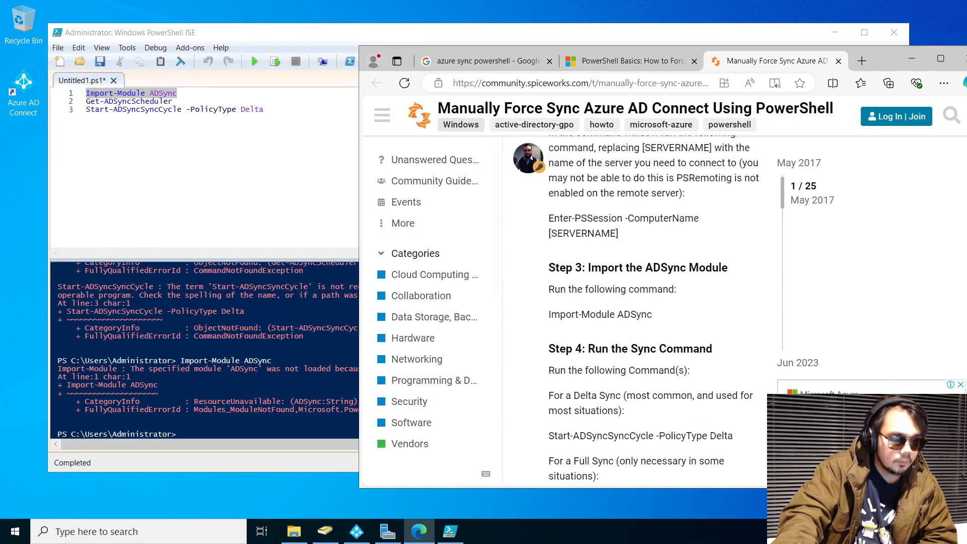
pyautogui.scroll(4, 242, 342)
# Rerun Import-Module ADSync and select its module-not-found error message
pyautogui.hotkey('alt', 'Tab')
pyautogui.press('F8')
pyautogui.moveTo(57, 297); pyautogui.dragTo(619, 298)
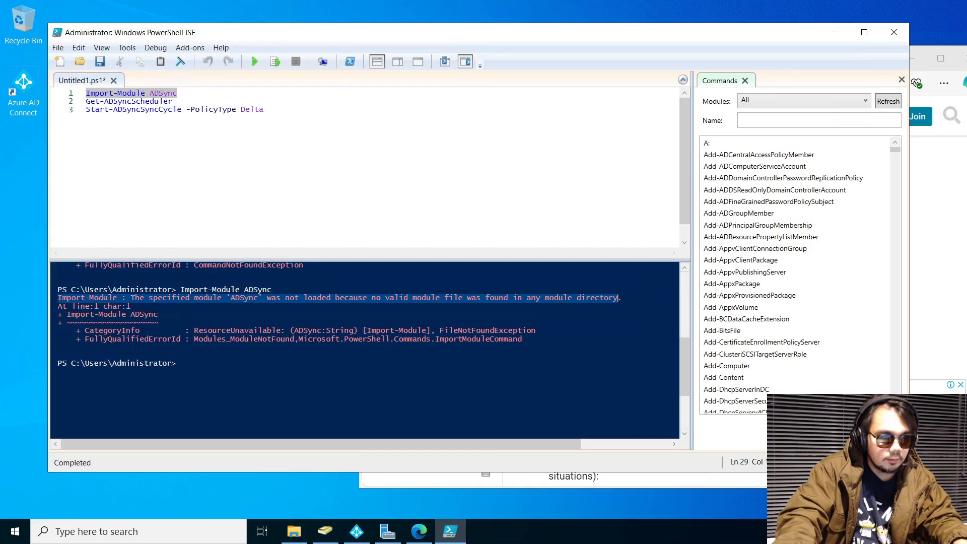
# Search Google for the copied ADSync module-not-found error
pyautogui.click(949, 224)
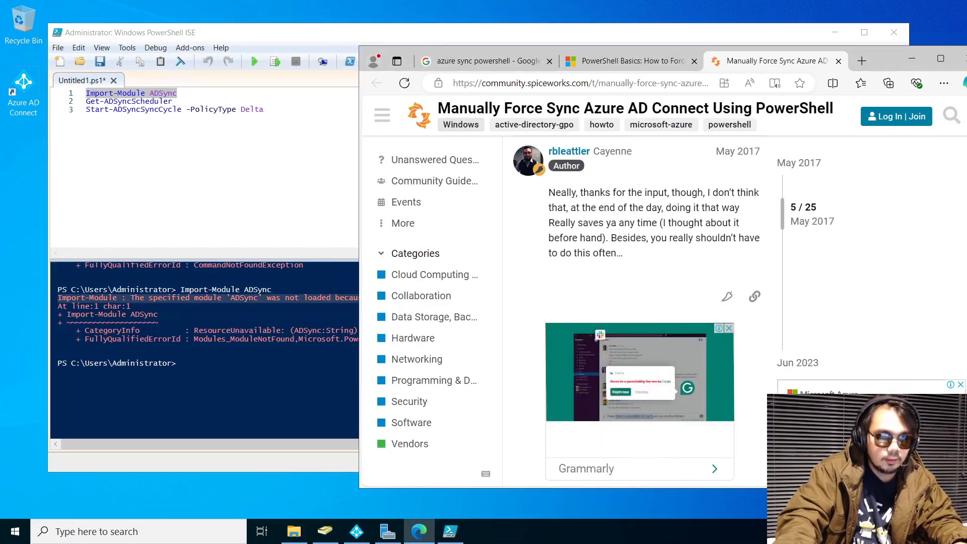
pyautogui.hotkey('ctrl', 'l')
pyautogui.write("Import-Module : The specified module 'ADSync' was not loaded because no valid module file was found in any module directory")
pyautogui.press('Return')
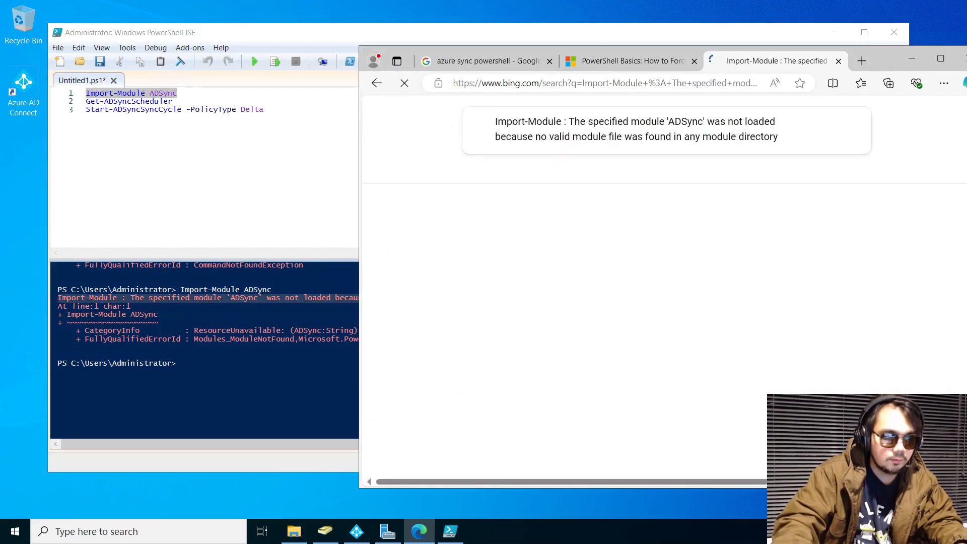
pyautogui.hotkey('ctrl', 'l')
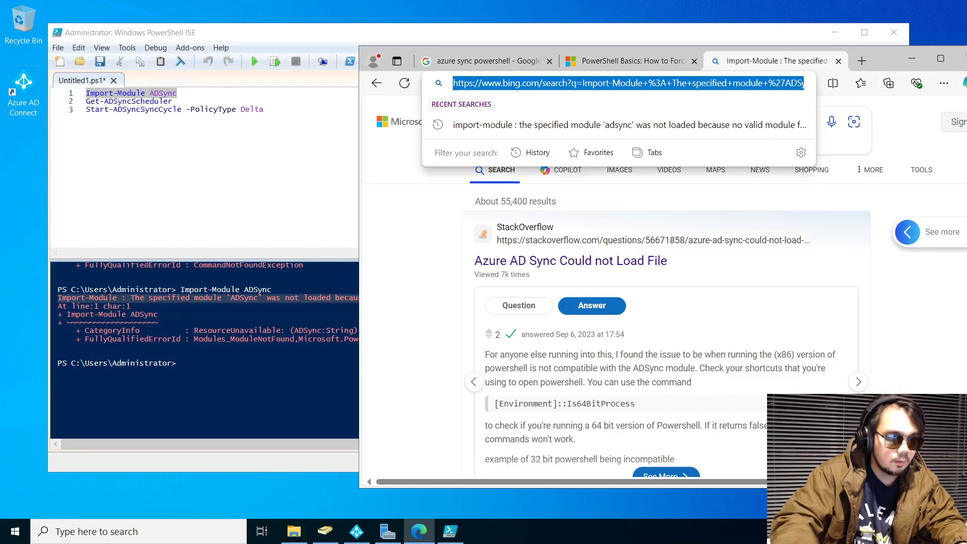
pyautogui.write('google.com')
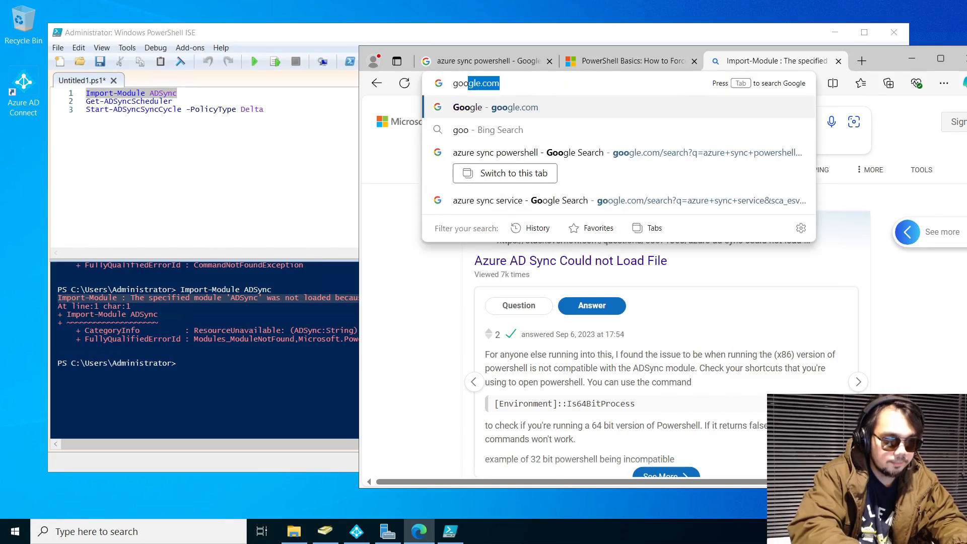
pyautogui.press('Return')
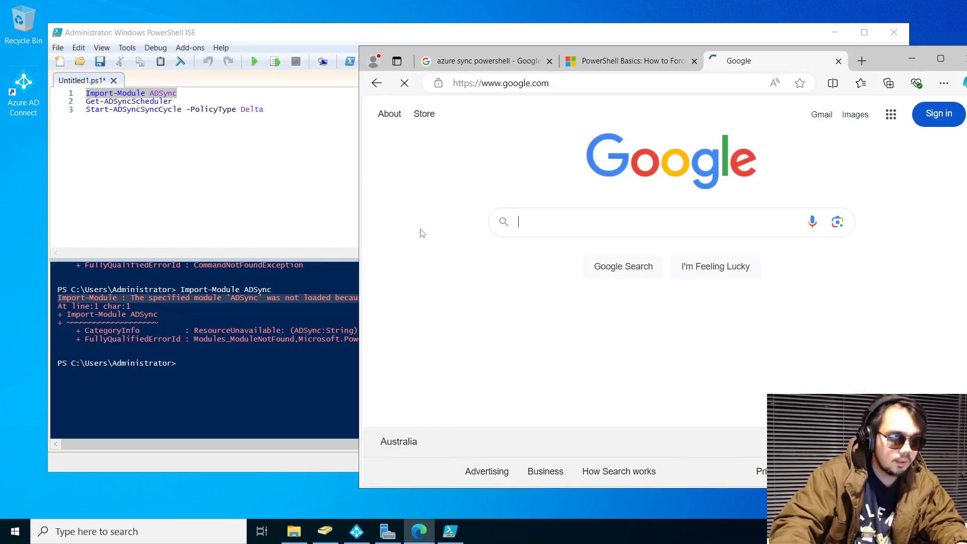
pyautogui.click(856, 243)
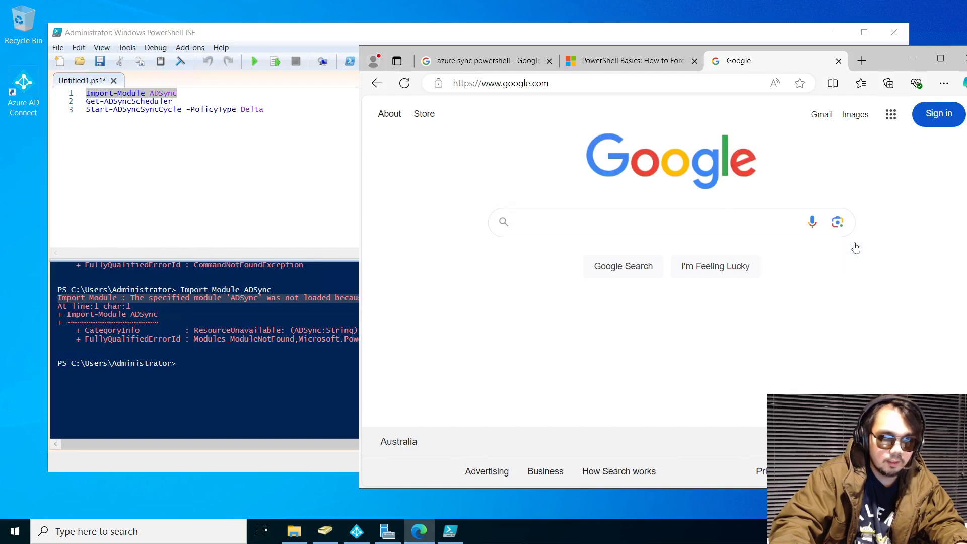
pyautogui.click(516, 223)
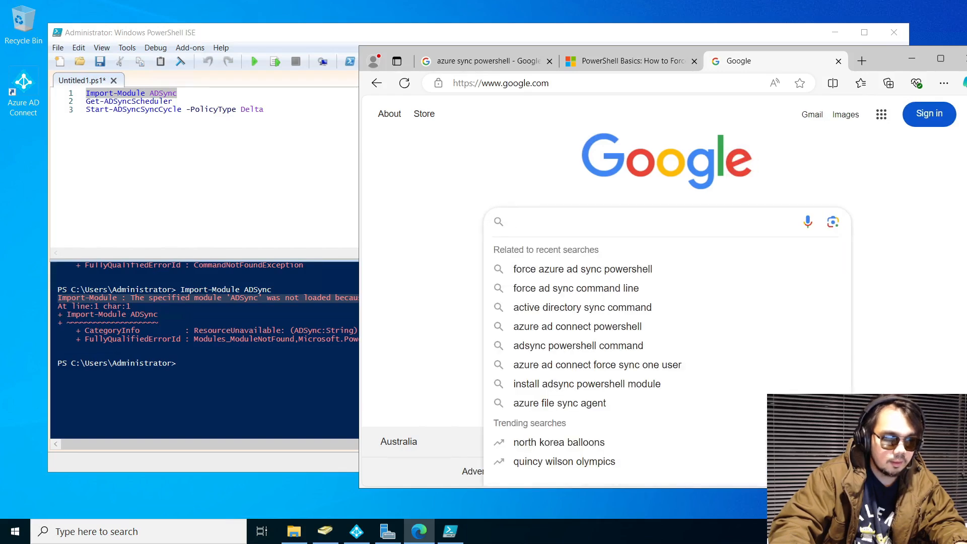
pyautogui.write("Import-Module : The specified module 'ADSync' was not loaded because no valid module file was found in any module directory")
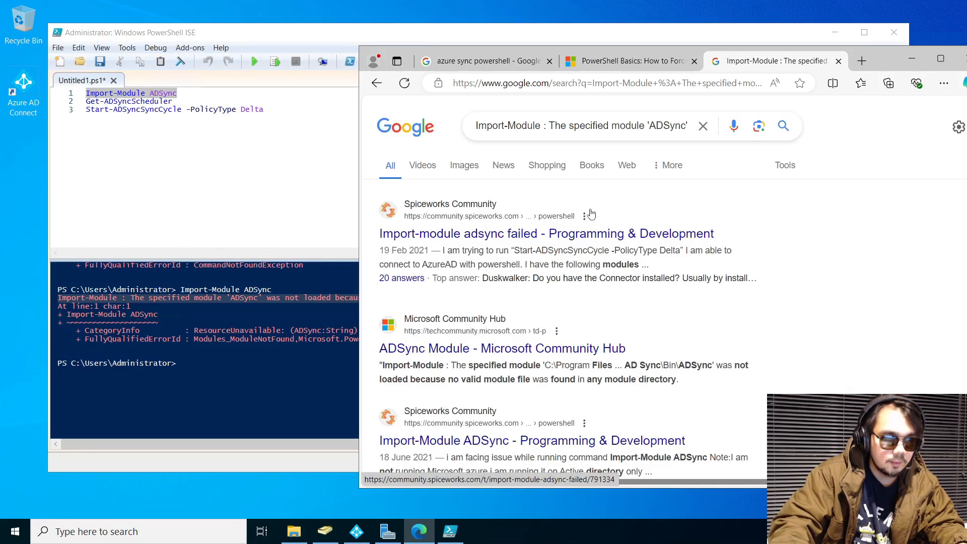
# Read the Spiceworks 'Import-module adsync failed' thread, then go back to the results
pyautogui.click(613, 235)
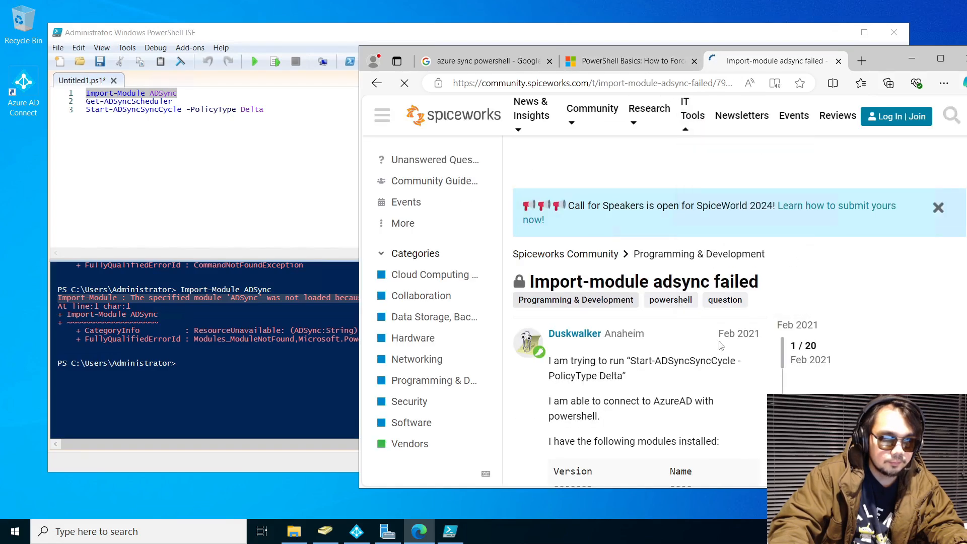
pyautogui.scroll(-10, 707, 350)
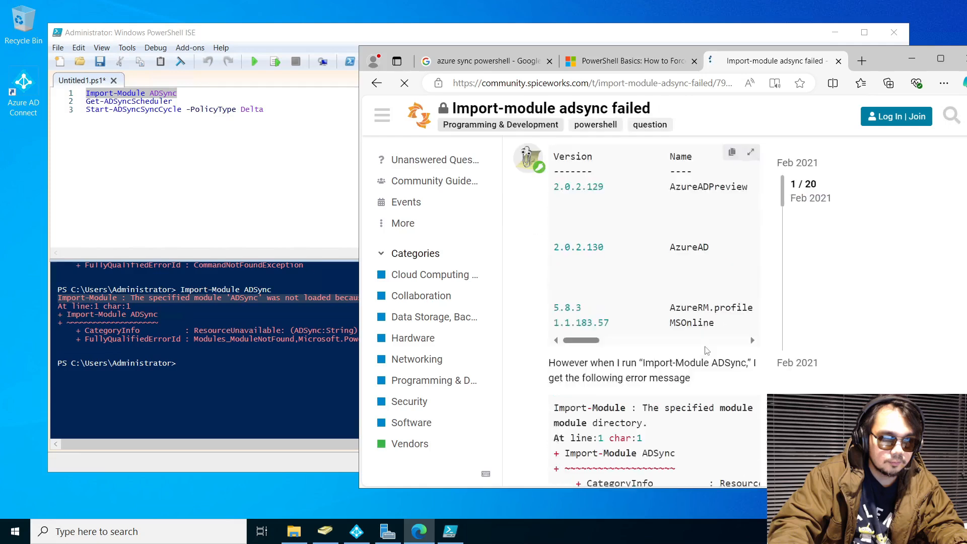
pyautogui.scroll(-10, 710, 349)
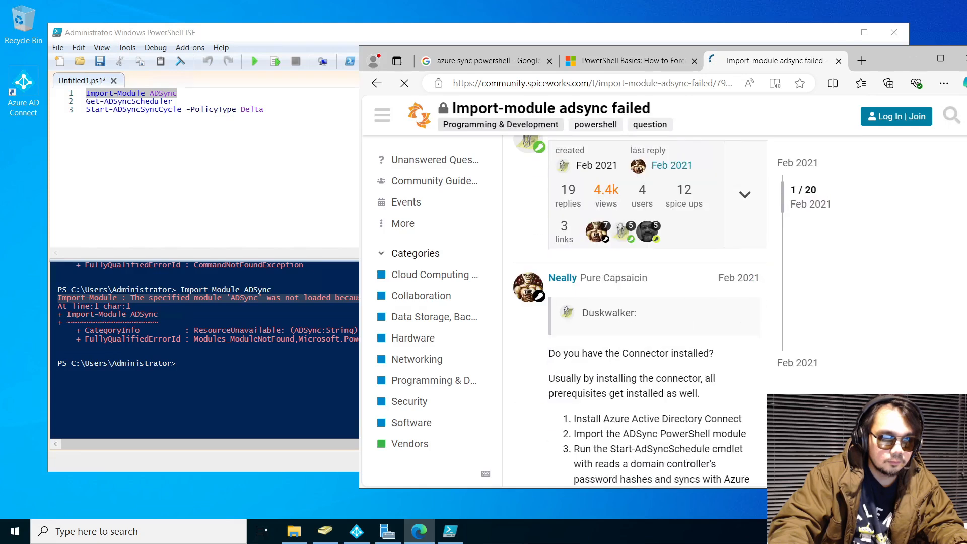
pyautogui.scroll(-7, 691, 354)
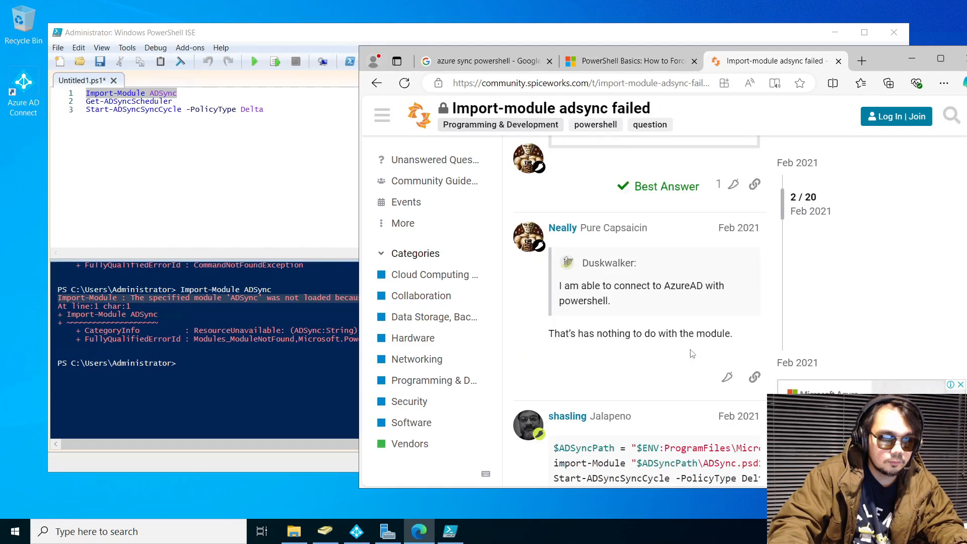
pyautogui.scroll(-10, 692, 353)
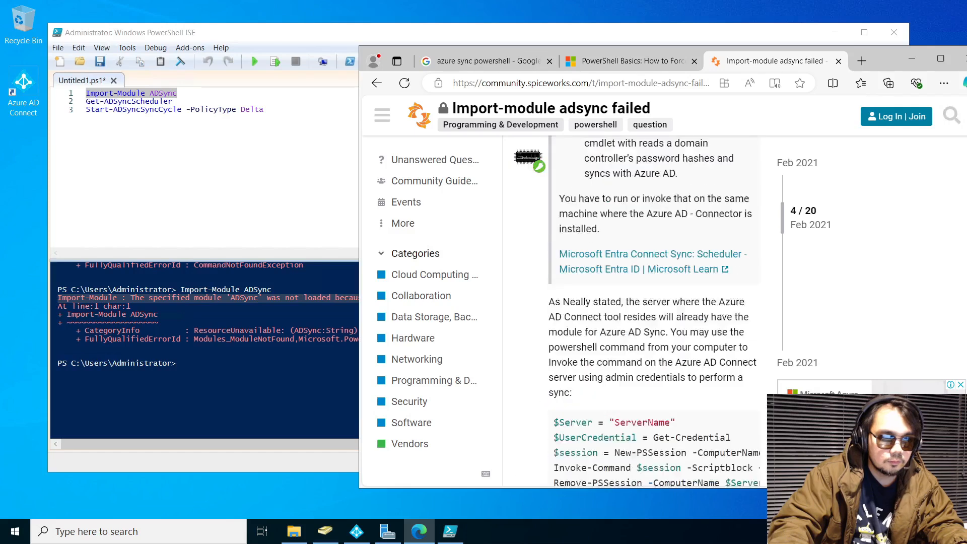
pyautogui.click(377, 83)
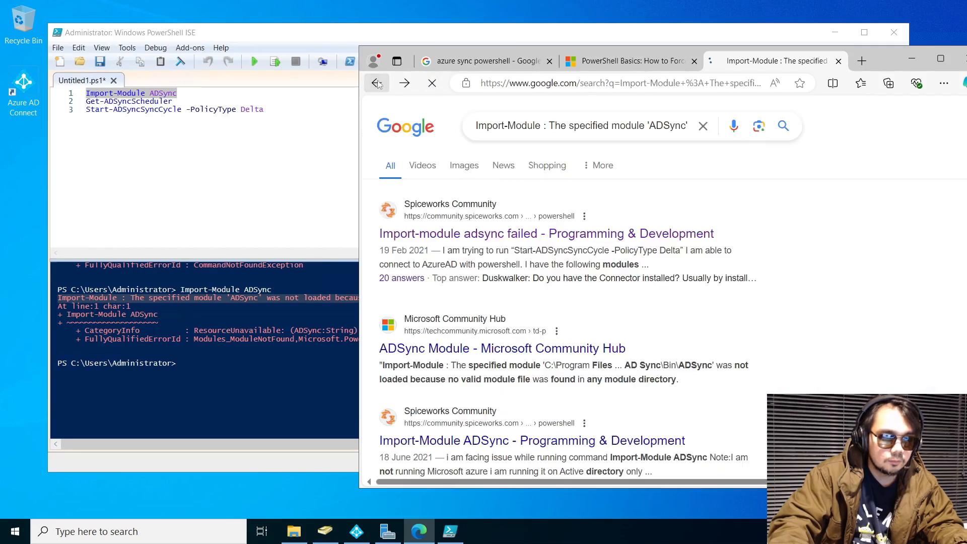
# Move the Azure AD Connect wizard aside and bring Edge back to the front
pyautogui.click(835, 32)
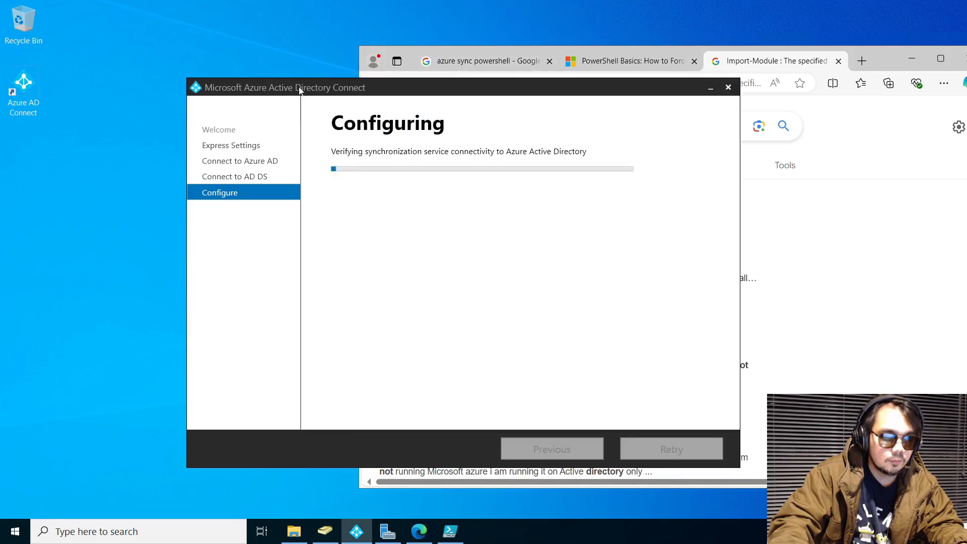
pyautogui.click(300, 89)
pyautogui.moveTo(520, 89); pyautogui.dragTo(276, 90)
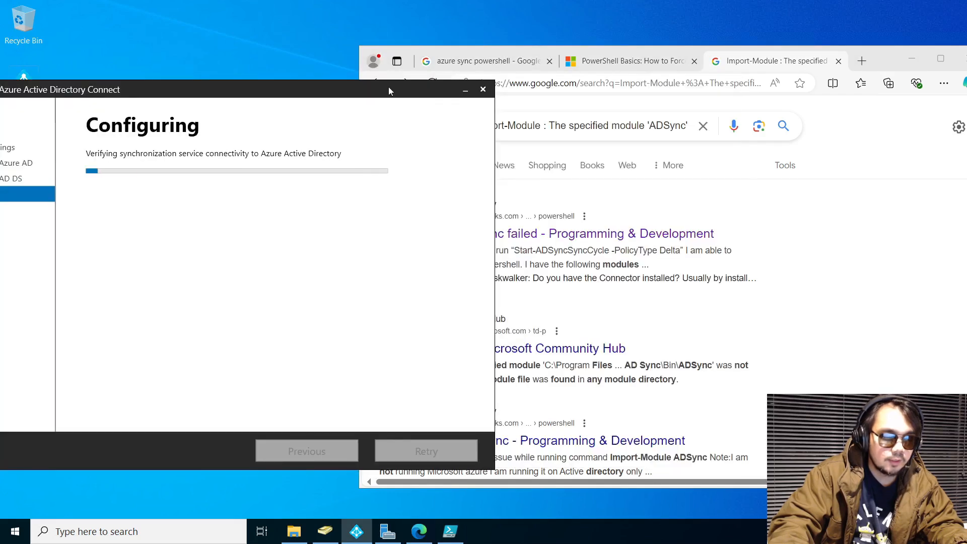
pyautogui.moveTo(389, 87); pyautogui.dragTo(499, 67)
pyautogui.click(895, 62)
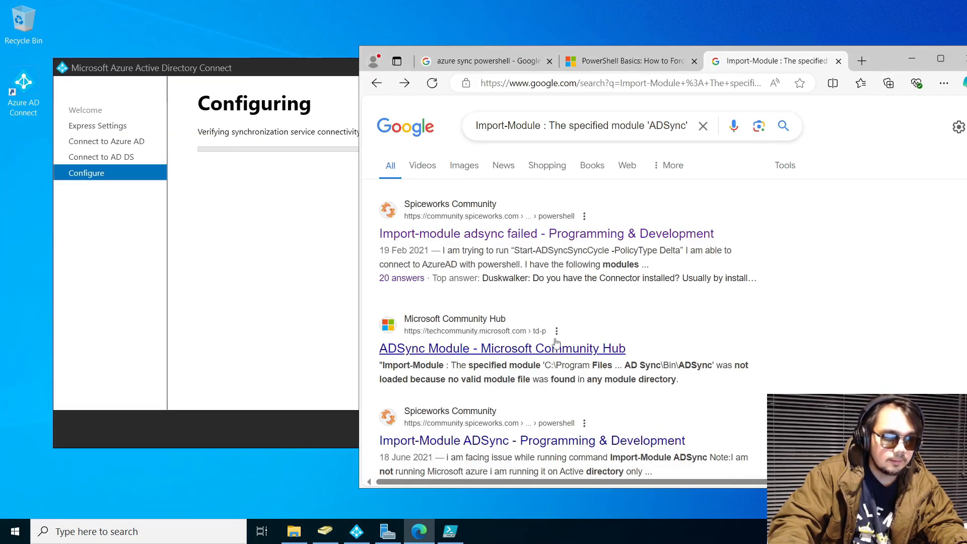
# Copy the best answer's full-path Import-Module command from the ADSync Module Community Hub thread
pyautogui.click(571, 348)
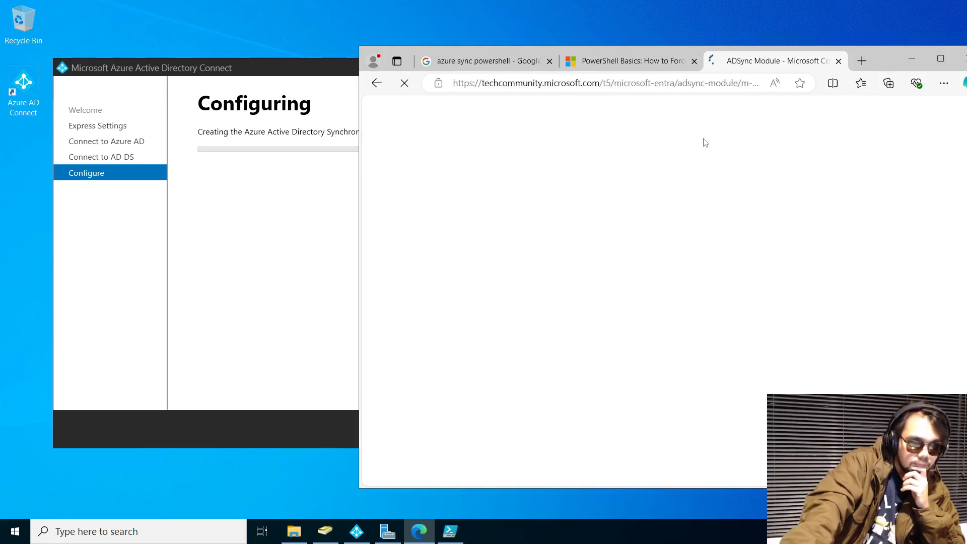
pyautogui.scroll(-10, 670, 322)
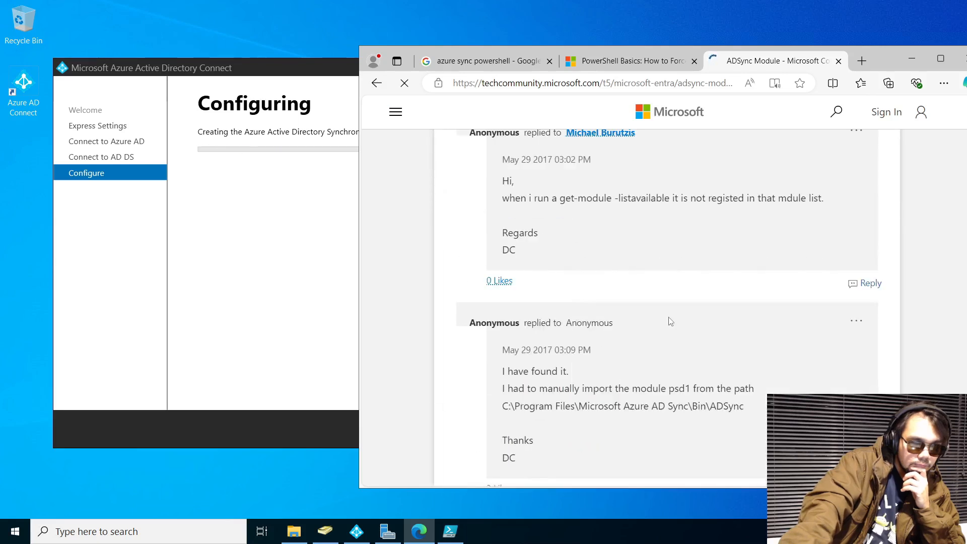
pyautogui.scroll(-5, 667, 318)
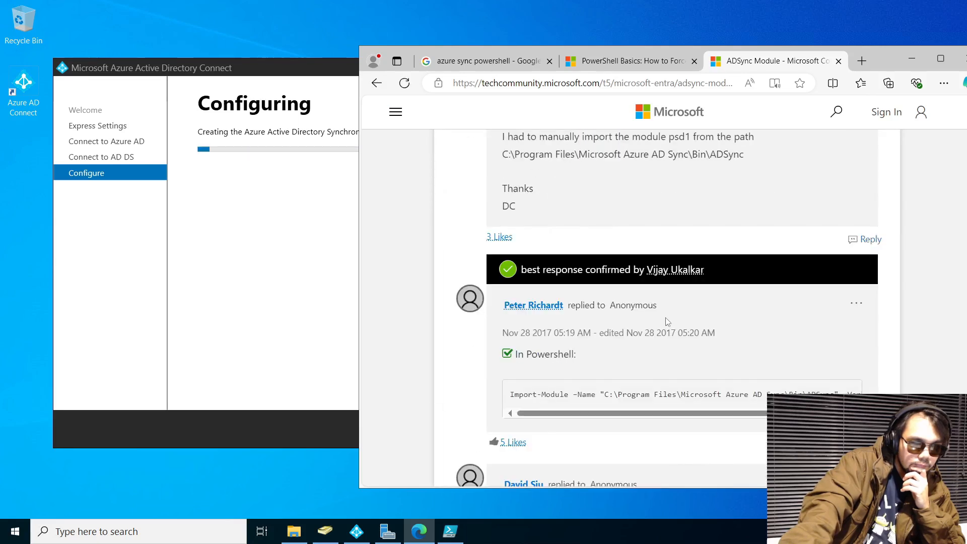
pyautogui.scroll(-5, 701, 342)
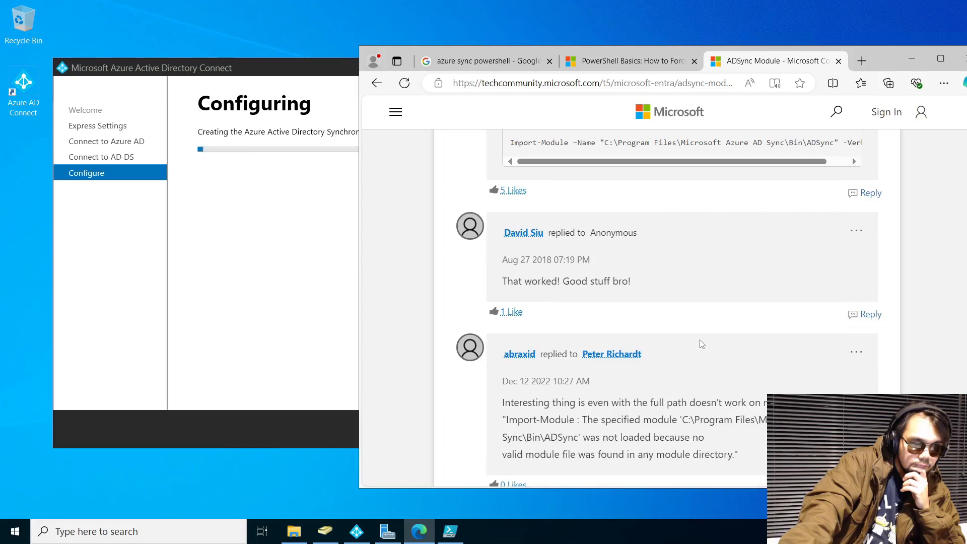
pyautogui.scroll(4, 698, 341)
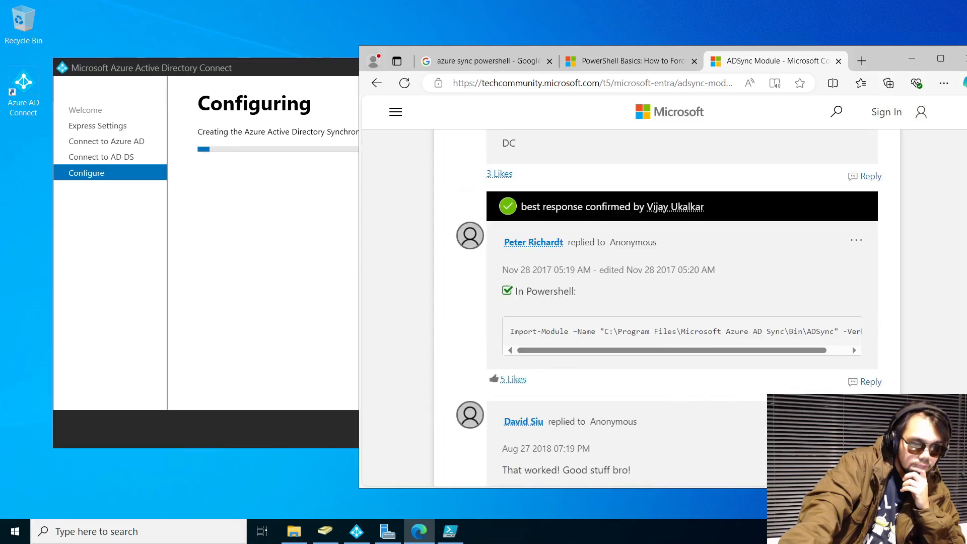
pyautogui.moveTo(509, 331); pyautogui.dragTo(877, 328)
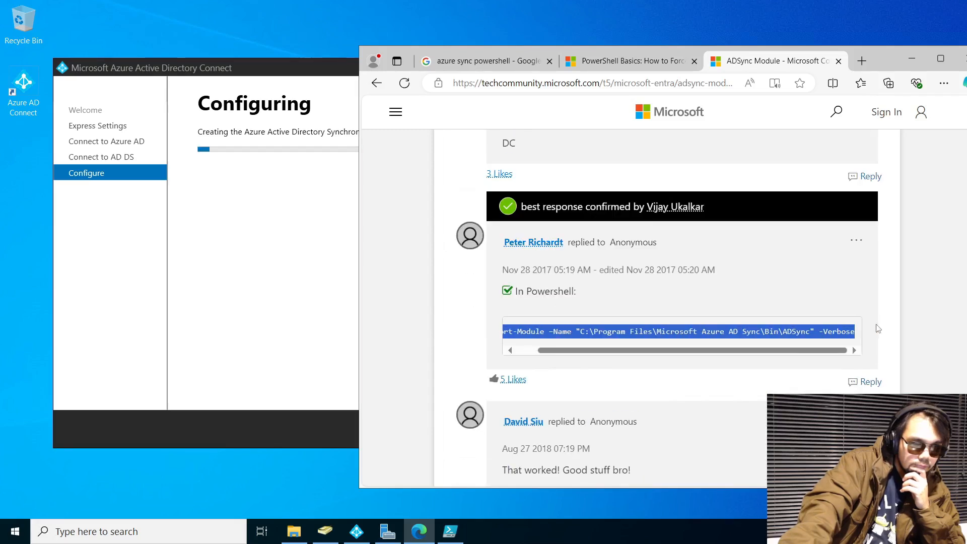
pyautogui.rightClick(877, 330)
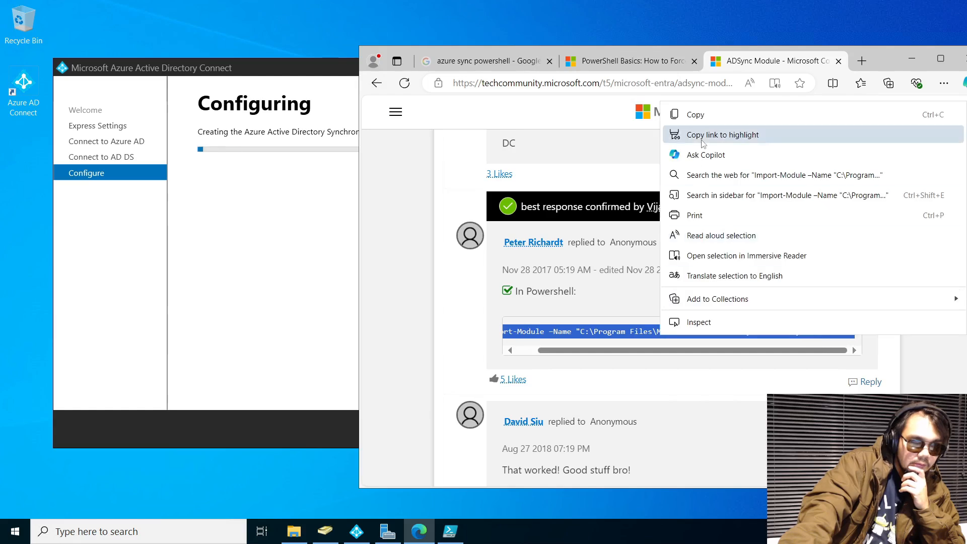
pyautogui.click(695, 115)
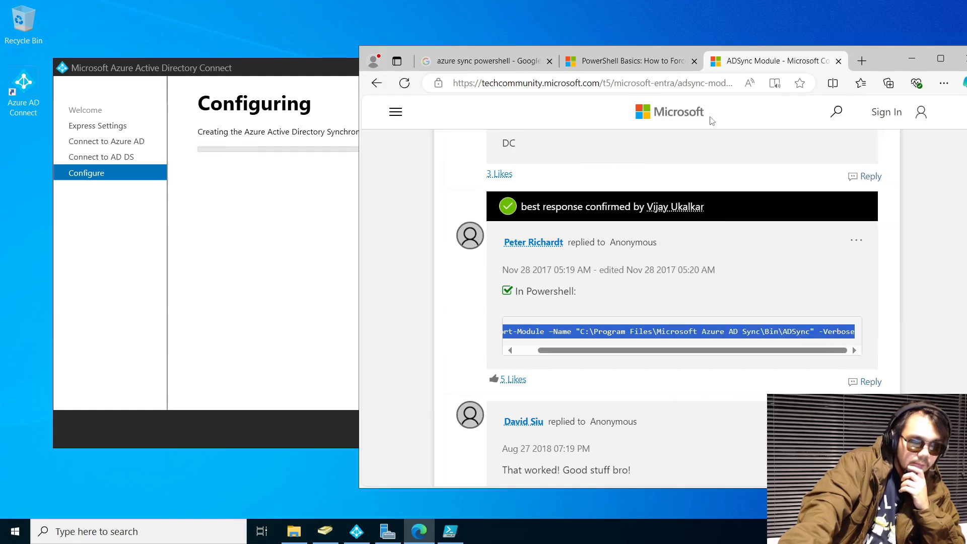
pyautogui.click(447, 541)
# Replace script line 1 with the full-path Import-Module command and run it
pyautogui.click(57, 93)
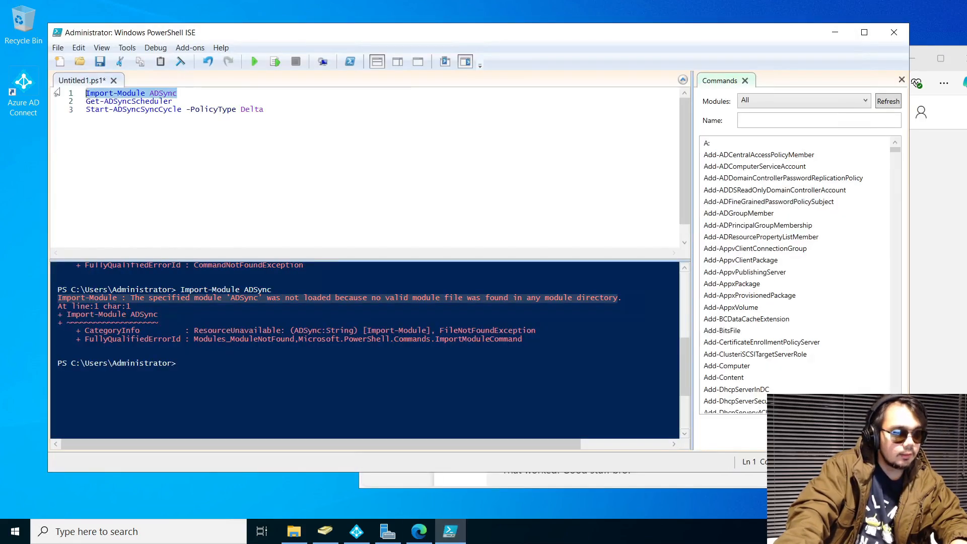
pyautogui.hotkey('ctrl', 'v')
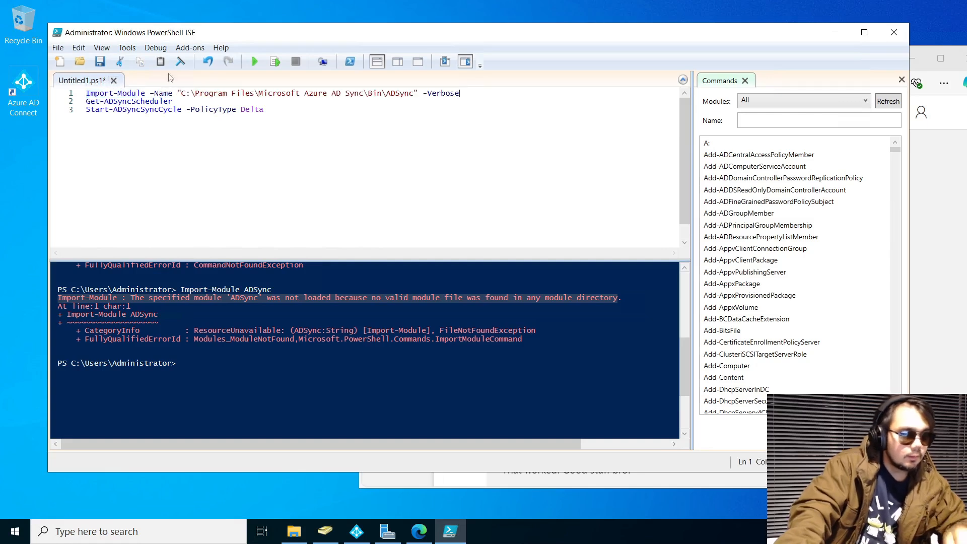
pyautogui.click(276, 63)
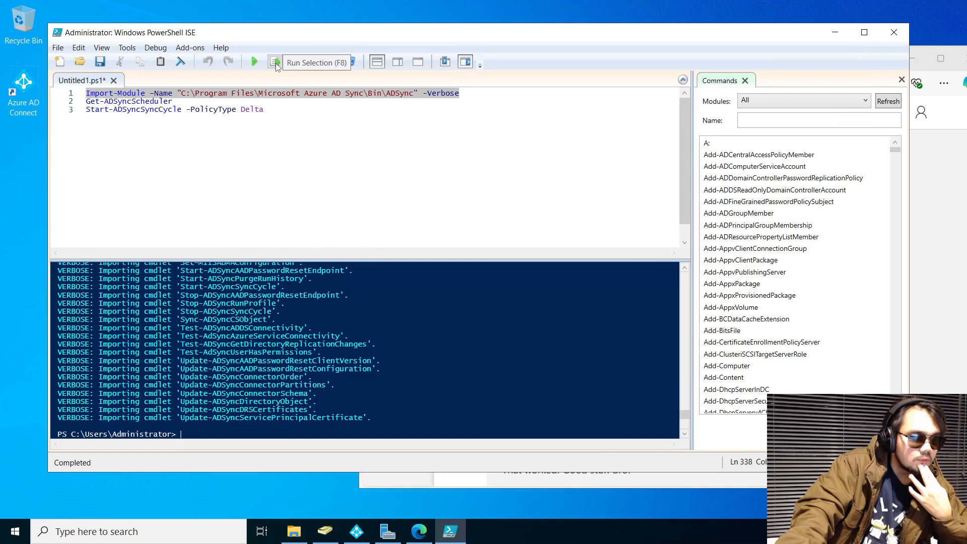
# Run Get-ADSyncScheduler and select its first 'management agent could not be found' error line
pyautogui.click(173, 101)
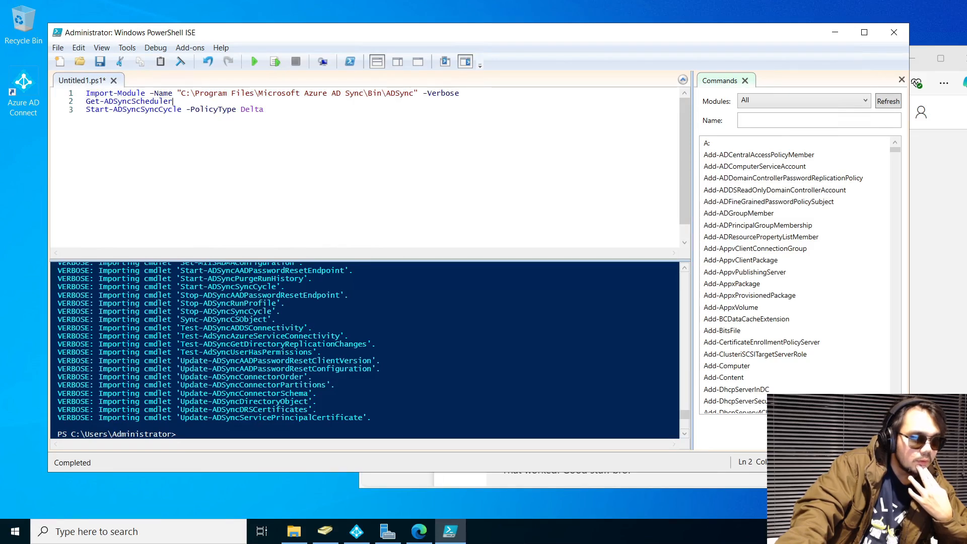
pyautogui.scroll(7, 365, 350)
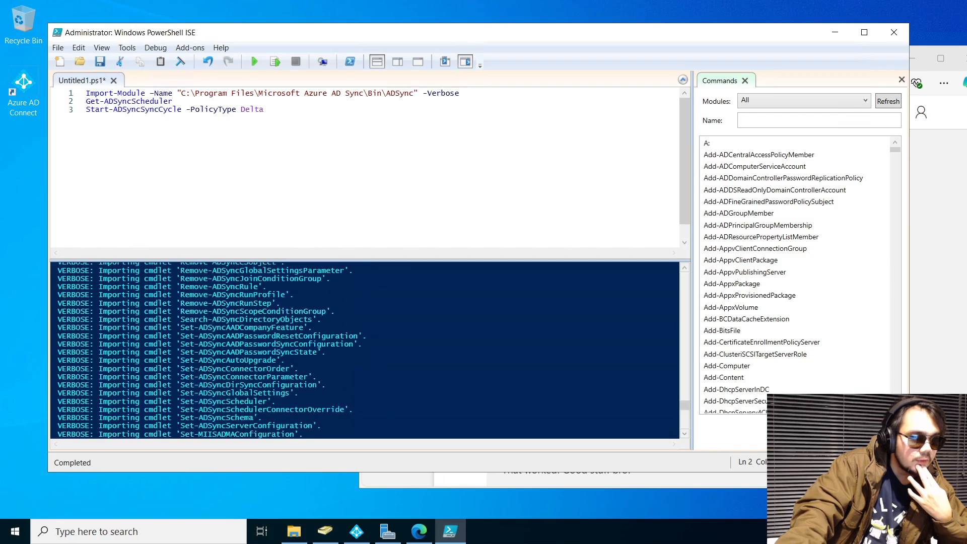
pyautogui.scroll(6, 365, 350)
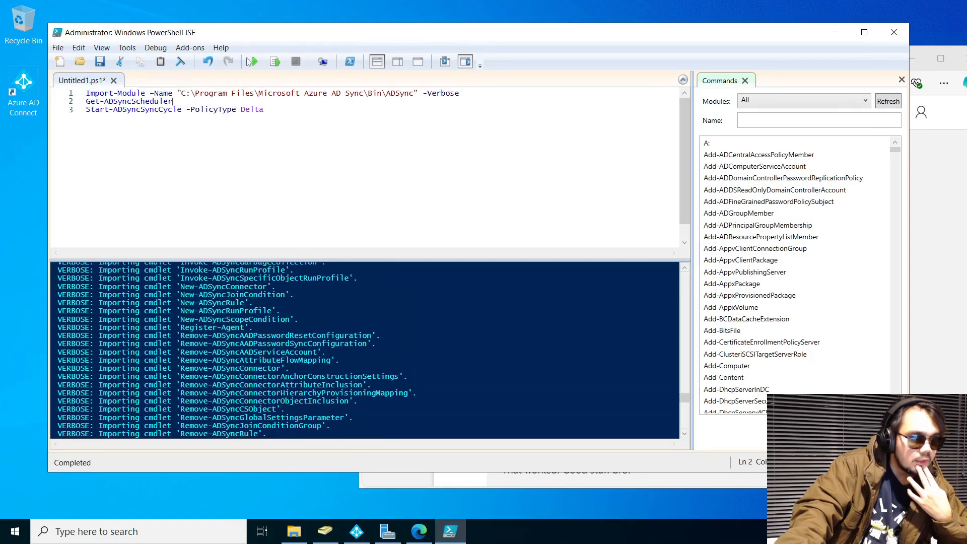
pyautogui.click(275, 61)
pyautogui.scroll(3, 365, 350)
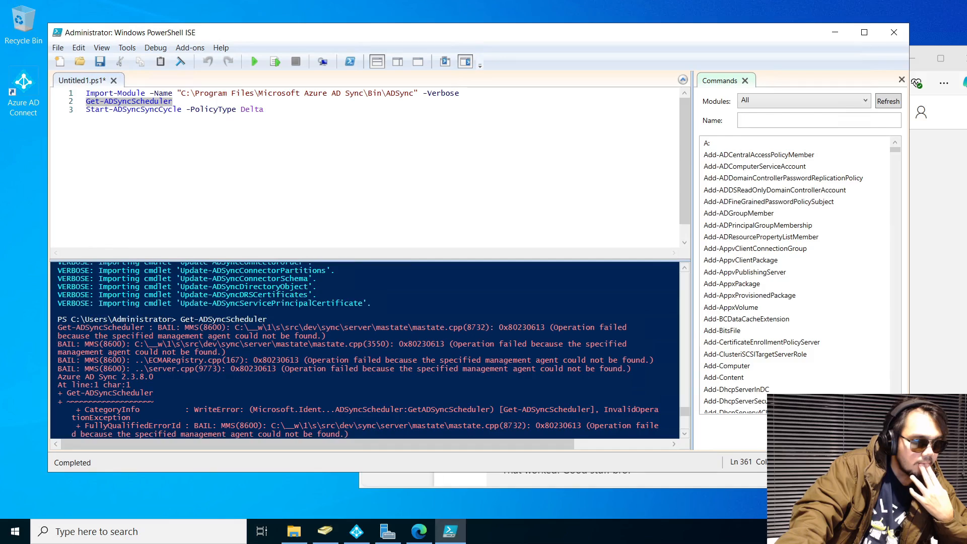
pyautogui.scroll(-7, 365, 351)
pyautogui.scroll(7, 365, 350)
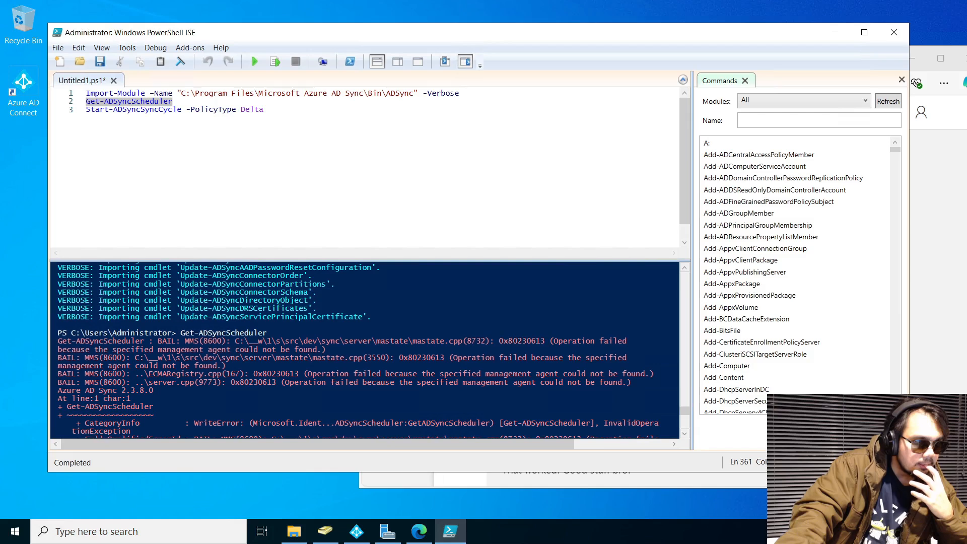
pyautogui.moveTo(57, 341); pyautogui.dragTo(327, 349)
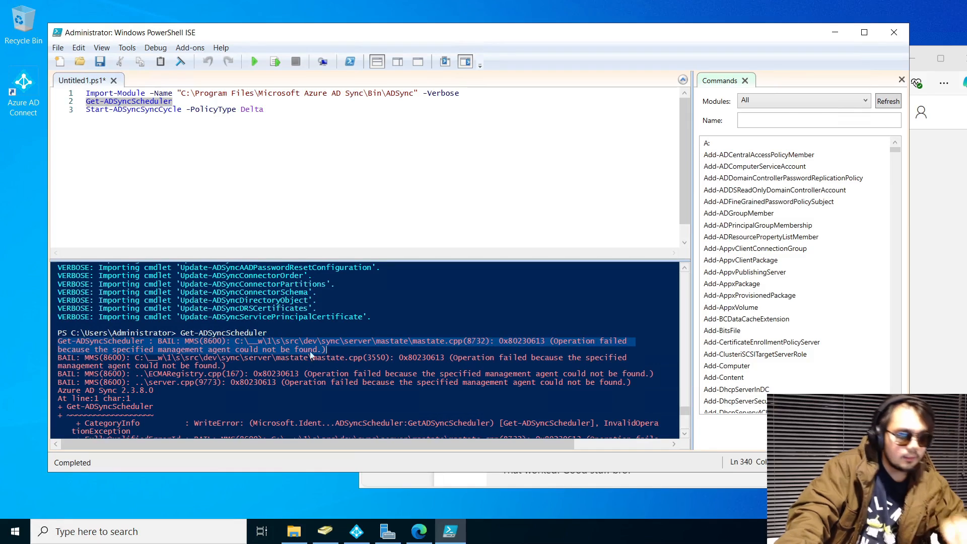
# Search Google for the copied Get-ADSyncScheduler management-agent error
pyautogui.click(964, 199)
pyautogui.click(554, 83)
pyautogui.hotkey('ctrl', 'v')
pyautogui.press('Return')
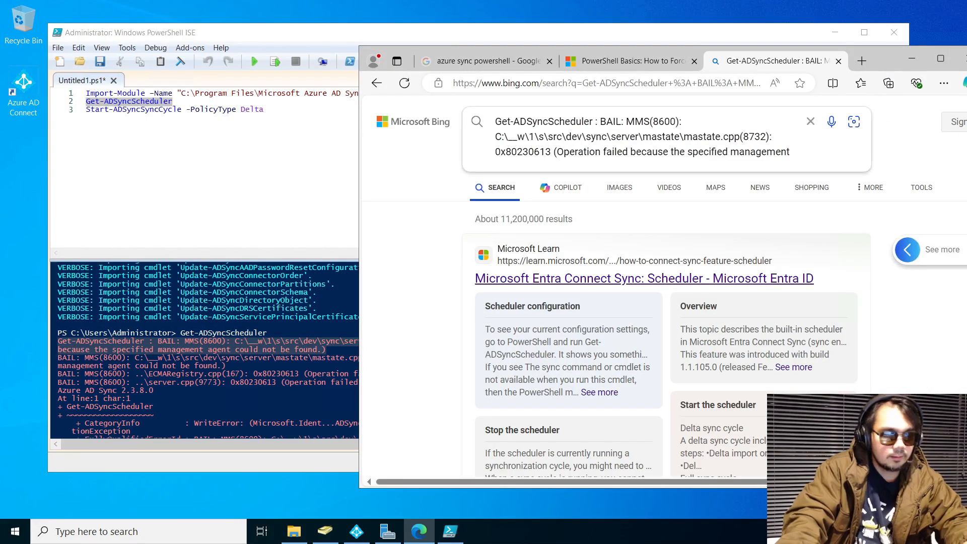
pyautogui.click(566, 85)
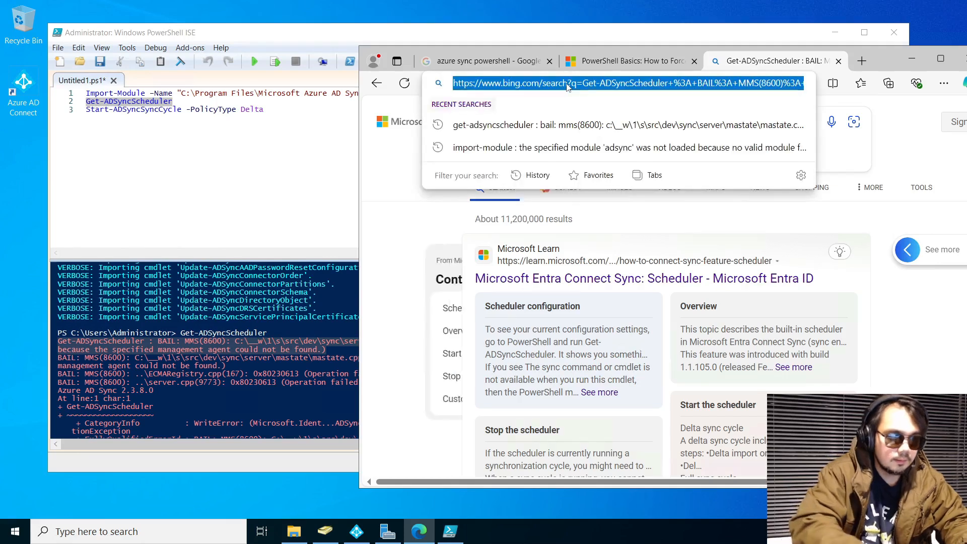
pyautogui.write('google.com')
pyautogui.press('Return')
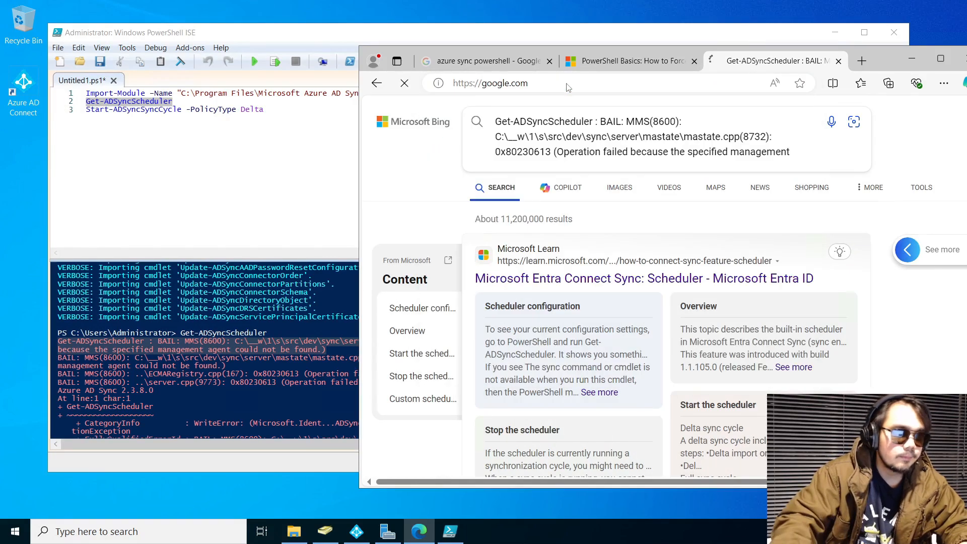
pyautogui.write('Get-ADSyncScheduler : BAIL: MMS(8600): C:\\__w\\1\\s\\src\\dev\\sync\\server\\mastate\\mastate.cpp(8732): 0x80230613 (Operation failed because the specified management agent could not be found.)')
pyautogui.press('Return')
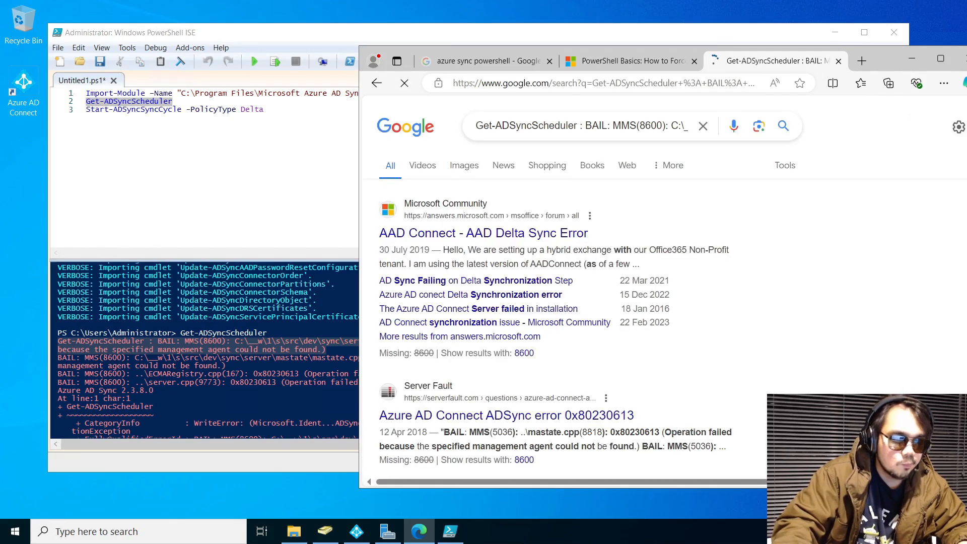
# Open the 'AAD Connect - AAD Delta Sync Error' thread and read through the answer
pyautogui.click(543, 235)
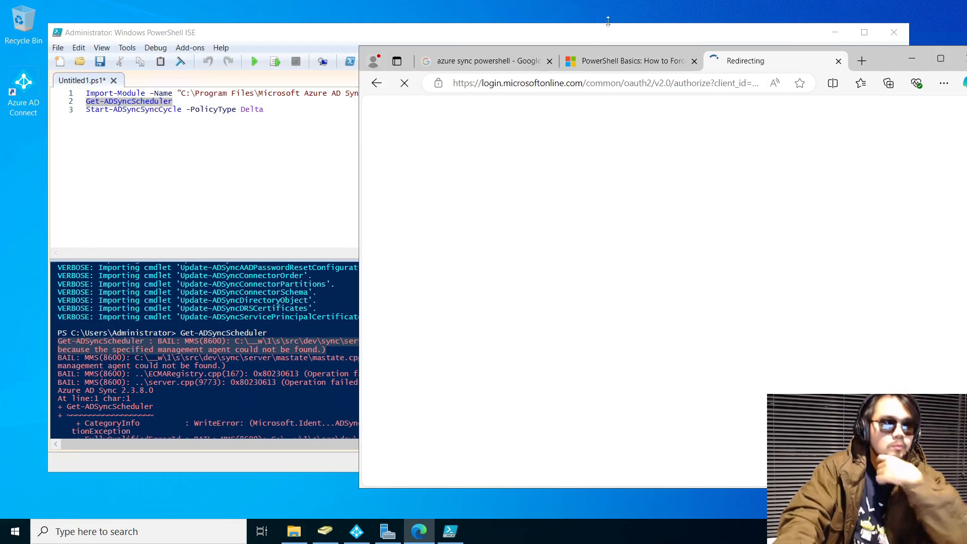
pyautogui.click(839, 33)
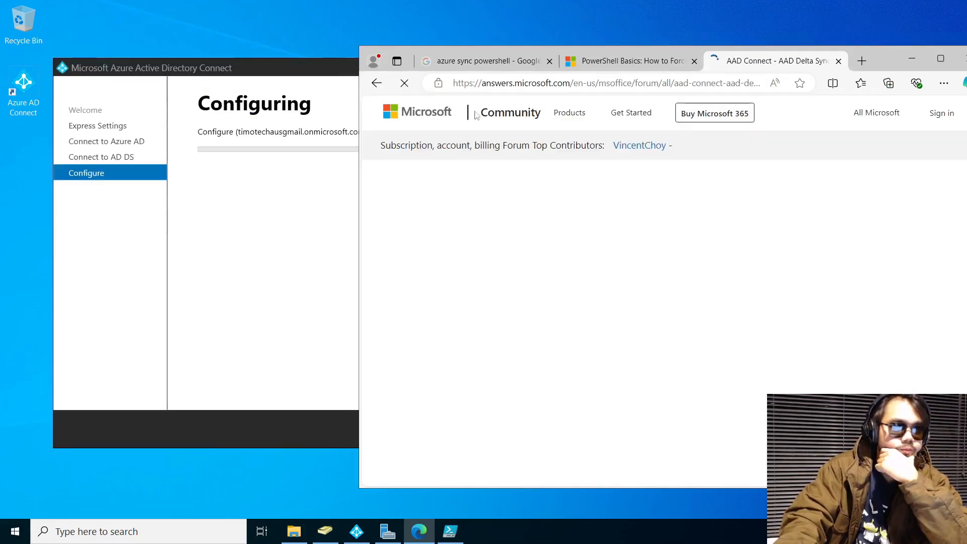
pyautogui.scroll(-15, 611, 214)
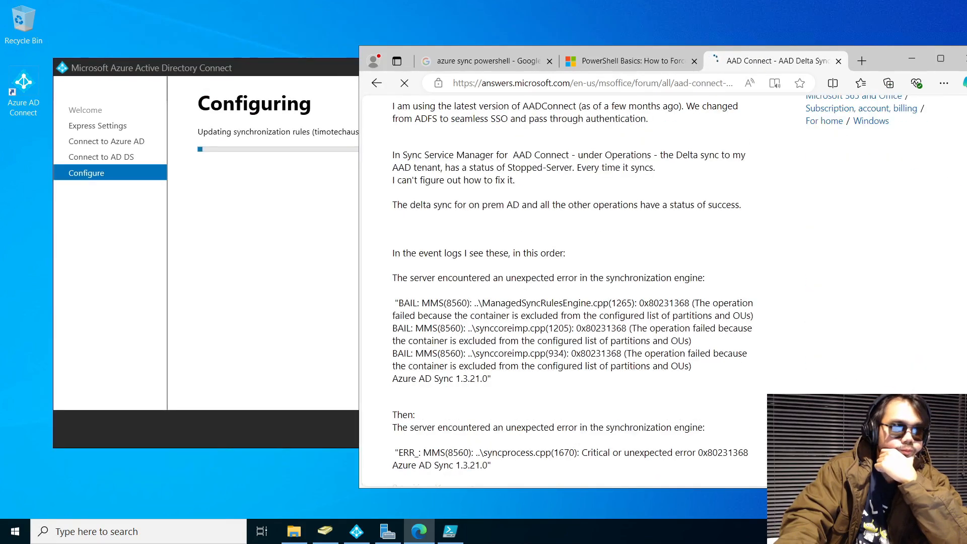
pyautogui.scroll(-5, 608, 221)
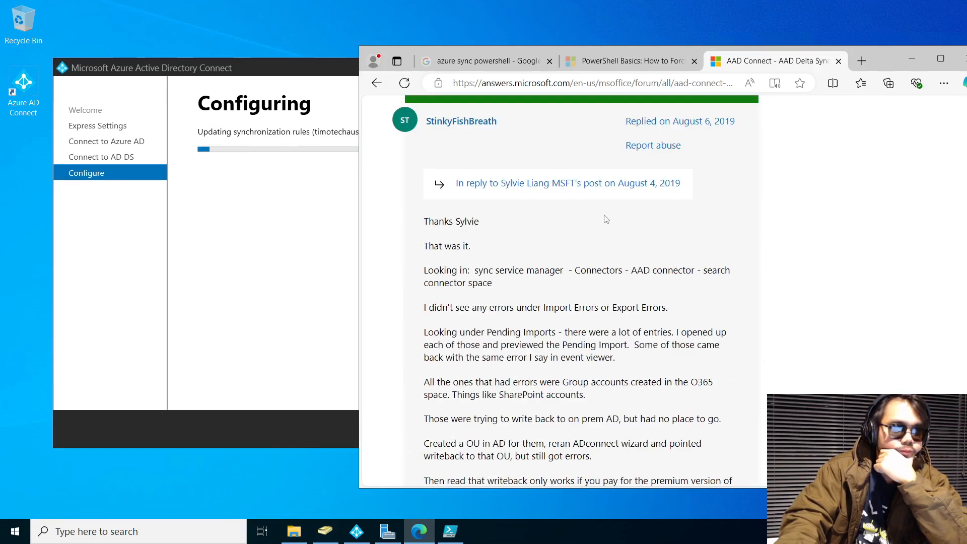
pyautogui.scroll(-4, 606, 219)
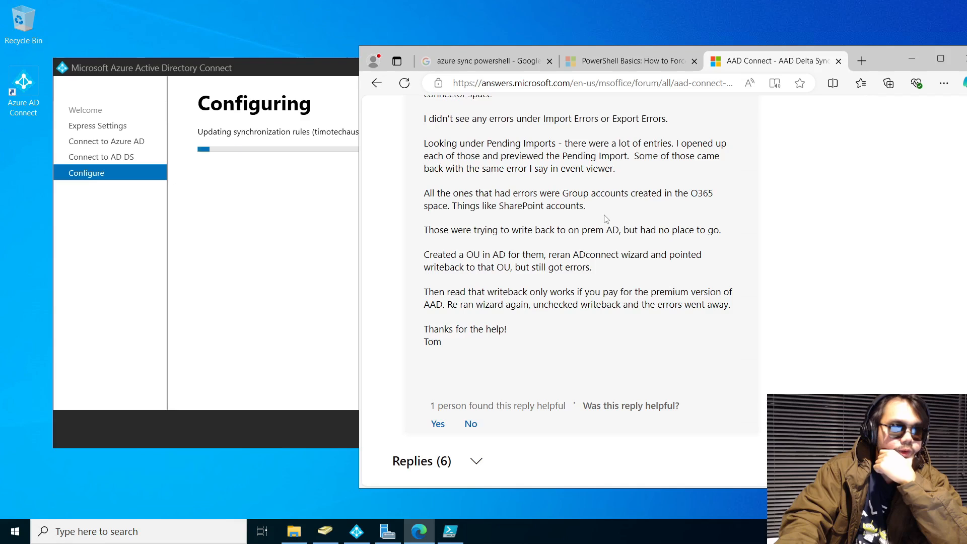
pyautogui.scroll(-6, 606, 219)
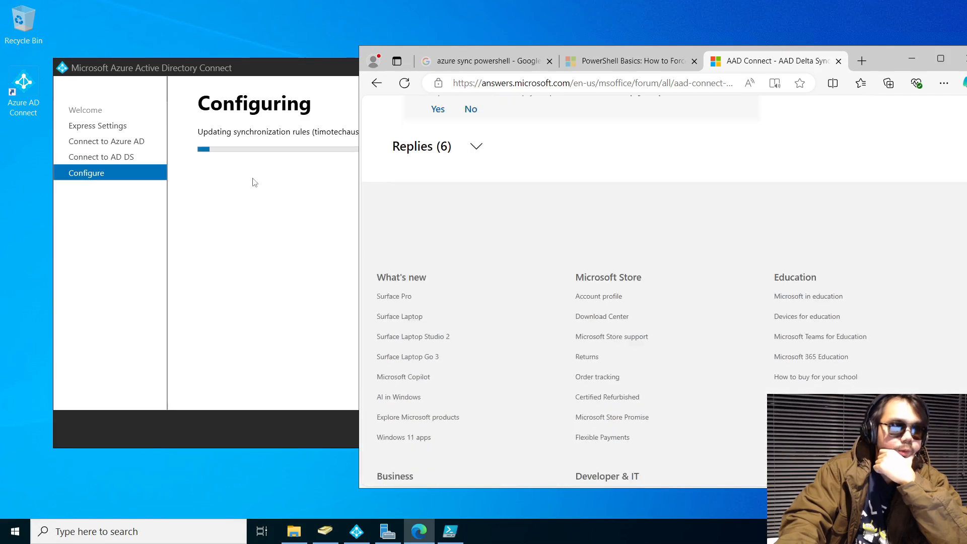
# Check the wizard's configuration progress, then return to the sync script in PowerShell ISE
pyautogui.click(255, 182)
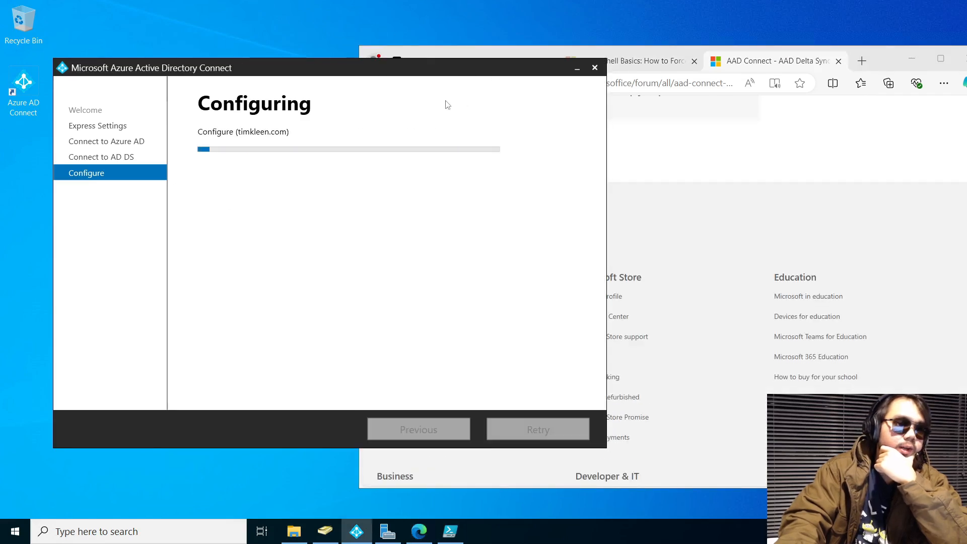
pyautogui.click(451, 539)
pyautogui.click(264, 110)
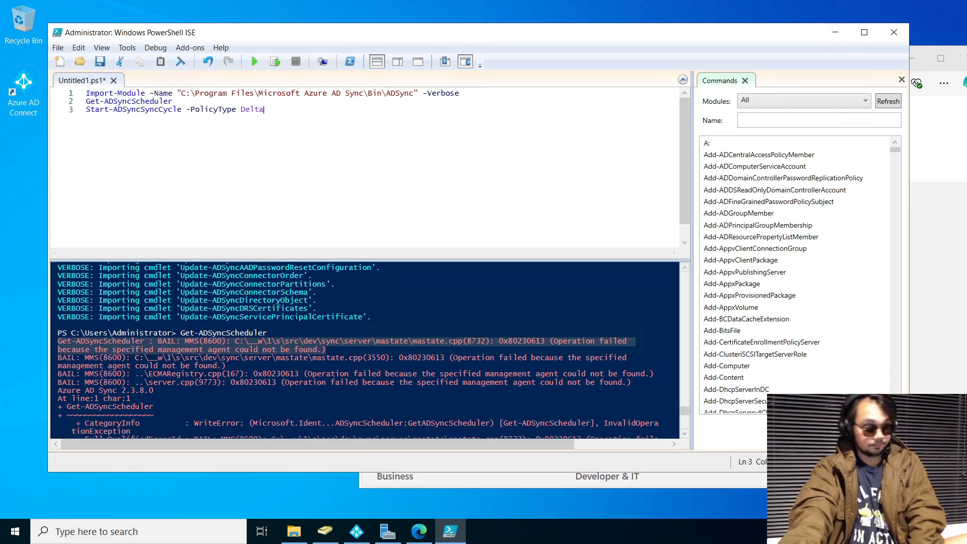
# Glance over the open browser tabs, then exit the completed Azure AD Connect wizard
pyautogui.click(836, 33)
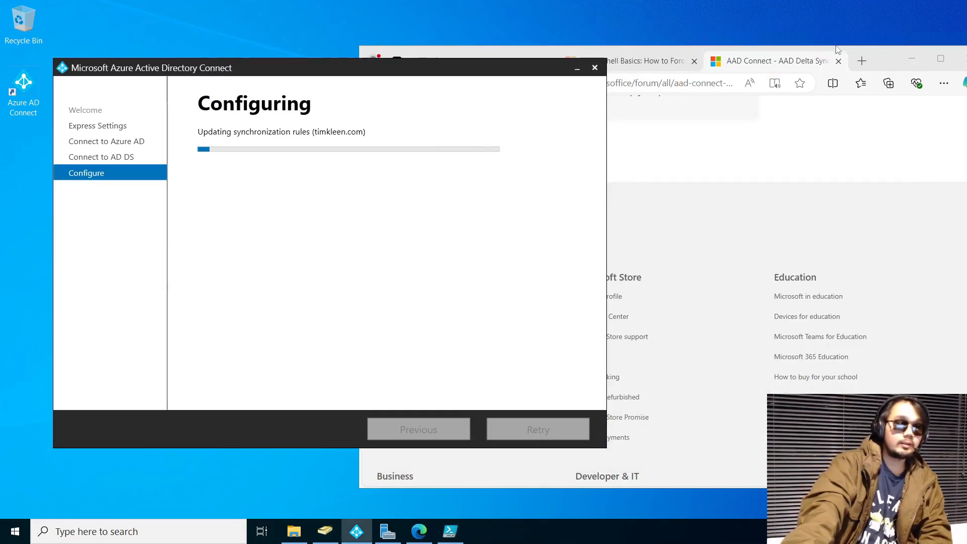
pyautogui.click(888, 54)
pyautogui.click(667, 61)
pyautogui.click(757, 62)
pyautogui.click(583, 65)
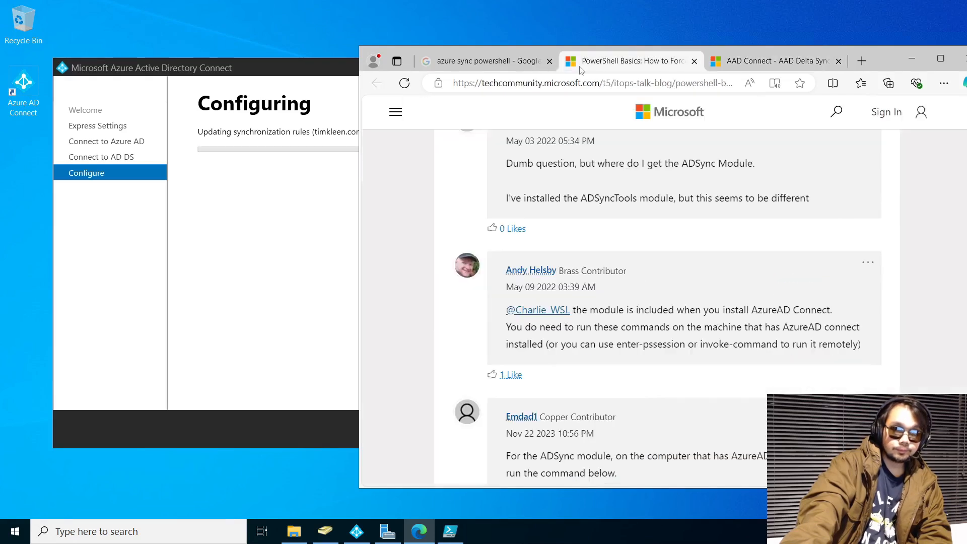
pyautogui.click(535, 64)
pyautogui.click(776, 61)
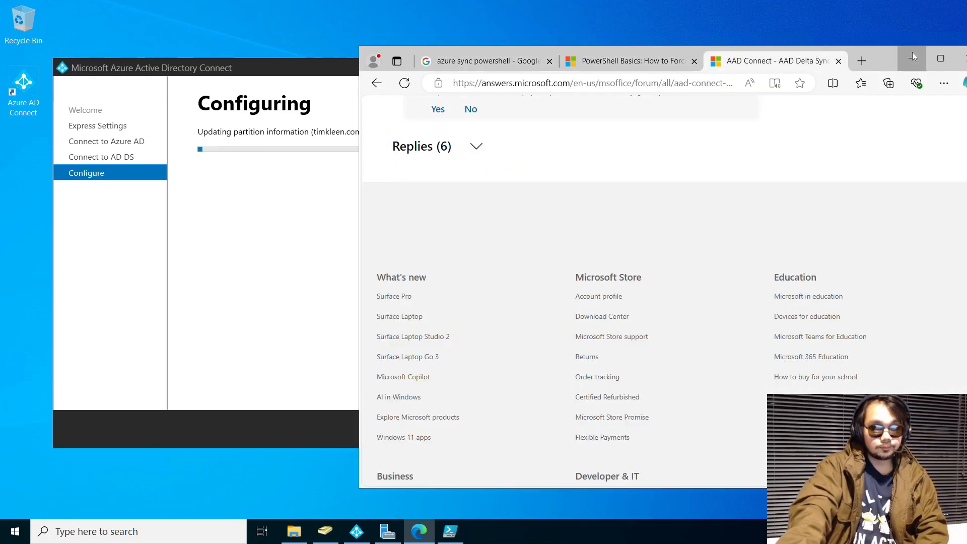
pyautogui.click(913, 56)
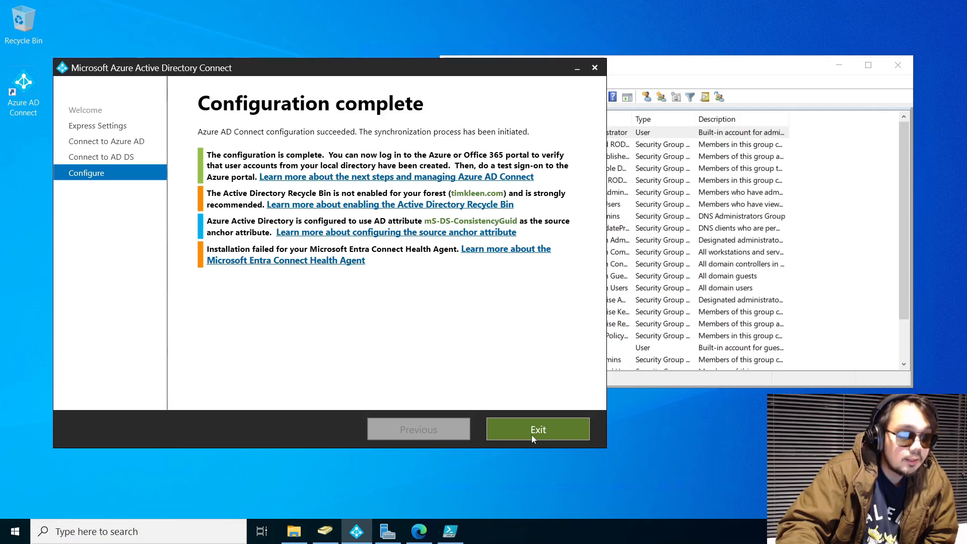
pyautogui.click(839, 64)
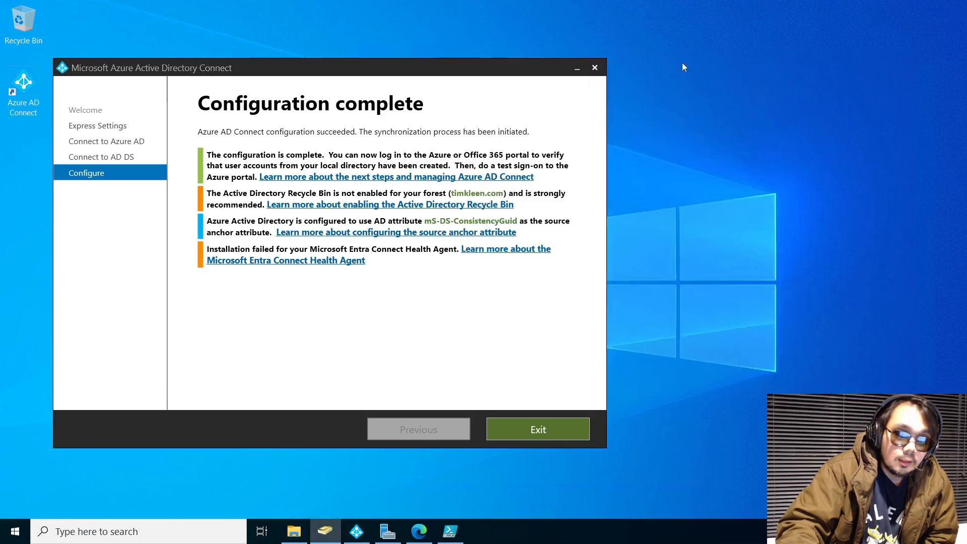
pyautogui.click(543, 428)
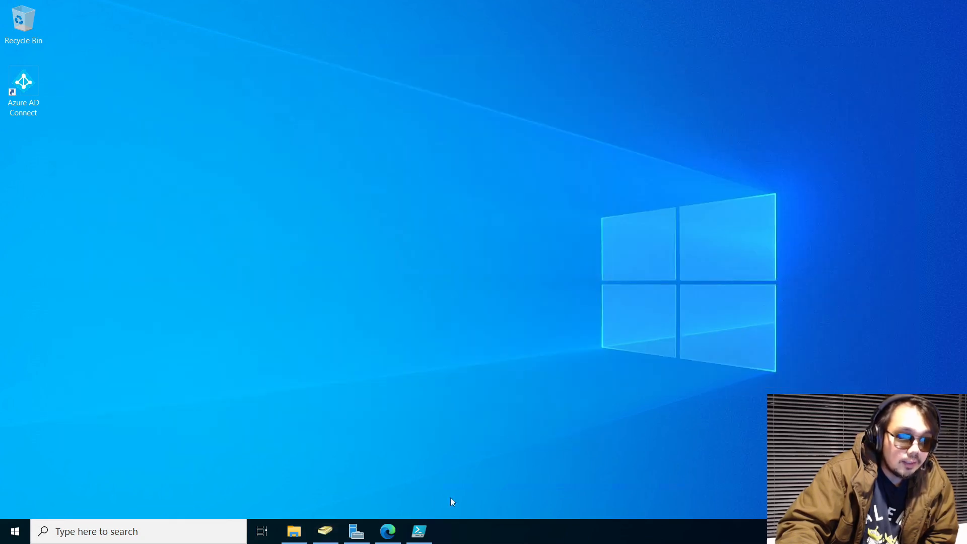
# Bring back and maximize Active Directory Users and Computers, starting a new object in Users
pyautogui.click(325, 531)
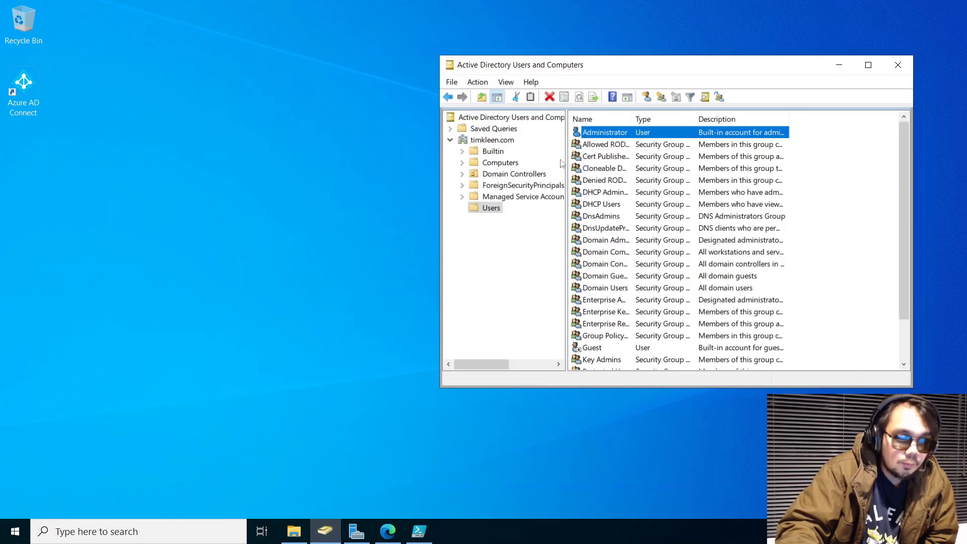
pyautogui.click(504, 239)
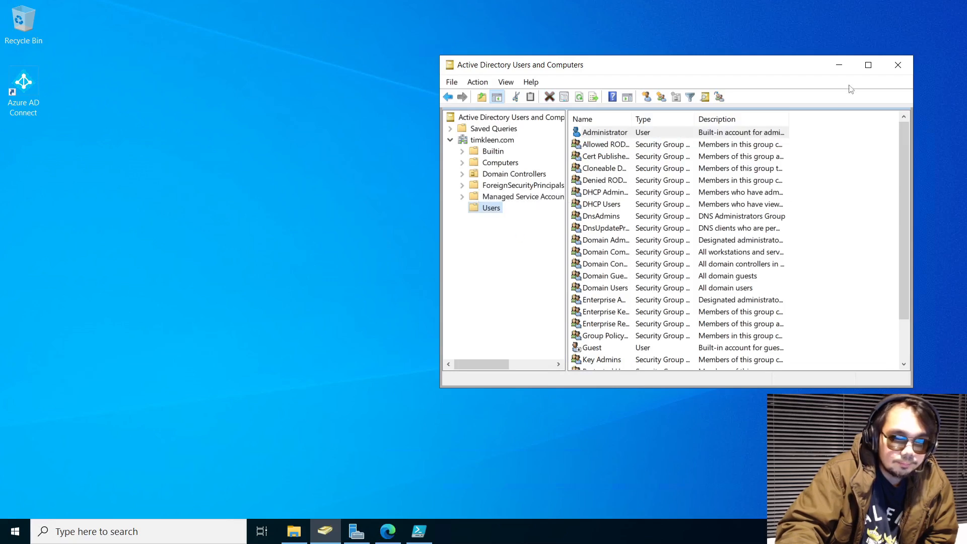
pyautogui.click(869, 64)
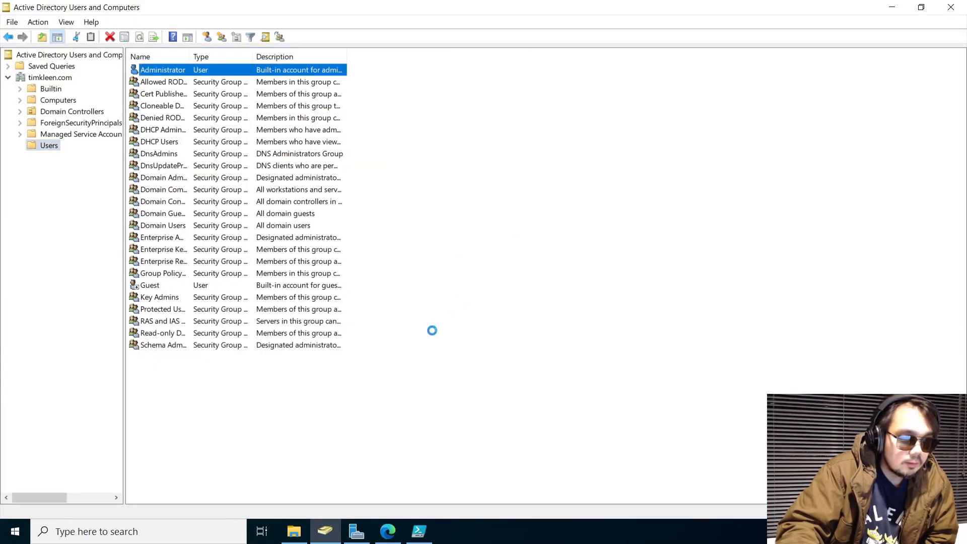
pyautogui.rightClick(432, 331)
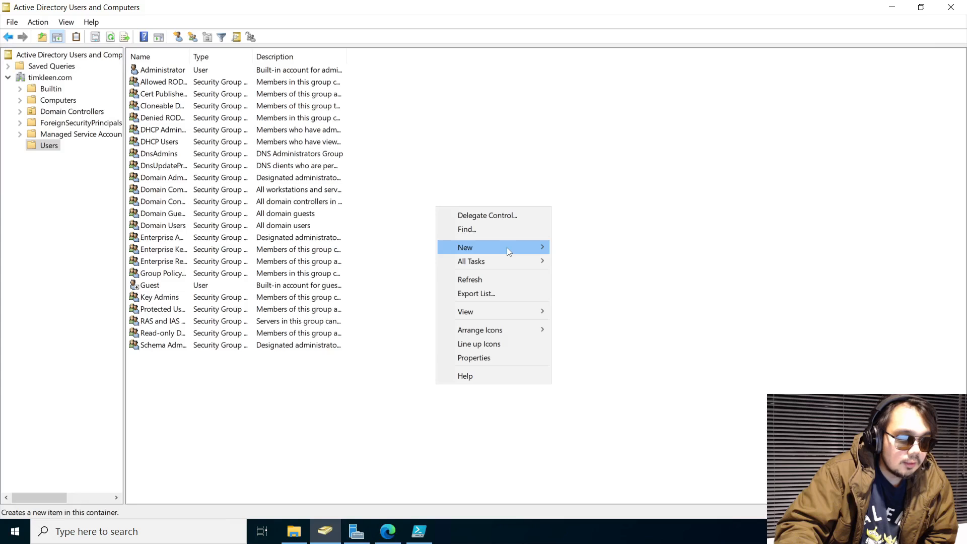
pyautogui.moveTo(506, 247)
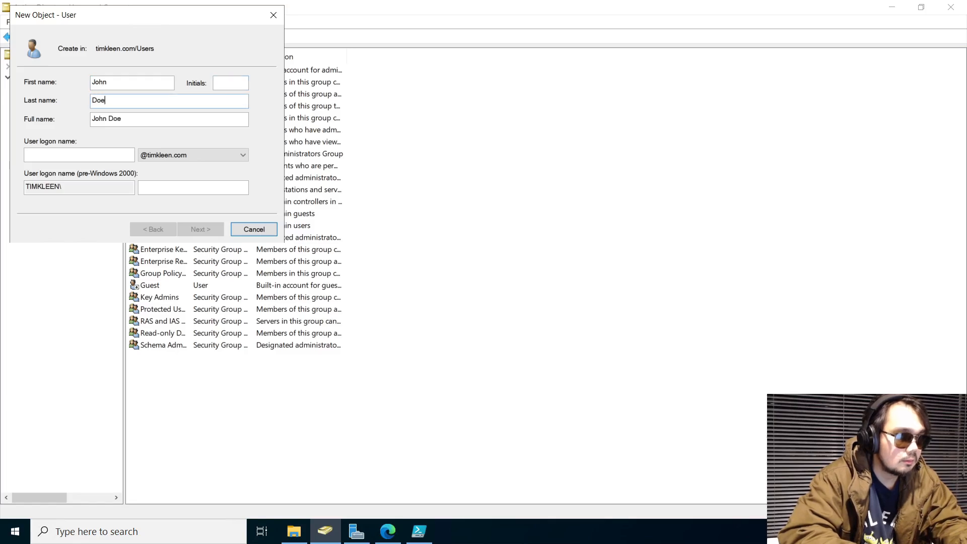
# Create the new user with a confirmed password and 'User must change password at next logon' unchecked
pyautogui.write('john')
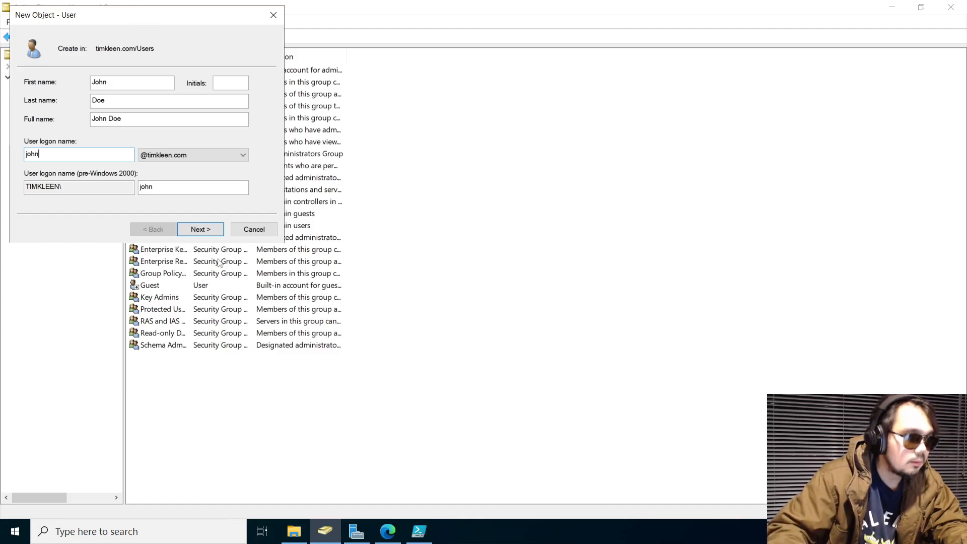
pyautogui.click(192, 233)
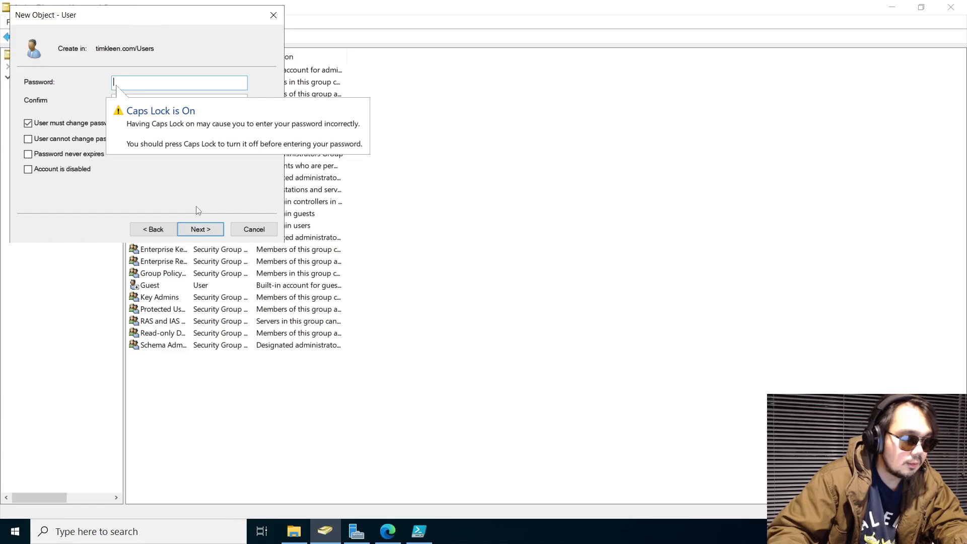
pyautogui.write('Pa')
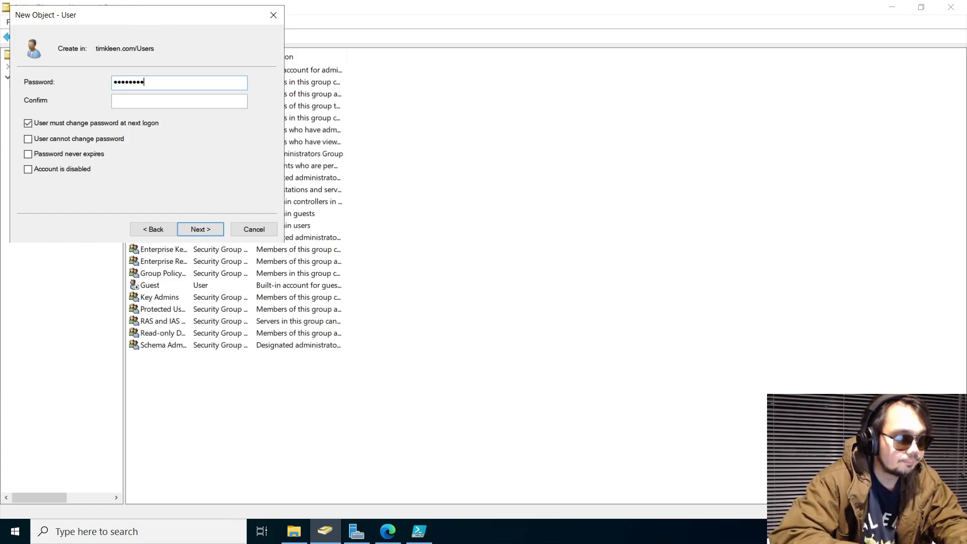
pyautogui.press('Tab')
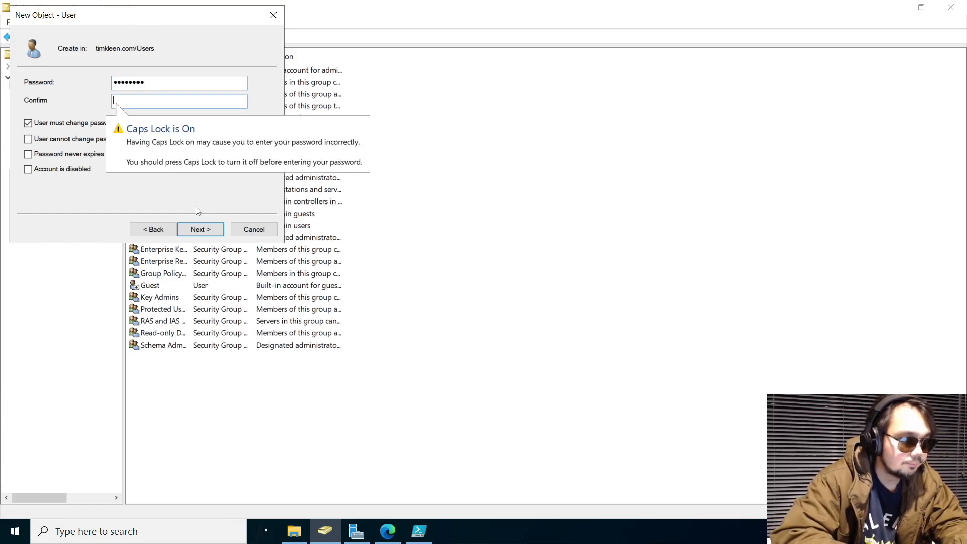
pyautogui.write('Passw0rd')
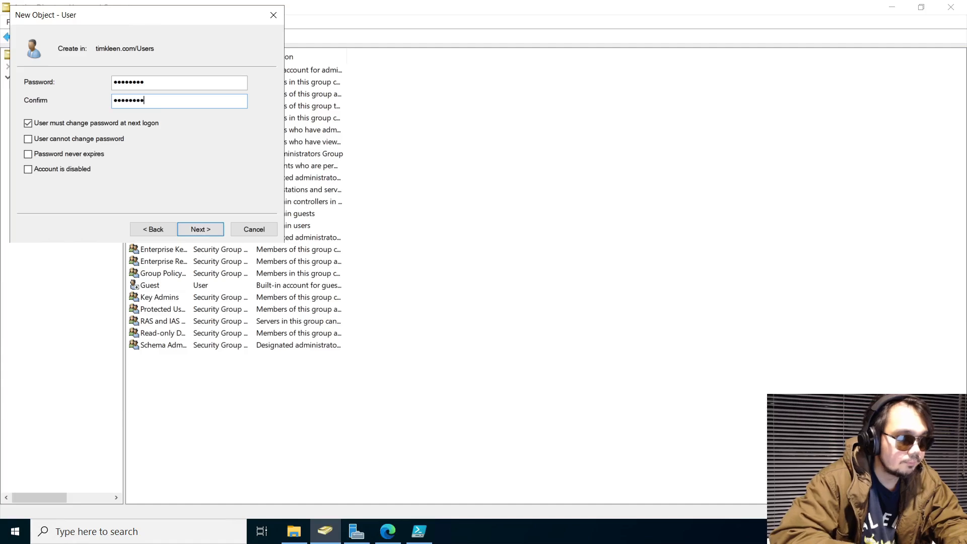
pyautogui.click(141, 125)
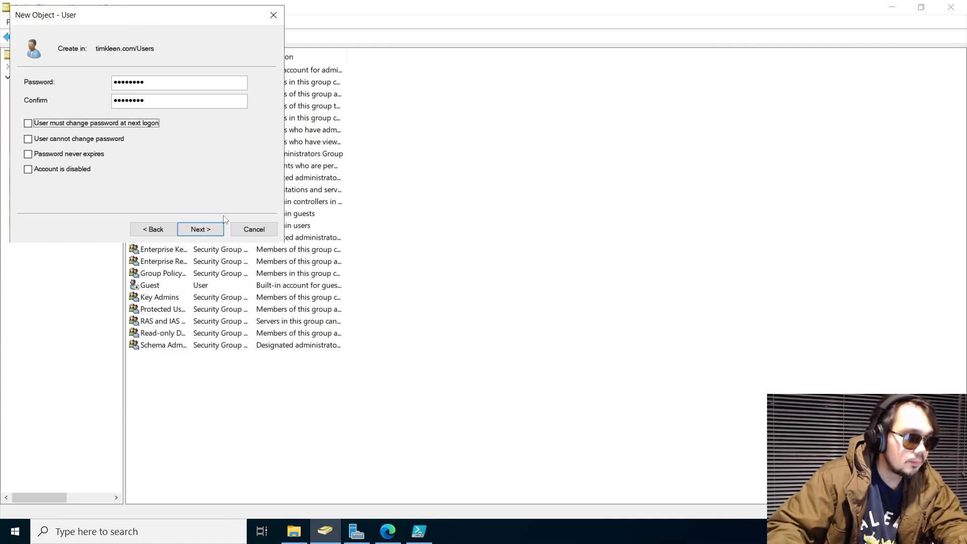
pyautogui.click(217, 228)
pyautogui.click(200, 230)
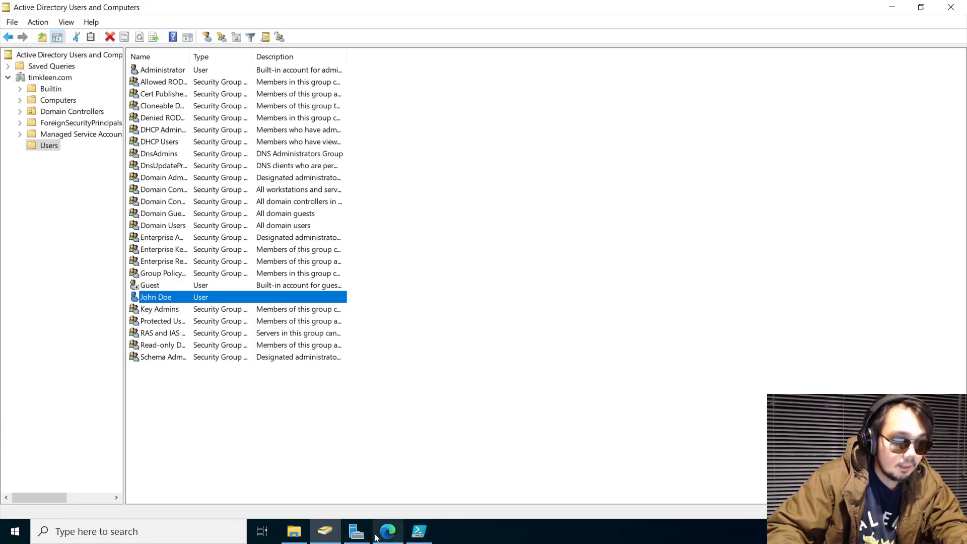
# Check the Default Directory Users list in Azure (three users), then return to the server session
pyautogui.moveTo(508, 4)
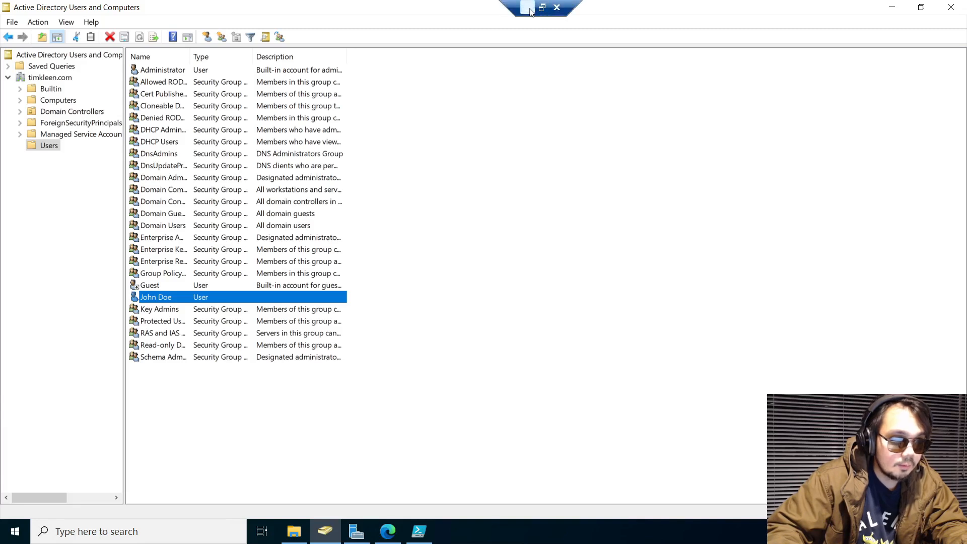
pyautogui.click(527, 8)
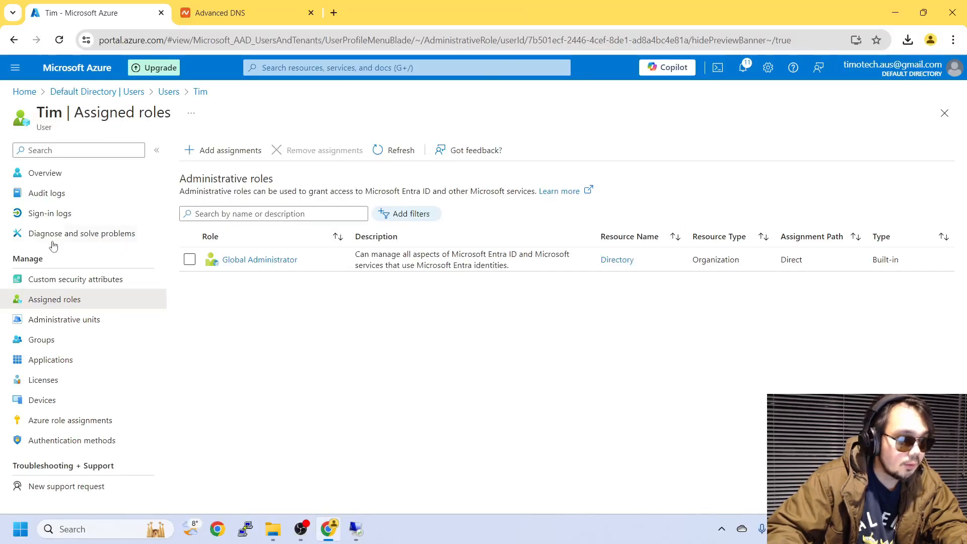
pyautogui.click(79, 92)
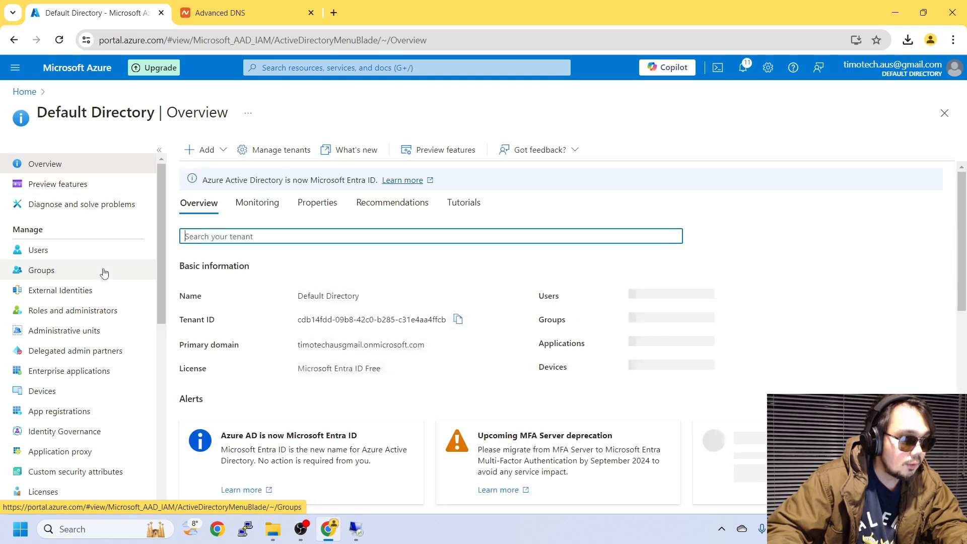
pyautogui.click(114, 250)
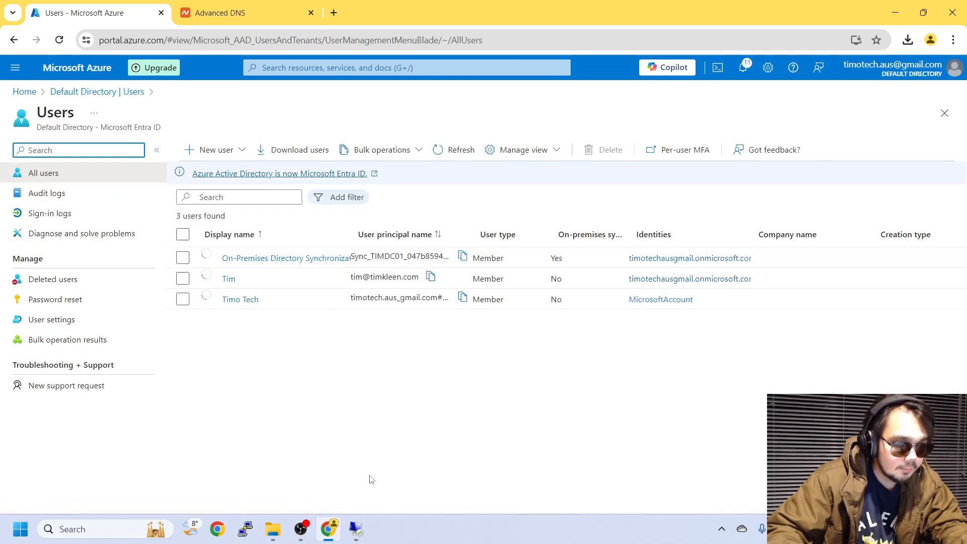
pyautogui.click(356, 529)
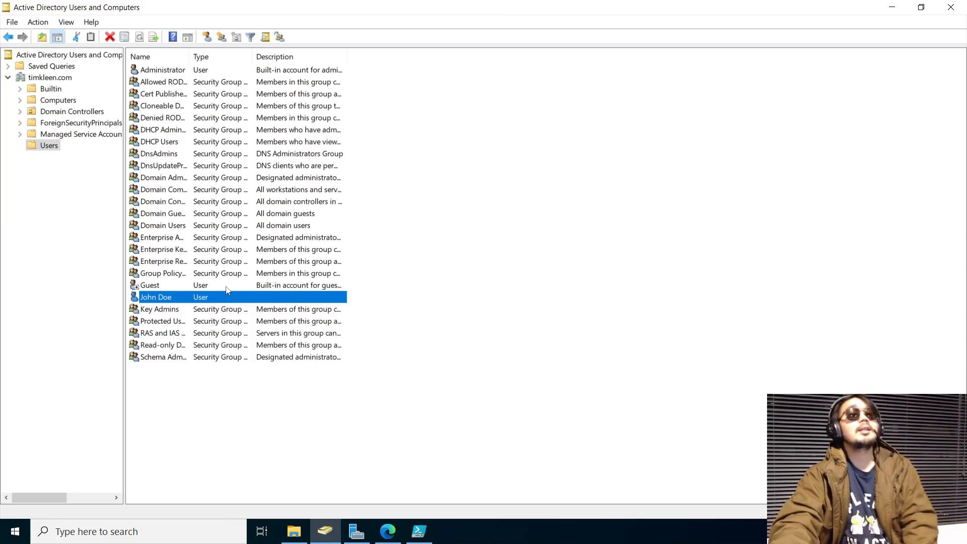
# Run Start-ADSyncSyncCycle -PolicyType Delta in PowerShell ISE, then minimize the ISE window
pyautogui.click(418, 534)
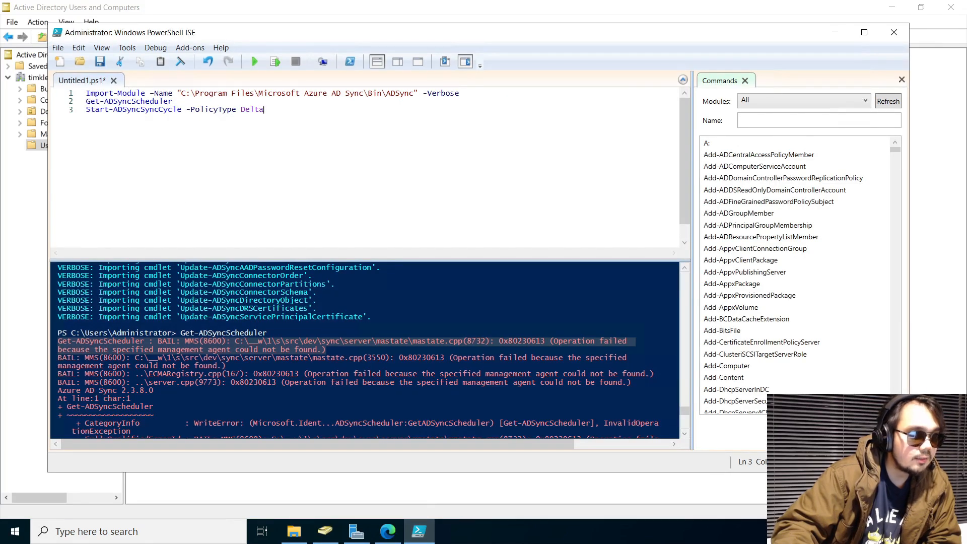
pyautogui.click(276, 64)
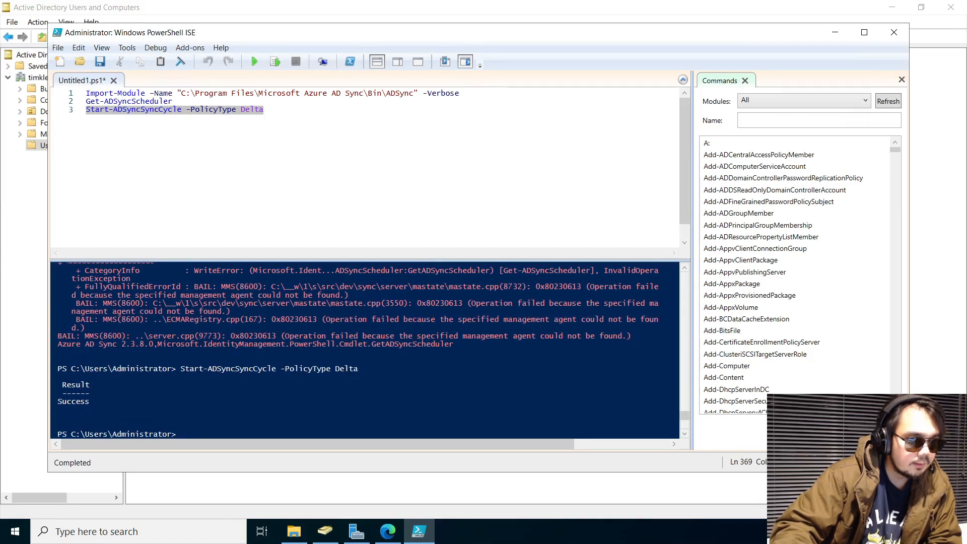
pyautogui.click(835, 32)
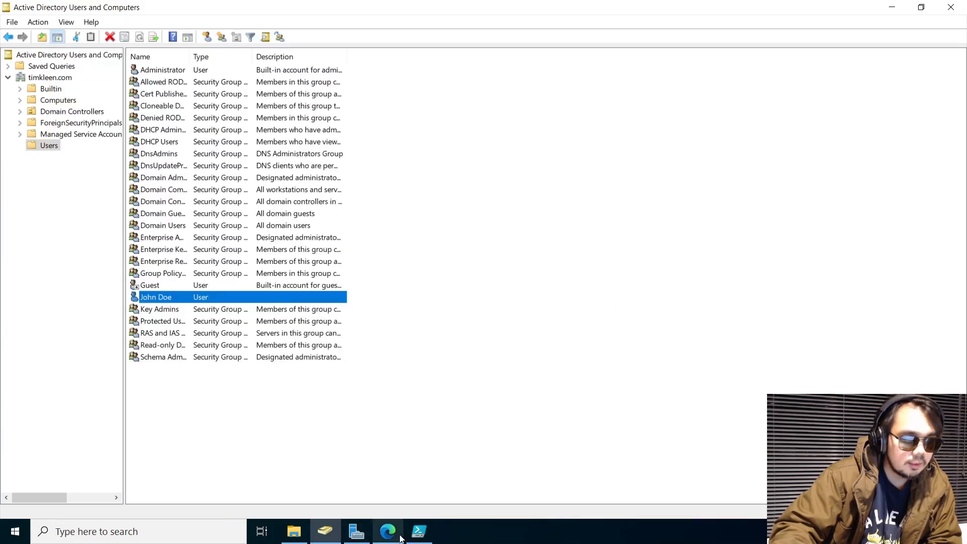
# Refresh and reload the Azure Users list, which still shows three users
pyautogui.moveTo(654, 2)
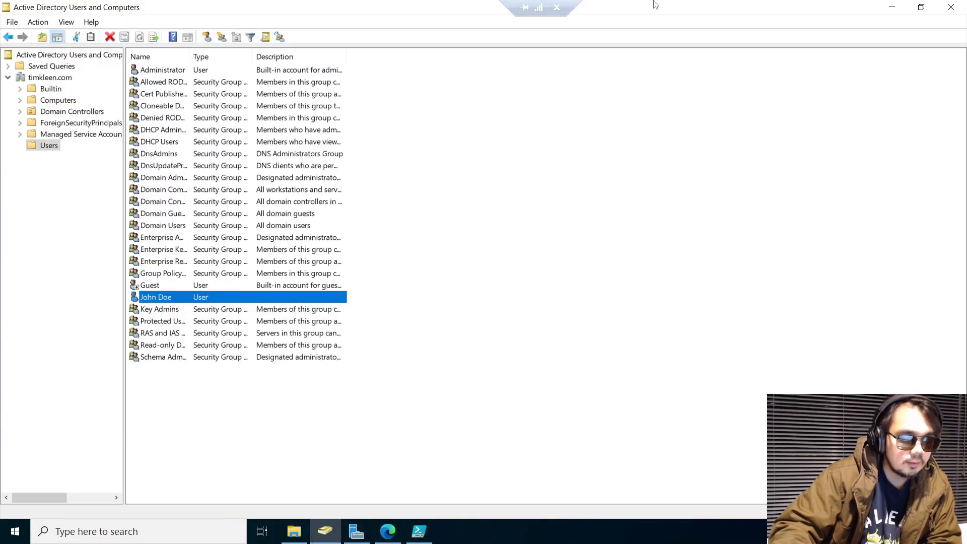
pyautogui.click(531, 7)
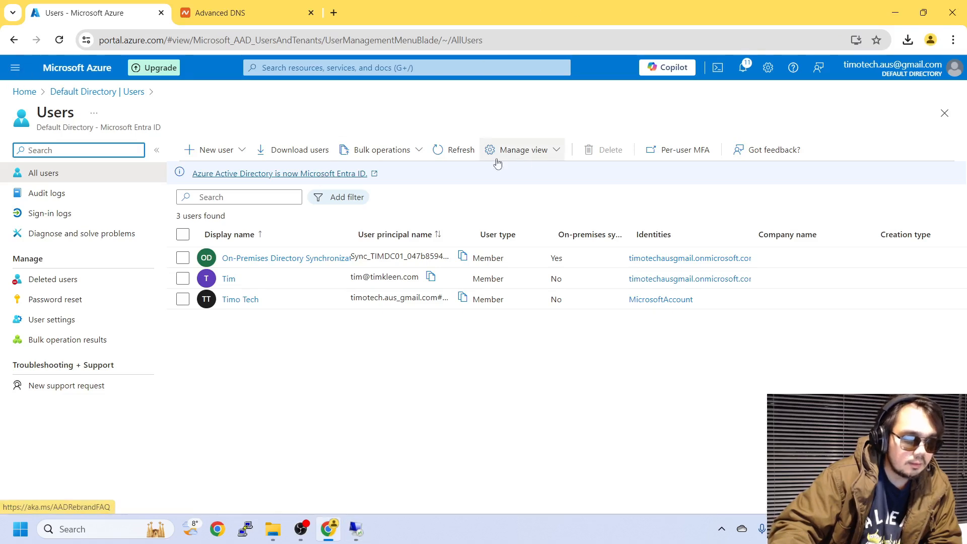
pyautogui.click(459, 150)
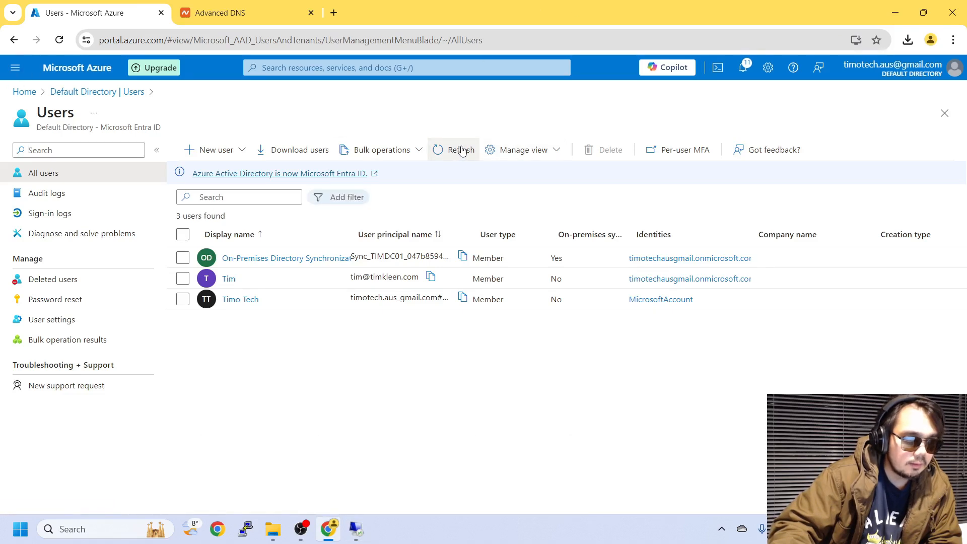
pyautogui.click(83, 91)
pyautogui.click(65, 257)
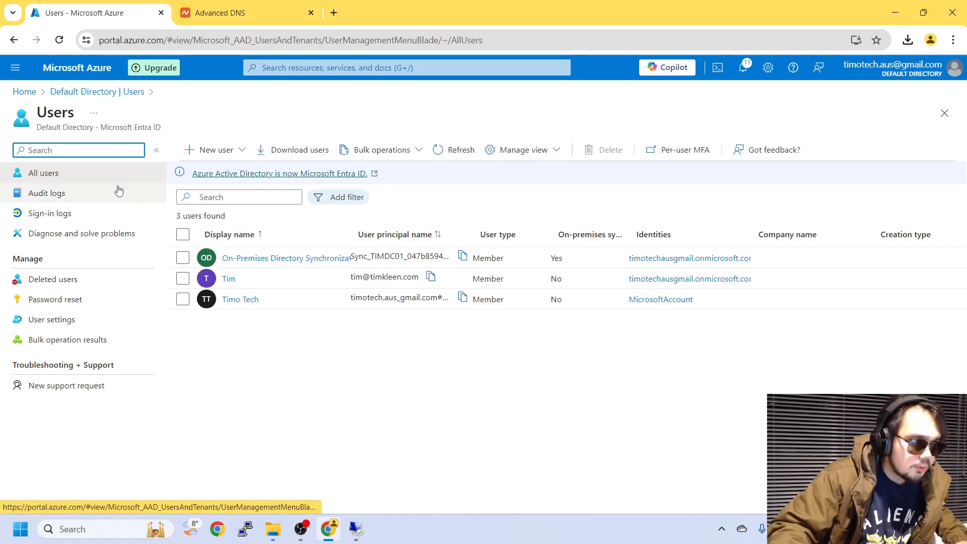
pyautogui.click(59, 40)
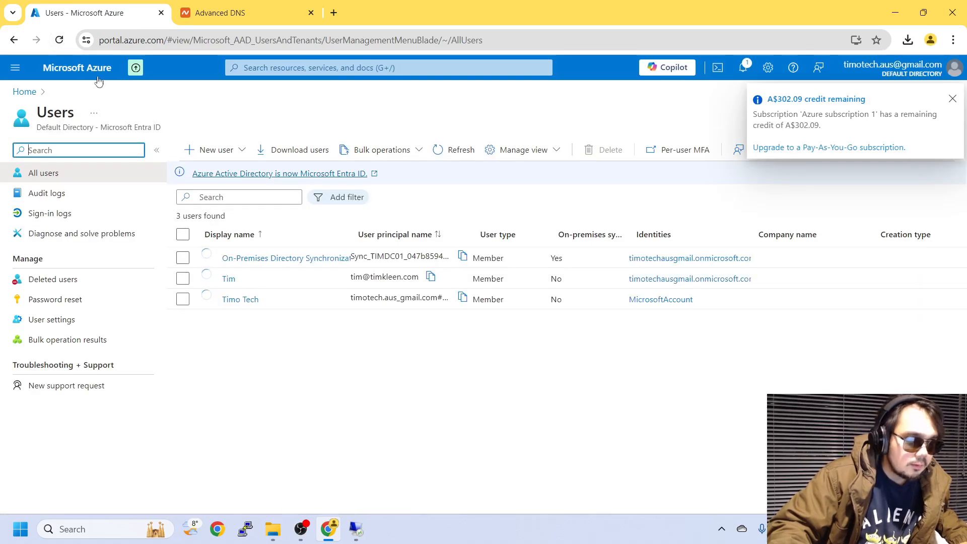
# Review notifications, then open the Microsoft Entra ID Default Directory overview from Azure Home
pyautogui.click(742, 69)
pyautogui.click(944, 96)
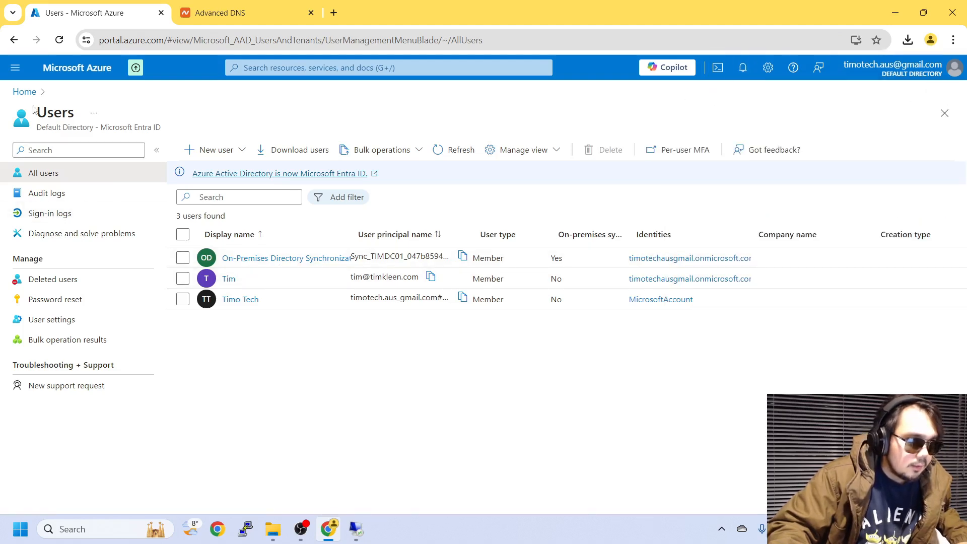
pyautogui.click(25, 93)
pyautogui.click(254, 137)
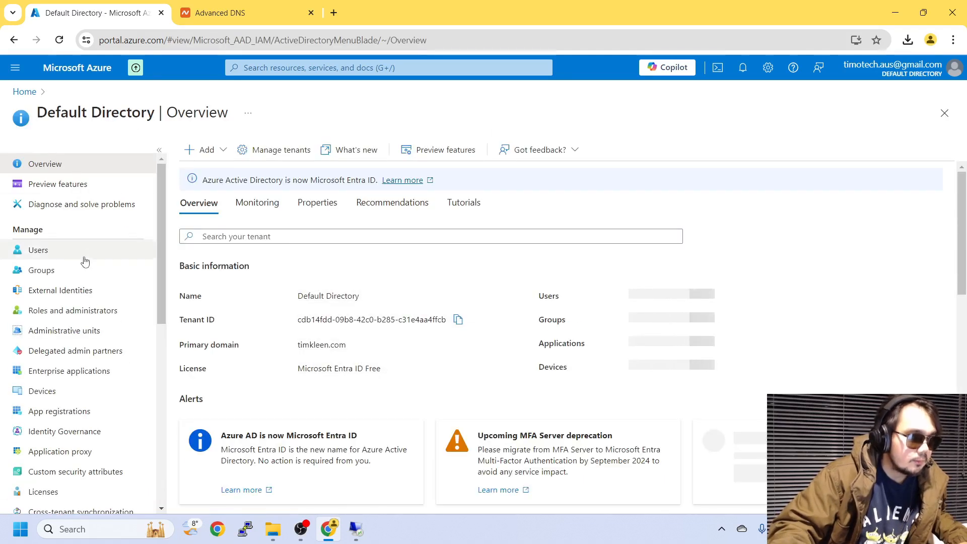
pyautogui.scroll(-4, 81, 362)
# Review Entra Connect Sync status: sync and Password Hash Sync enabled, last sync under an hour
pyautogui.click(92, 343)
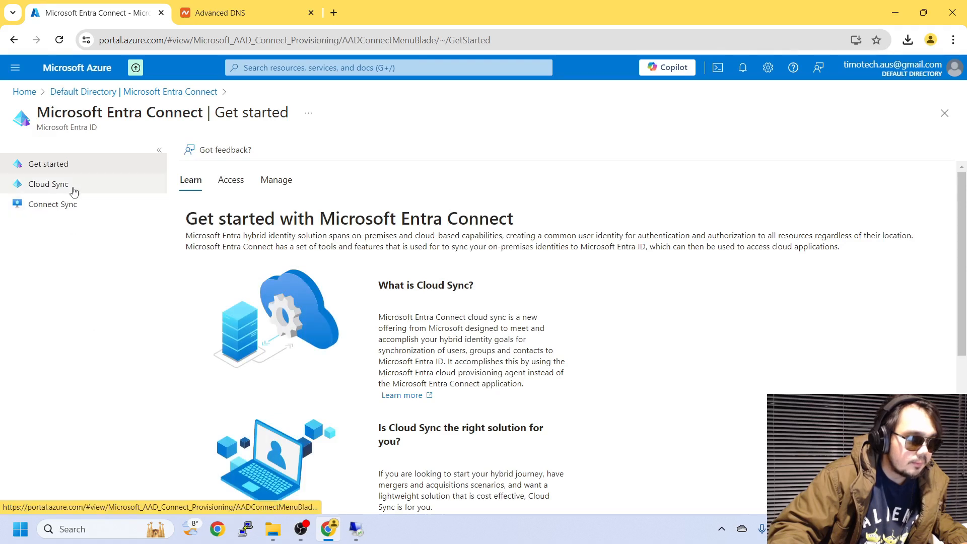
pyautogui.click(61, 204)
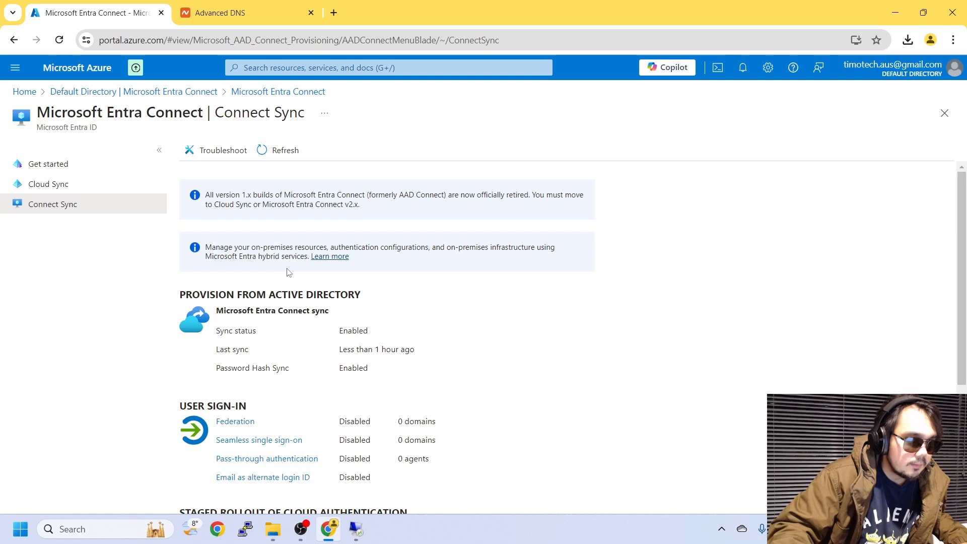
pyautogui.moveTo(341, 331); pyautogui.dragTo(366, 330)
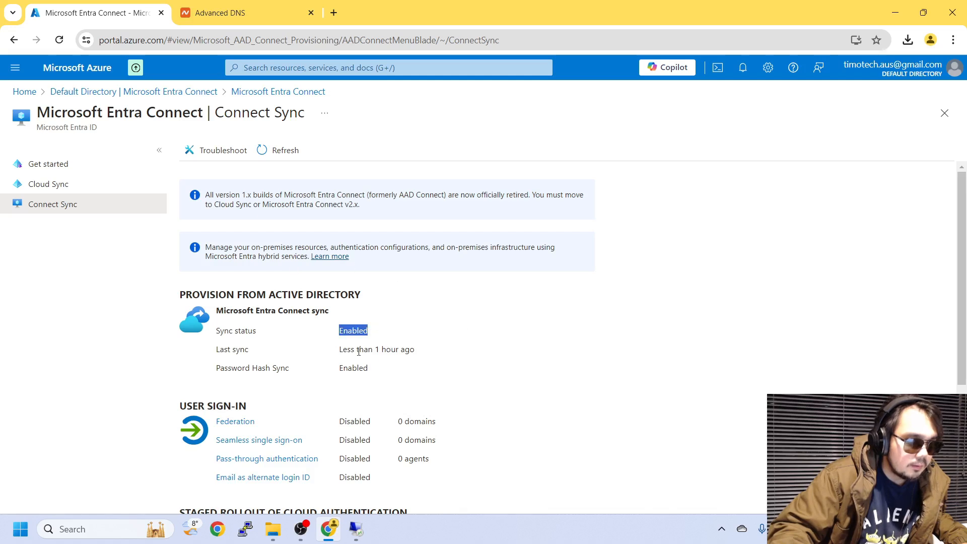
pyautogui.scroll(-4, 359, 352)
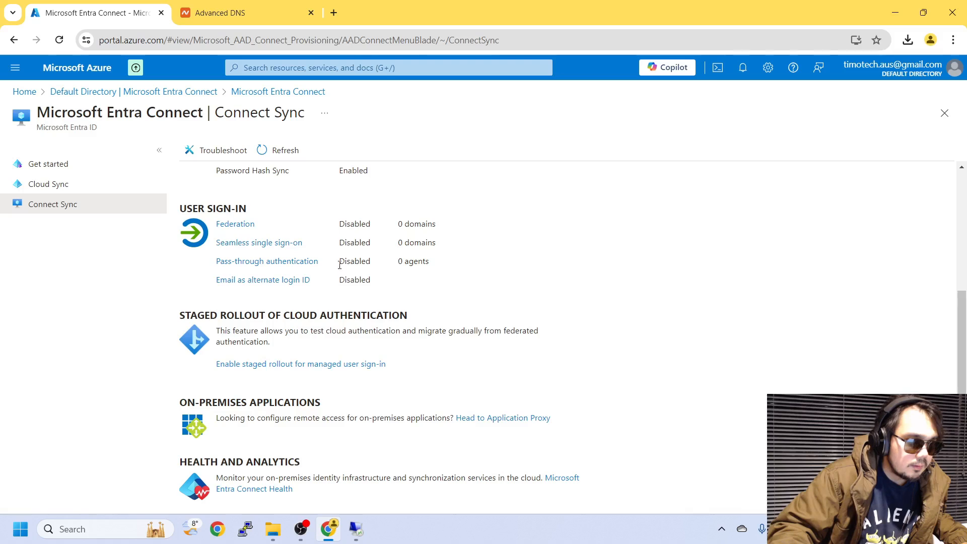
pyautogui.scroll(4, 340, 266)
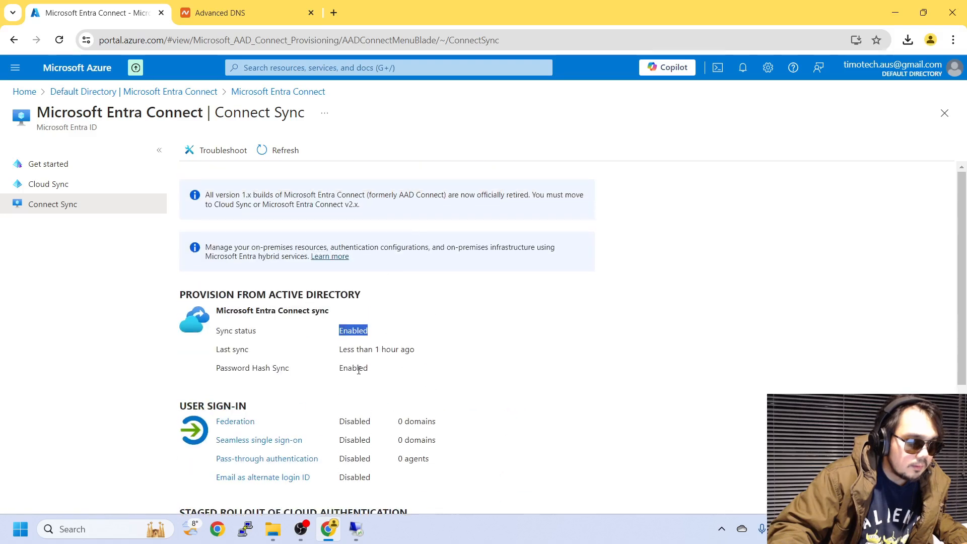
pyautogui.moveTo(338, 350); pyautogui.dragTo(439, 350)
pyautogui.click(293, 157)
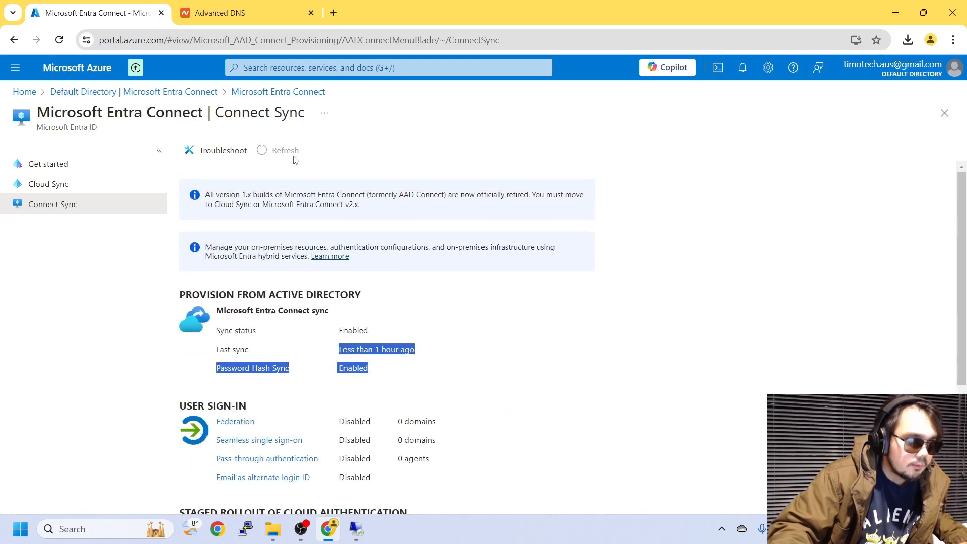
pyautogui.click(482, 346)
# Open the Default Directory overview in a second browser tab and switch to it
pyautogui.rightClick(90, 95)
pyautogui.click(130, 106)
pyautogui.click(239, 14)
pyautogui.click(131, 13)
pyautogui.click(254, 11)
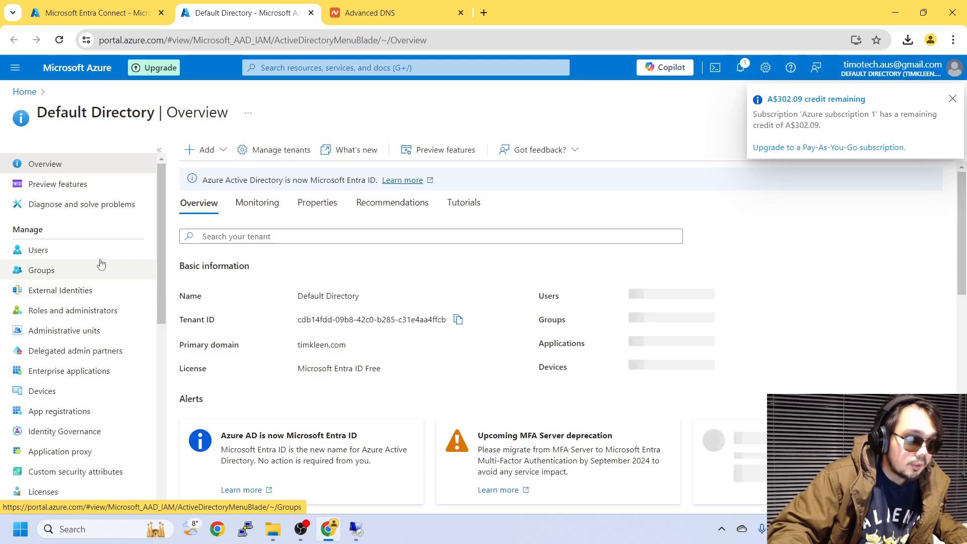
# Confirm the Users list shows four users including the synced on-premises account, then return to the server
pyautogui.click(951, 100)
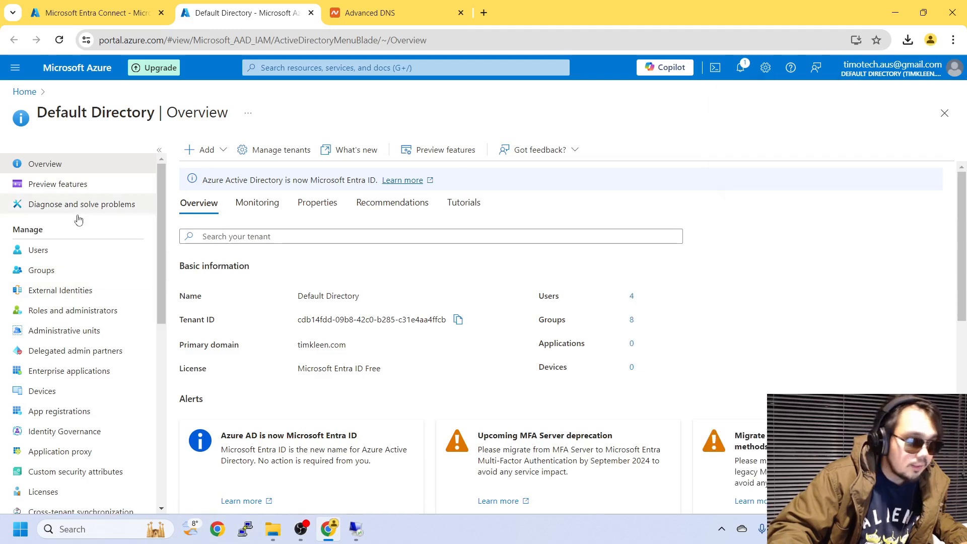
pyautogui.click(61, 252)
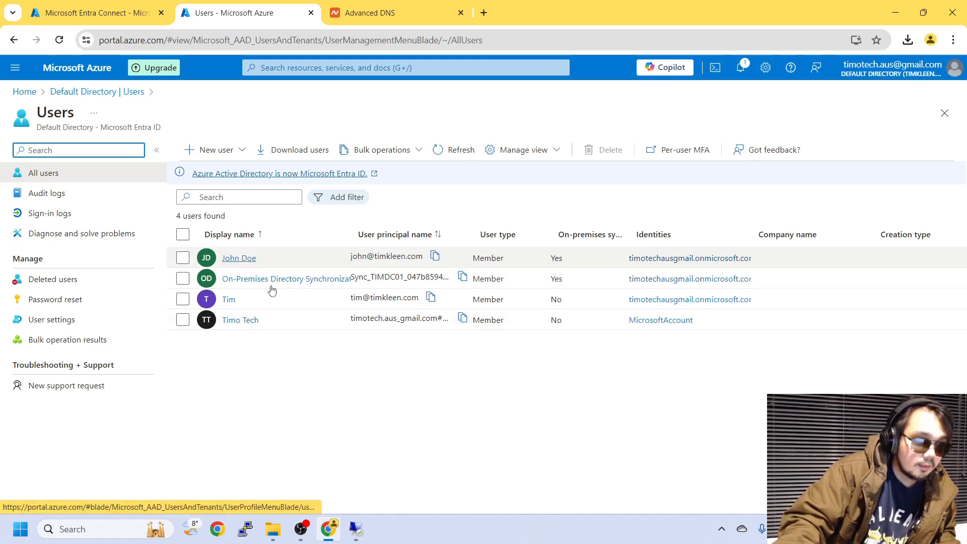
pyautogui.click(184, 258)
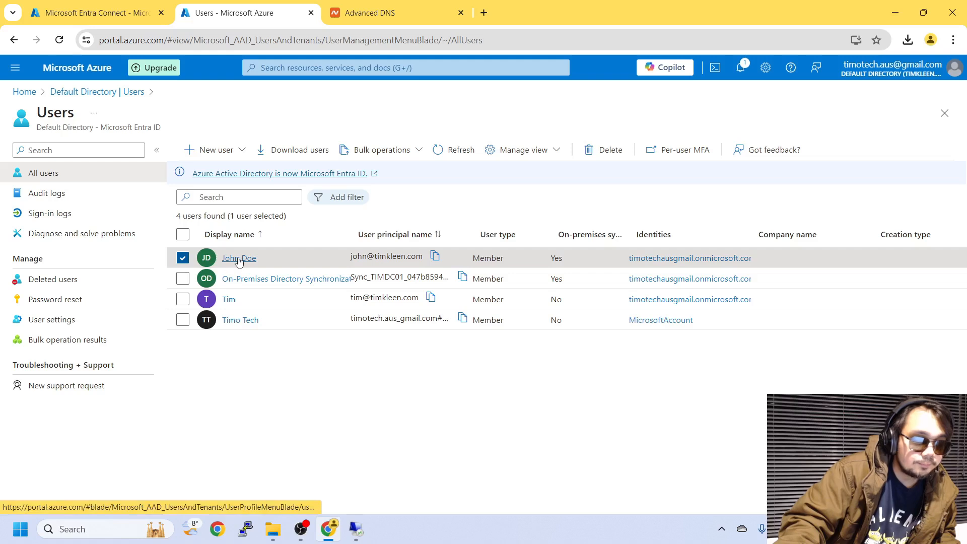
pyautogui.click(182, 258)
pyautogui.click(355, 529)
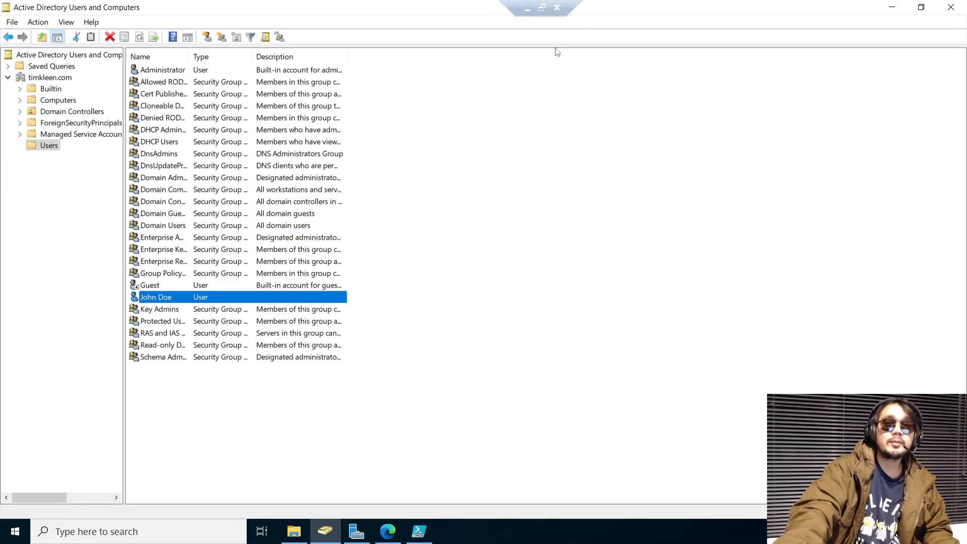
# Minimize Active Directory Users and Computers to reveal the server desktop
pyautogui.click(893, 7)
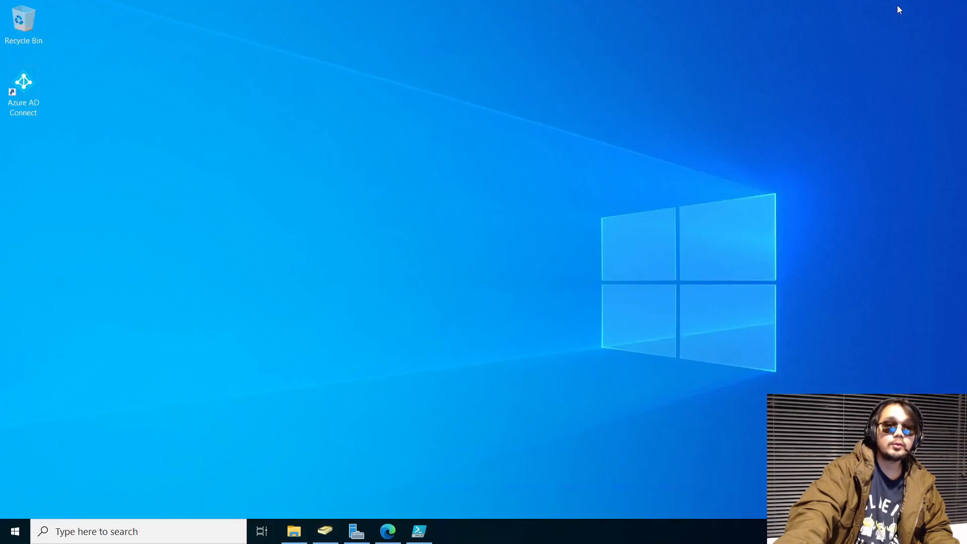
pyautogui.moveTo(529, 3)
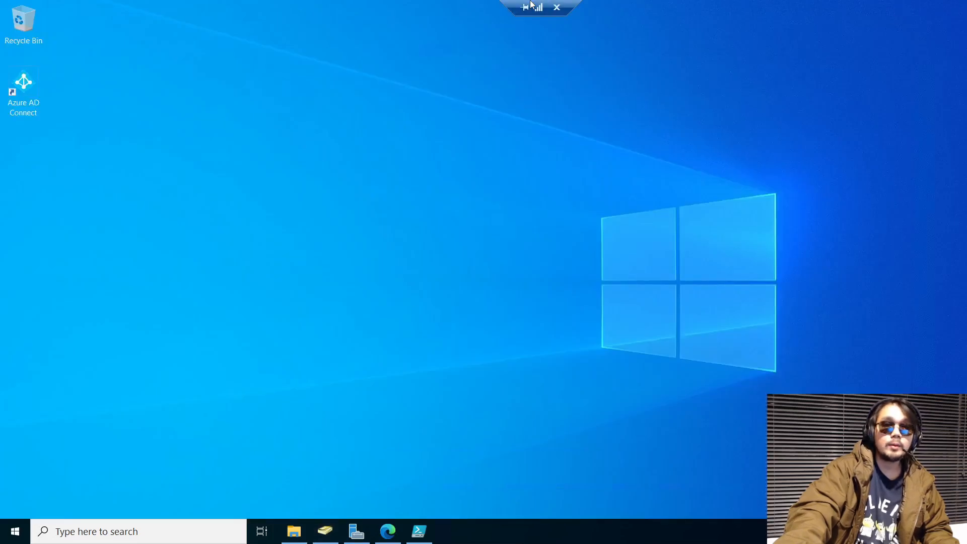